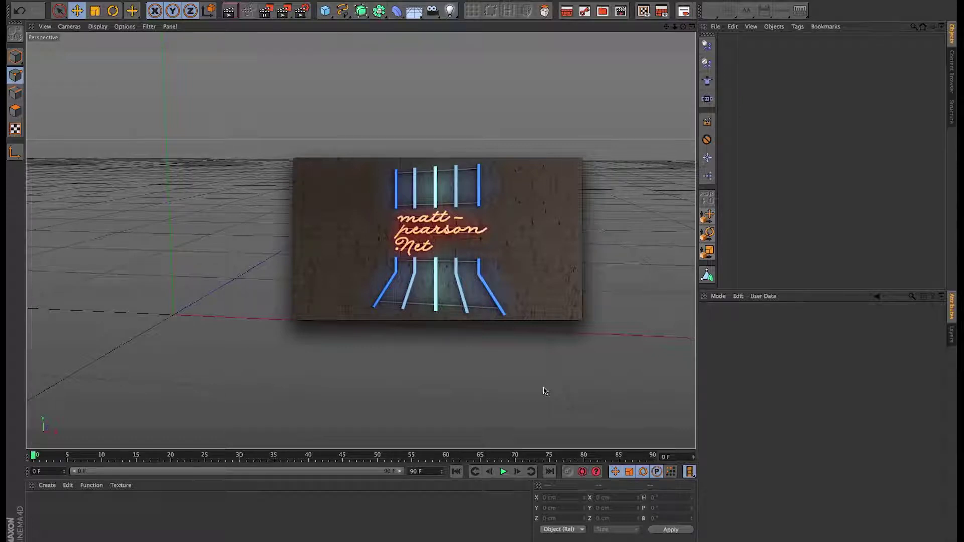
Preview the finished neon light animation example video and close it.
click(440, 288)
mouse_move(459, 279)
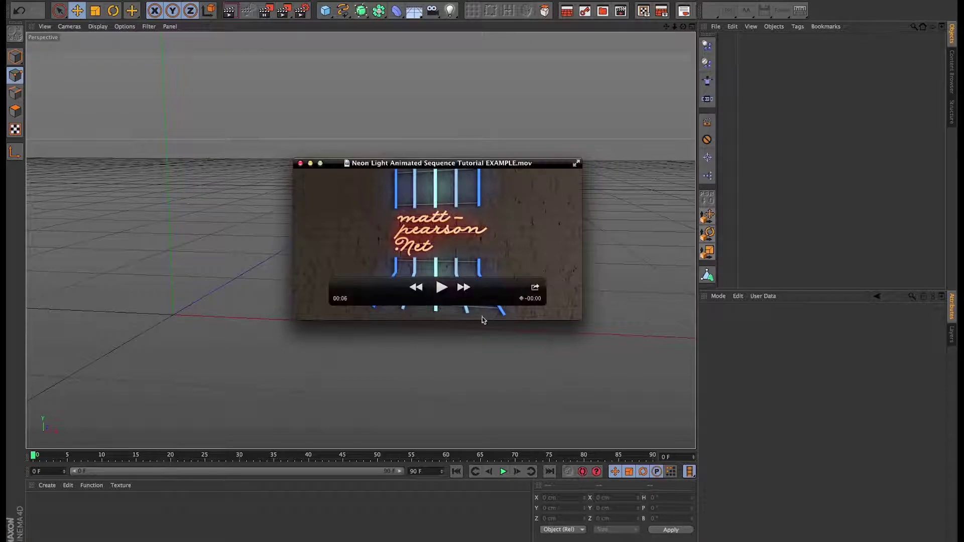
mouse_move(442, 236)
click(299, 165)
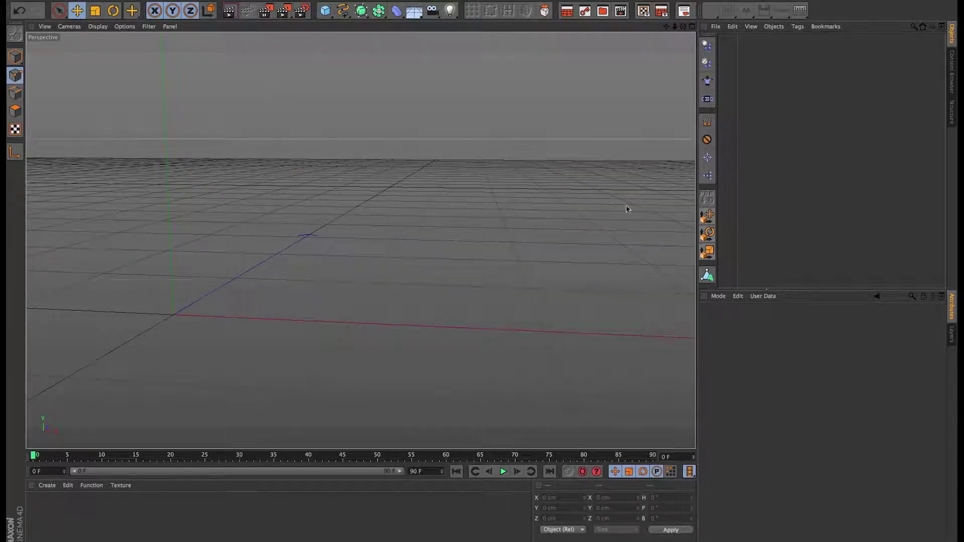
Add a Text spline to the scene.
drag(343, 10, 388, 95)
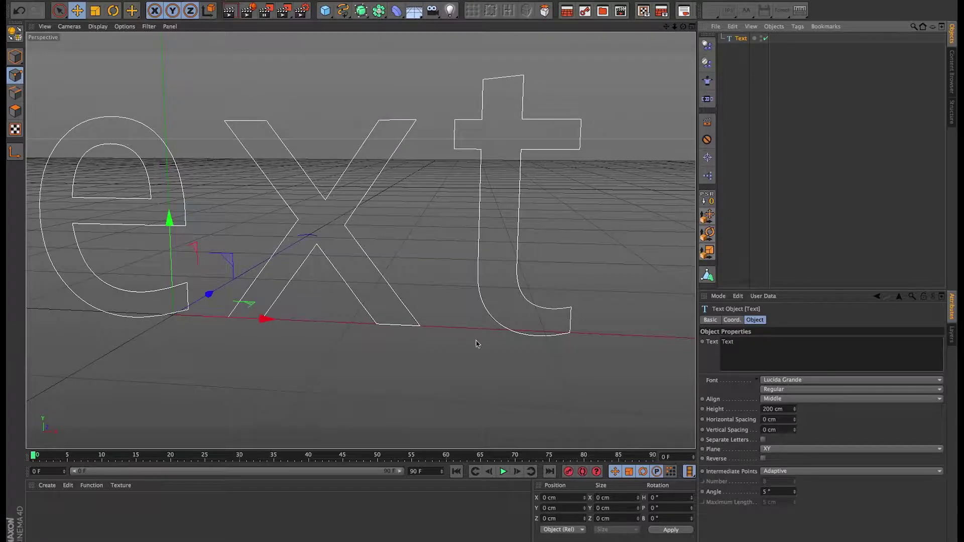
alt+right_drag(469, 309, 226, 357)
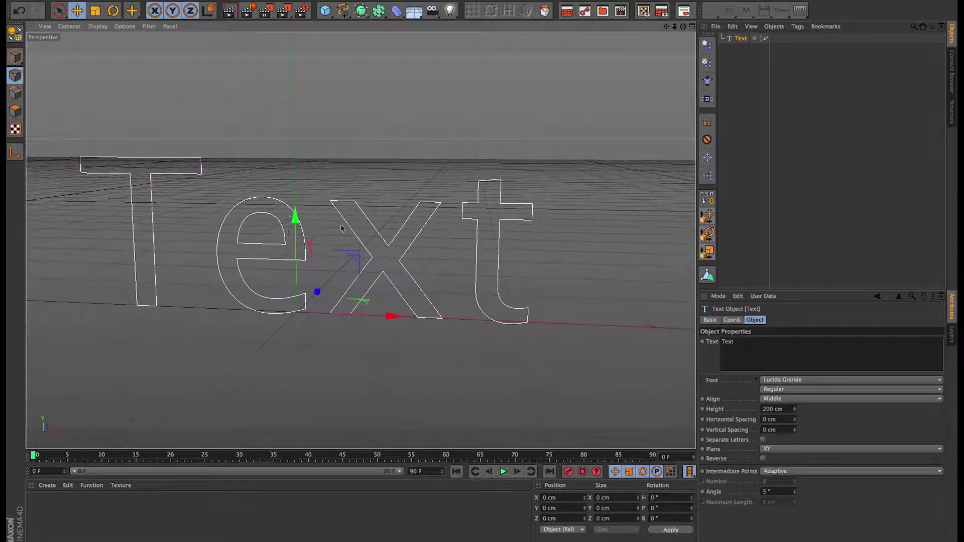
alt+middle_drag(360, 241, 489, 332)
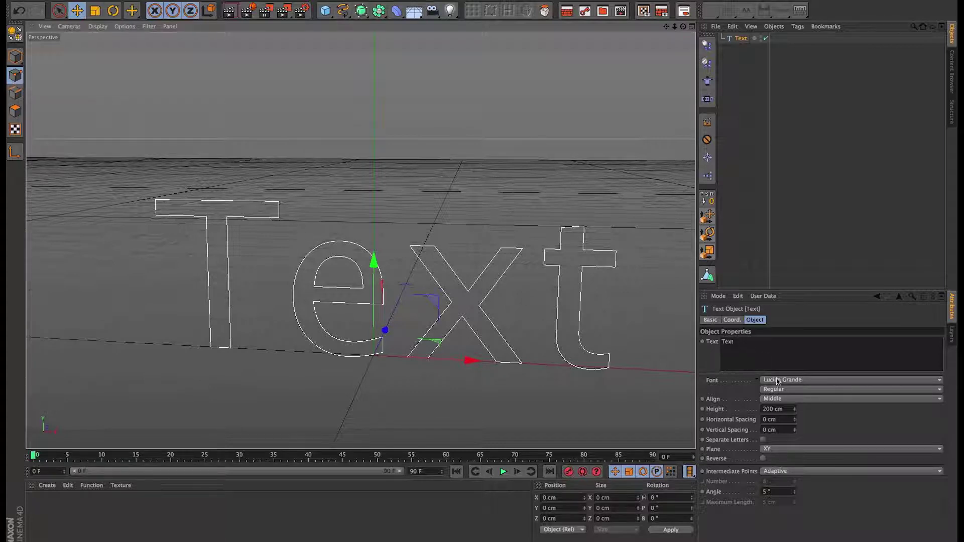
click(271, 0)
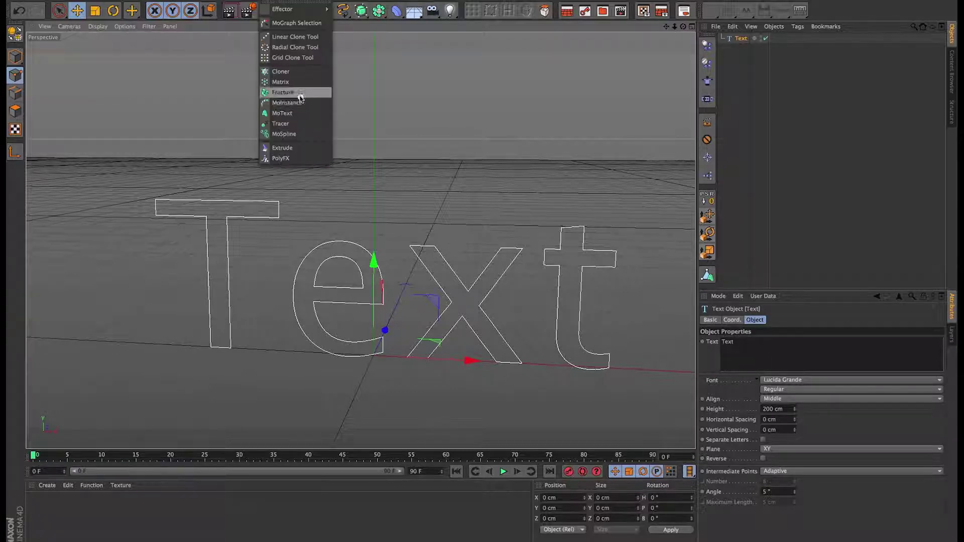
click(295, 114)
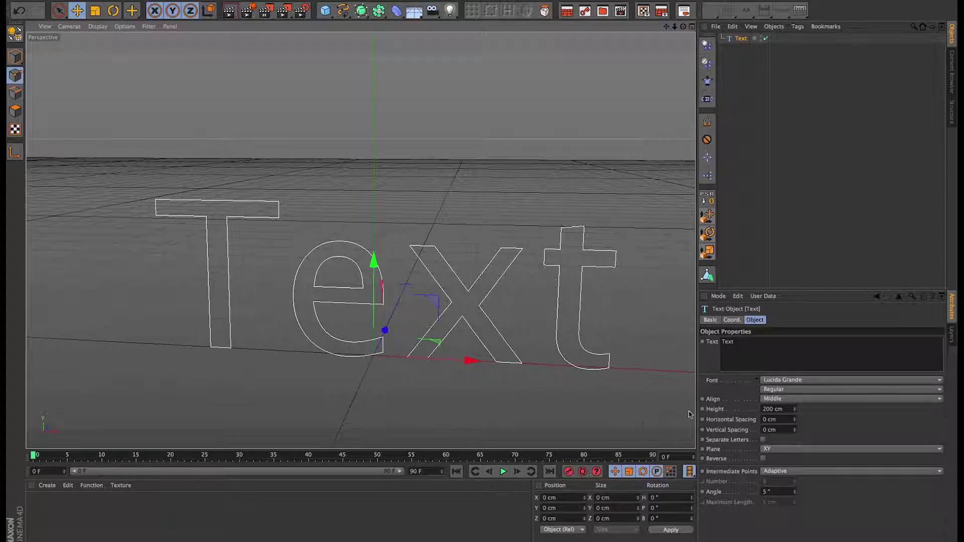
Replace the spline's text with "Yippie –", "Kai –" and "Yay" on three separate lines.
drag(755, 341, 705, 341)
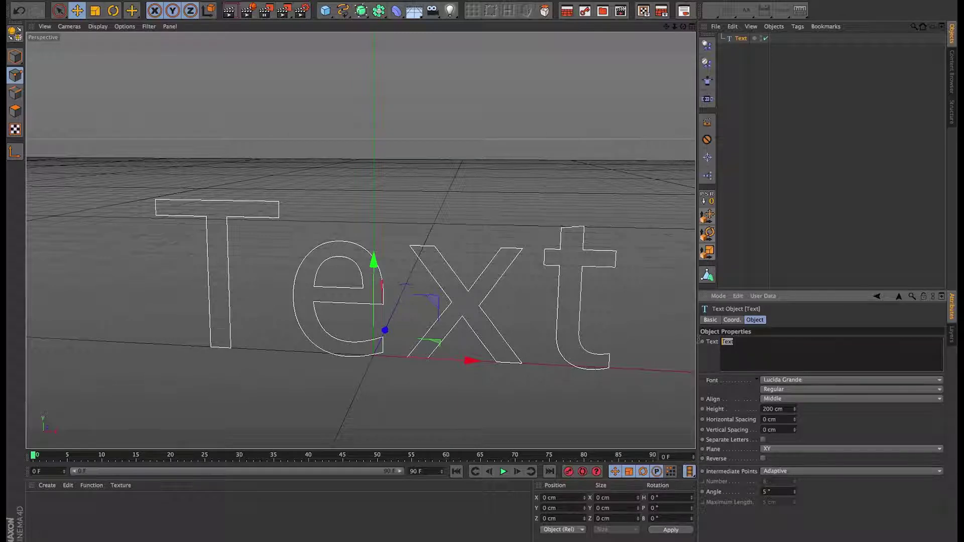
click(770, 355)
double_click(771, 349)
drag(770, 348, 676, 335)
text(Yippie –)
key(Return)
click(803, 390)
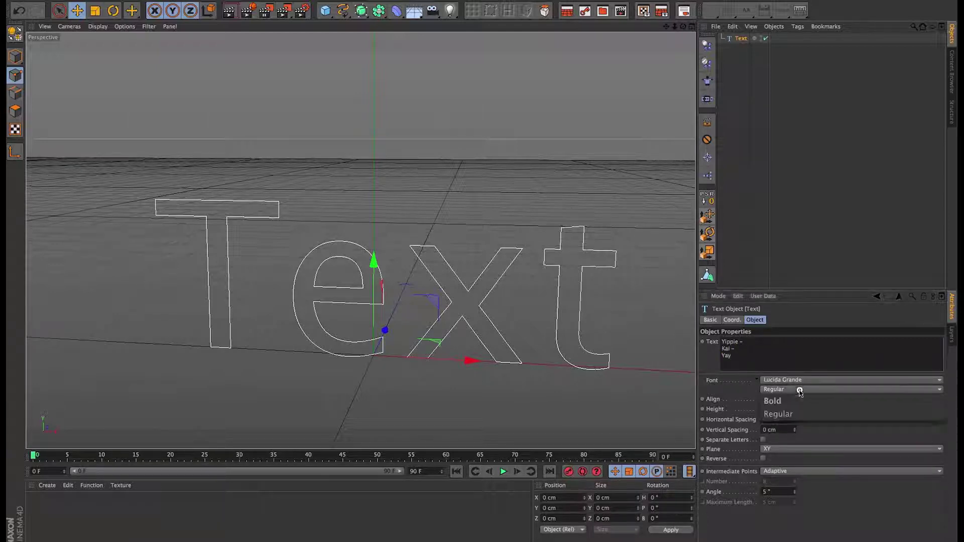
click(733, 390)
Align the text to the left and set its height to 30 cm.
click(800, 399)
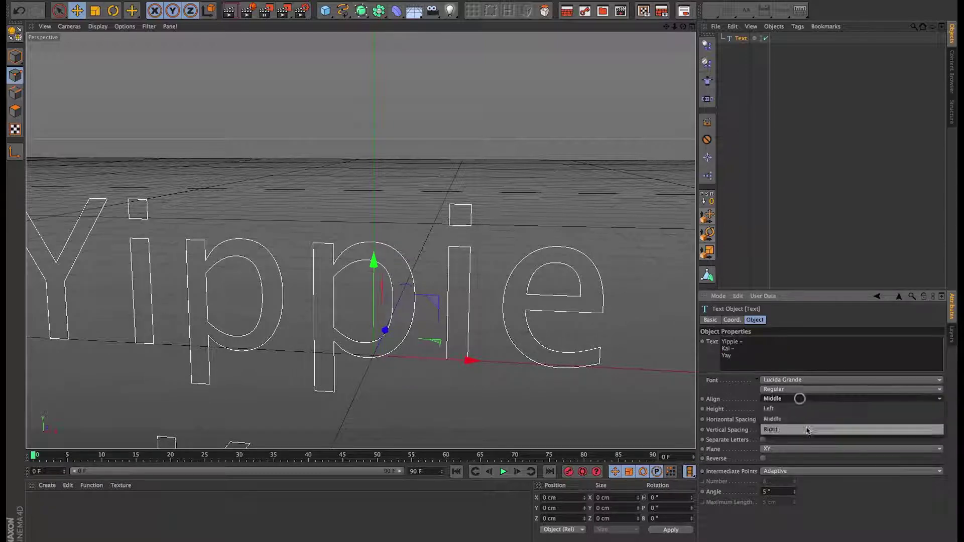
click(809, 409)
alt+right_drag(627, 318, 473, 334)
alt+drag(473, 333, 492, 331)
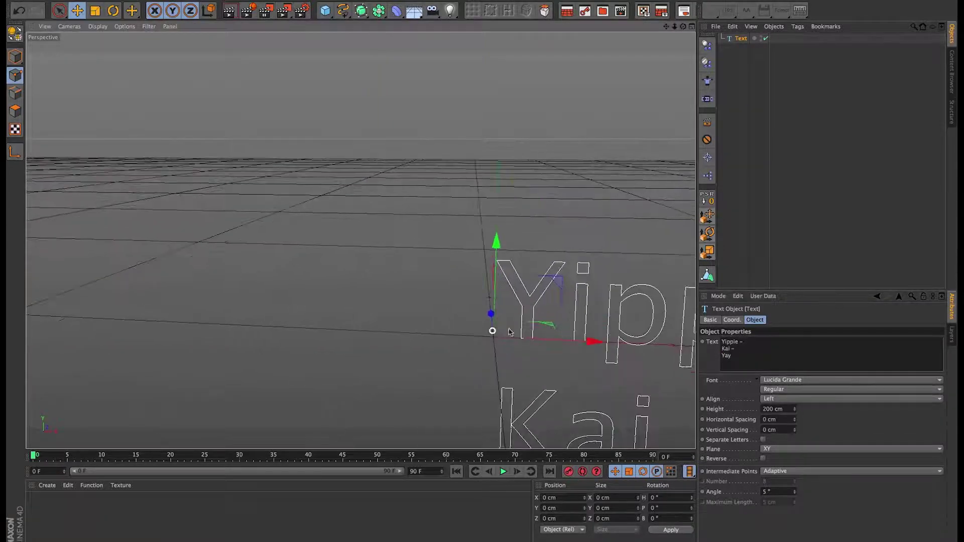
drag(784, 409, 732, 410)
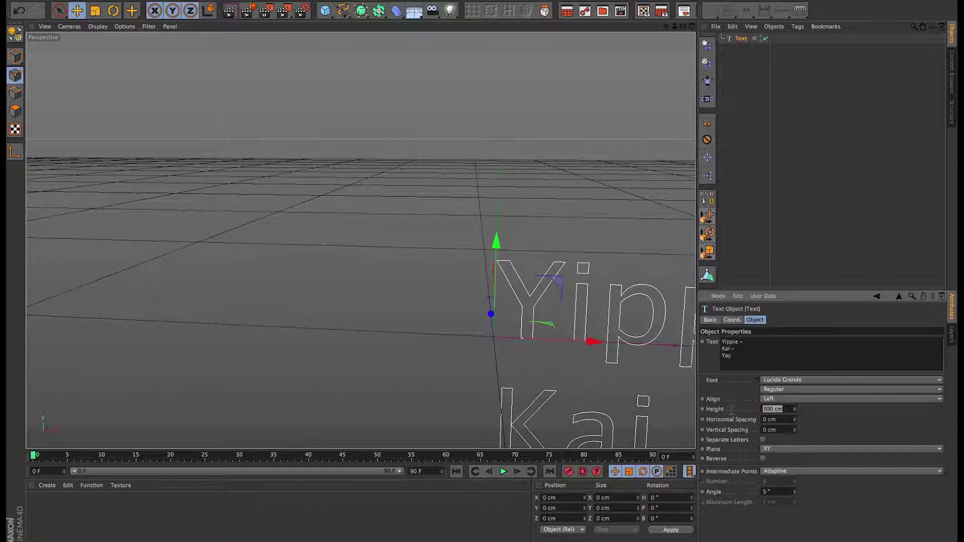
text(30)
key(Return)
drag(555, 281, 560, 154)
alt+right_drag(533, 234, 686, 211)
alt+middle_drag(517, 303, 371, 250)
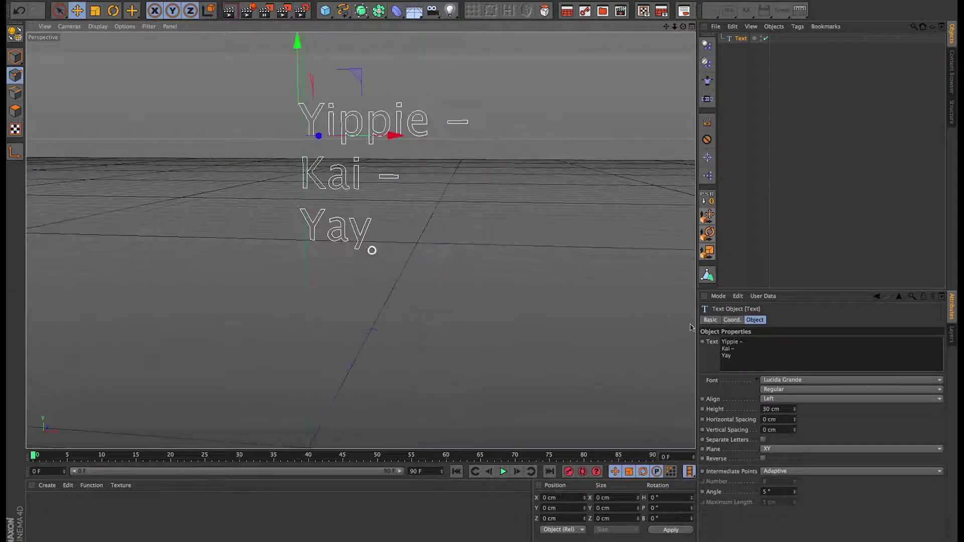
Change the text's font to RollingPen BasicOne.
click(854, 381)
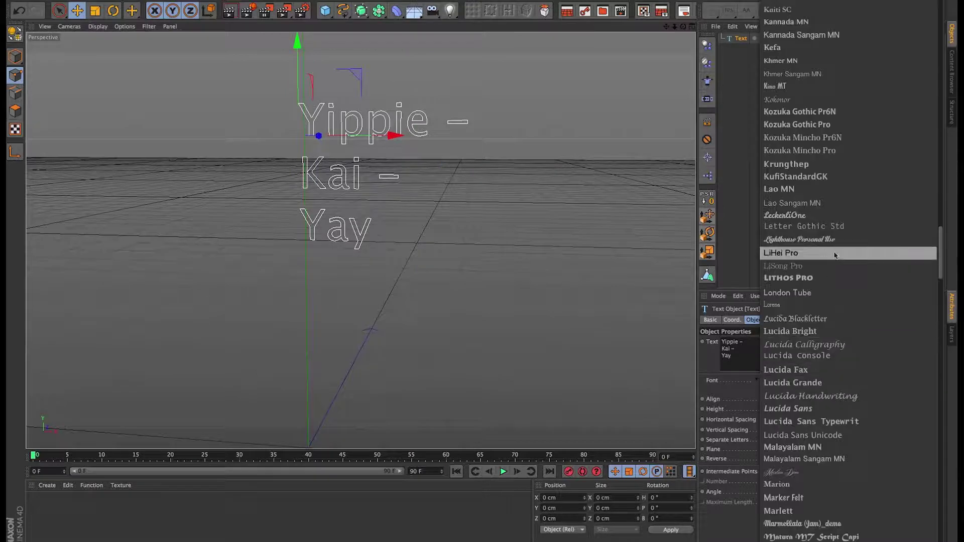
scroll(824, 281, down, 10)
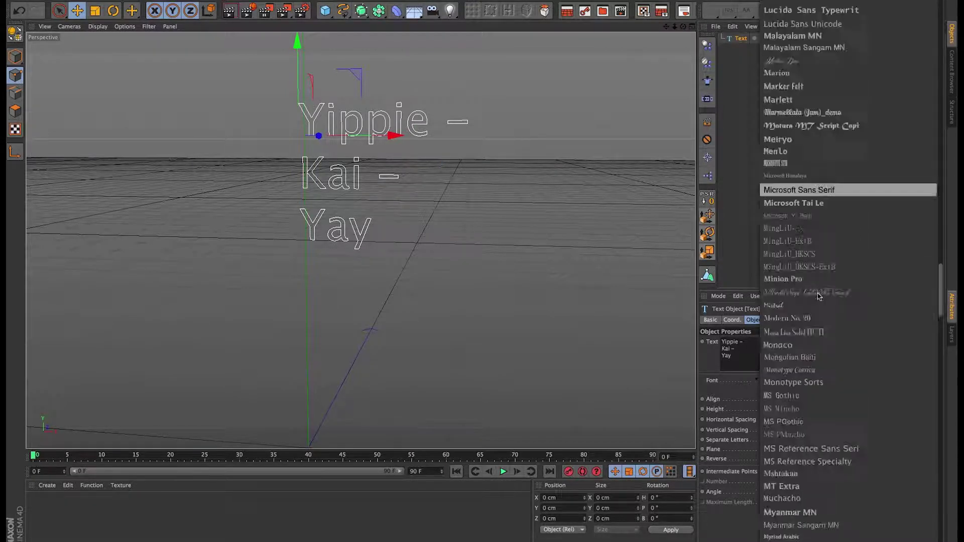
scroll(818, 297, down, 15)
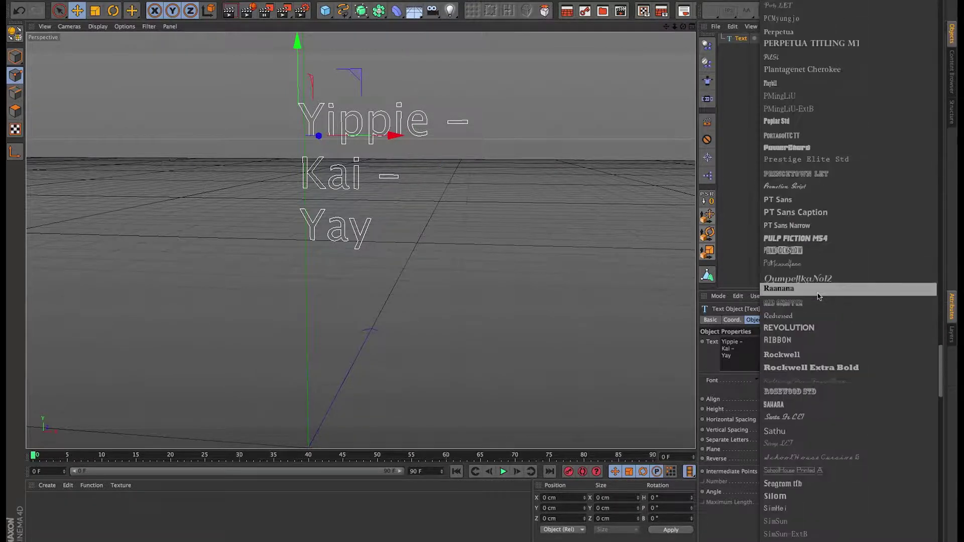
scroll(818, 296, up, 5)
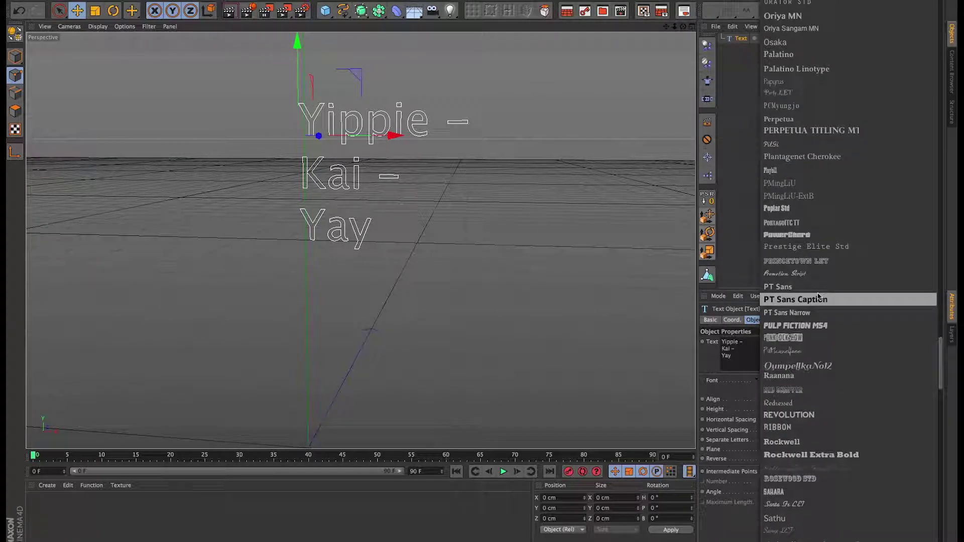
scroll(819, 296, down, 5)
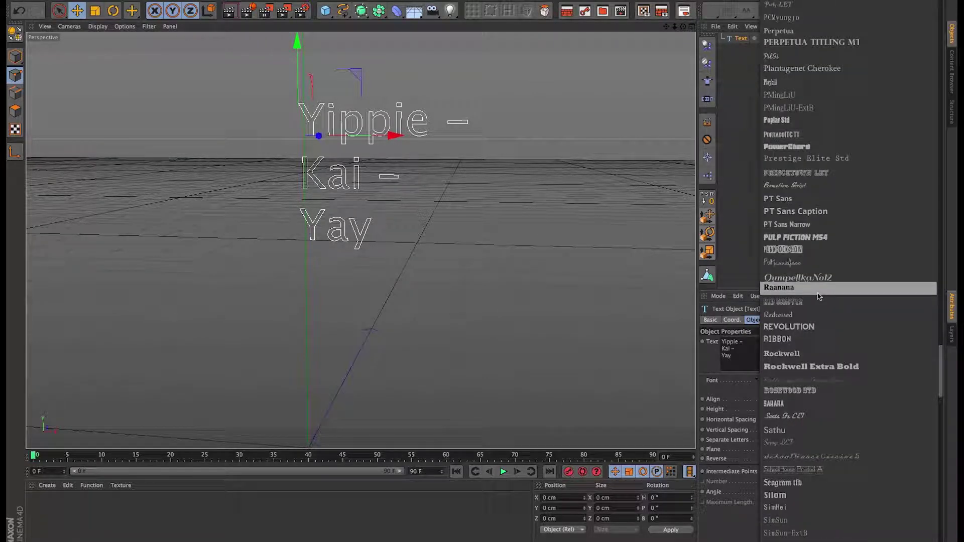
click(813, 385)
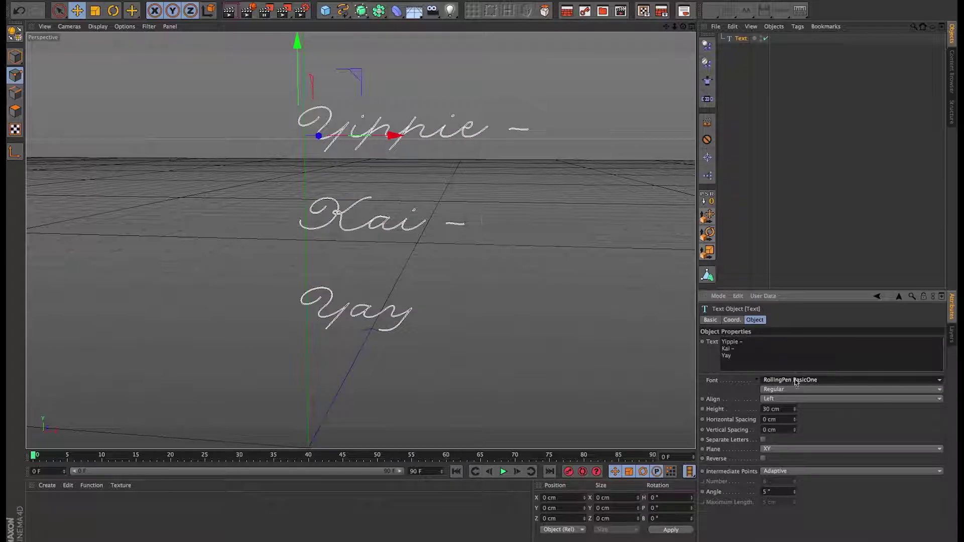
Tighten the text's vertical spacing to -29 cm.
alt+right_drag(394, 216, 463, 221)
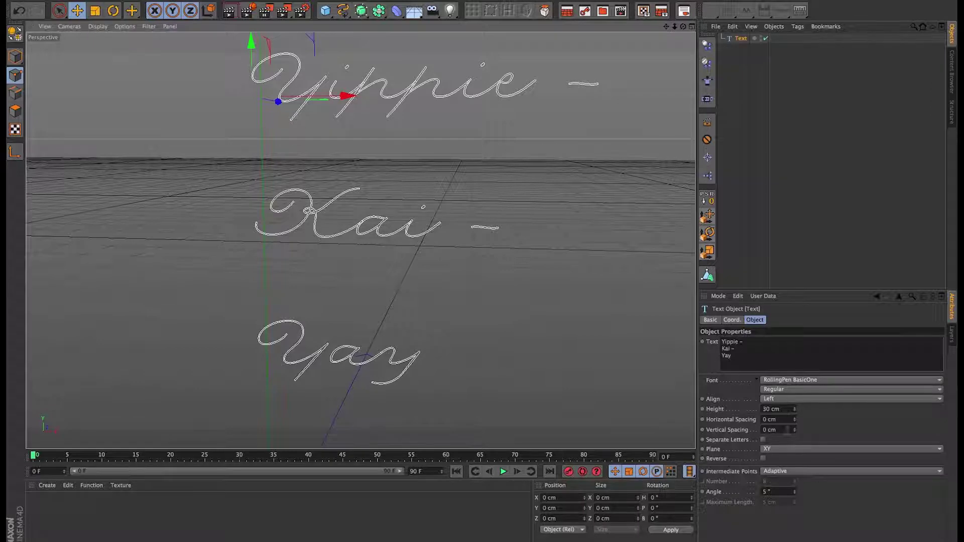
drag(794, 430, 796, 432)
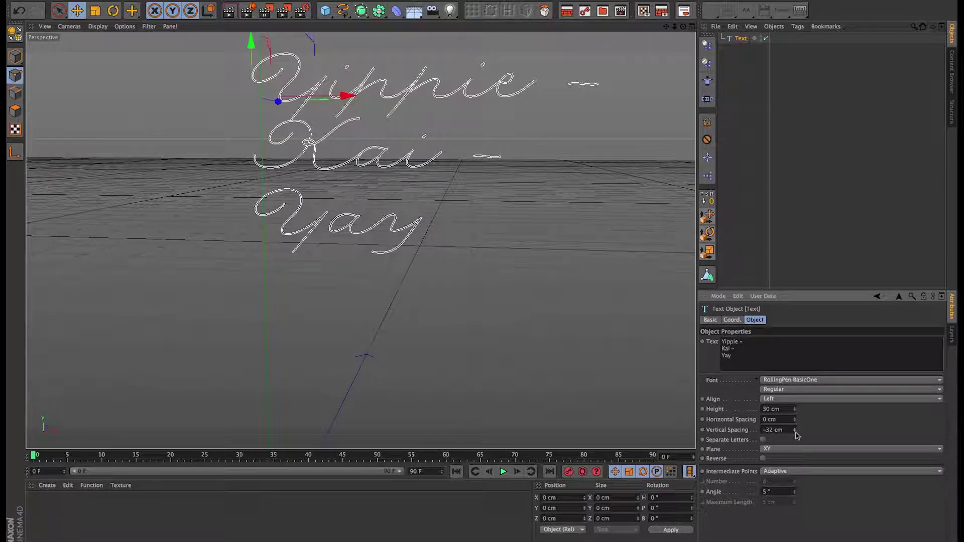
drag(796, 434, 794, 429)
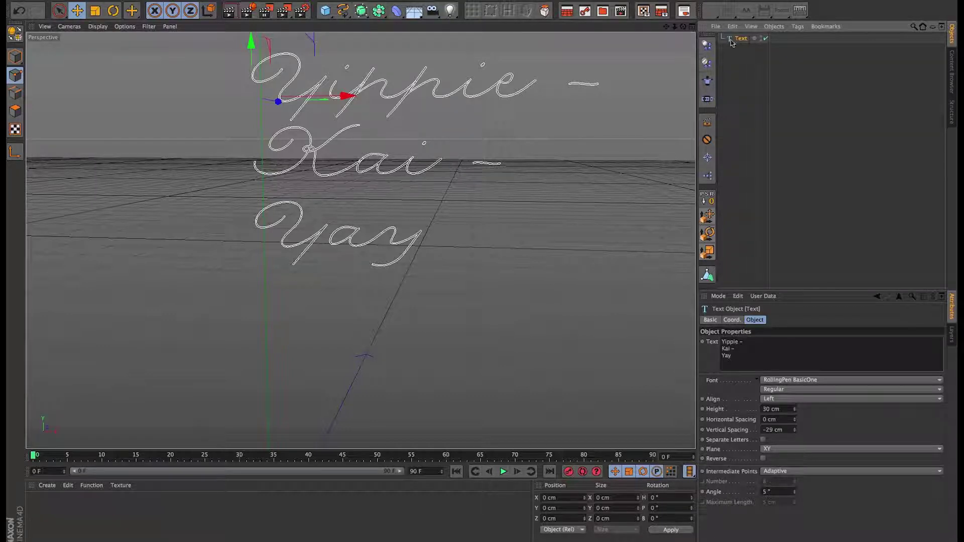
Make the text spline editable and switch to the Live Selection tool.
key(c)
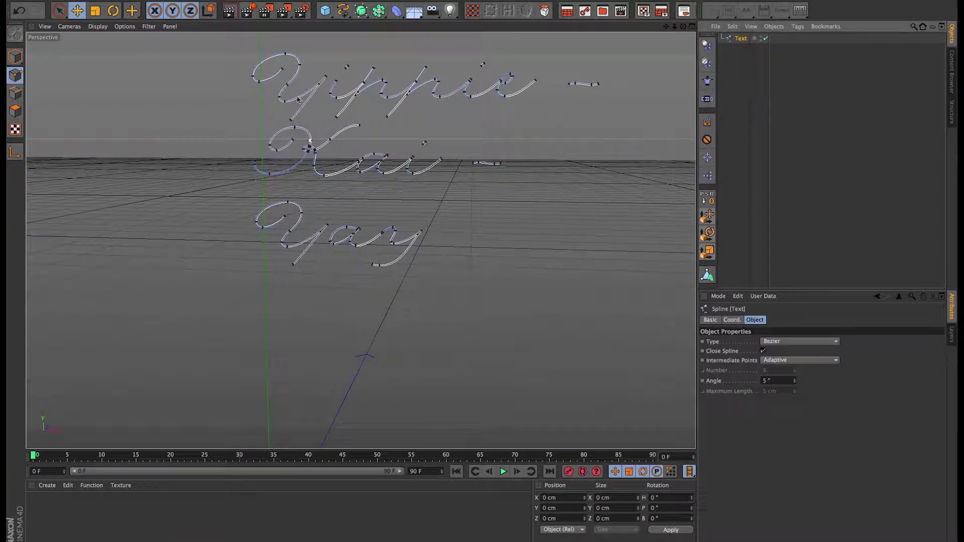
key(8)
key(9)
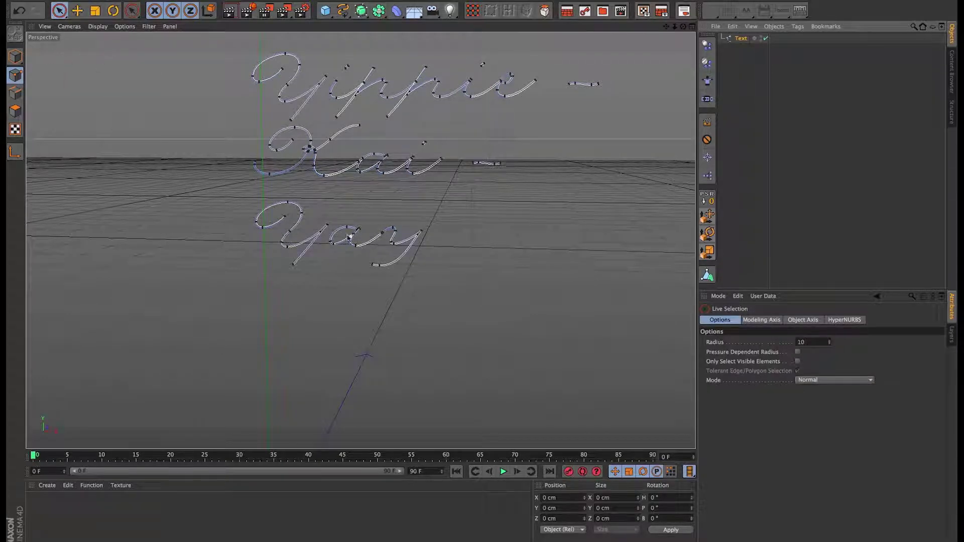
Select all points of the word "Yay" and move them up about 8 cm and left about 2.6 cm.
mouse_move(372, 265)
mouse_down()
mouse_move(397, 227)
mouse_move(294, 253)
mouse_move(317, 235)
mouse_move(298, 267)
mouse_move(316, 231)
mouse_move(283, 202)
mouse_move(259, 227)
mouse_move(294, 219)
mouse_up()
drag(338, 177, 343, 157)
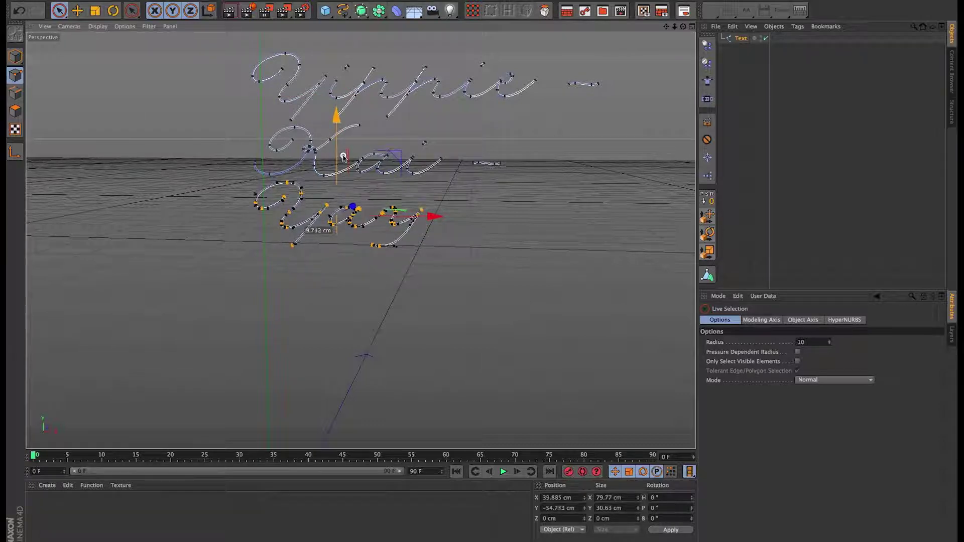
alt+middle_drag(421, 196, 439, 248)
alt+right_drag(439, 248, 449, 248)
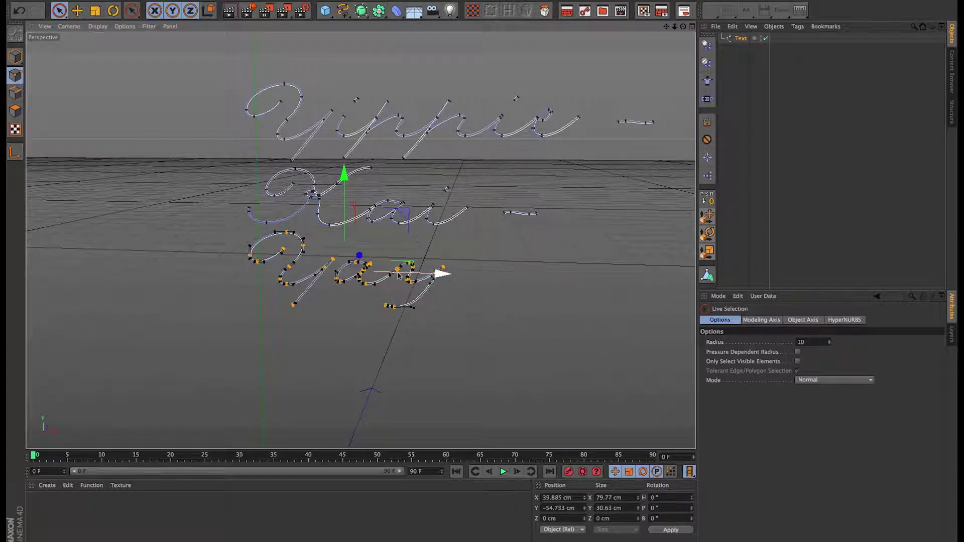
drag(398, 274, 391, 275)
click(770, 99)
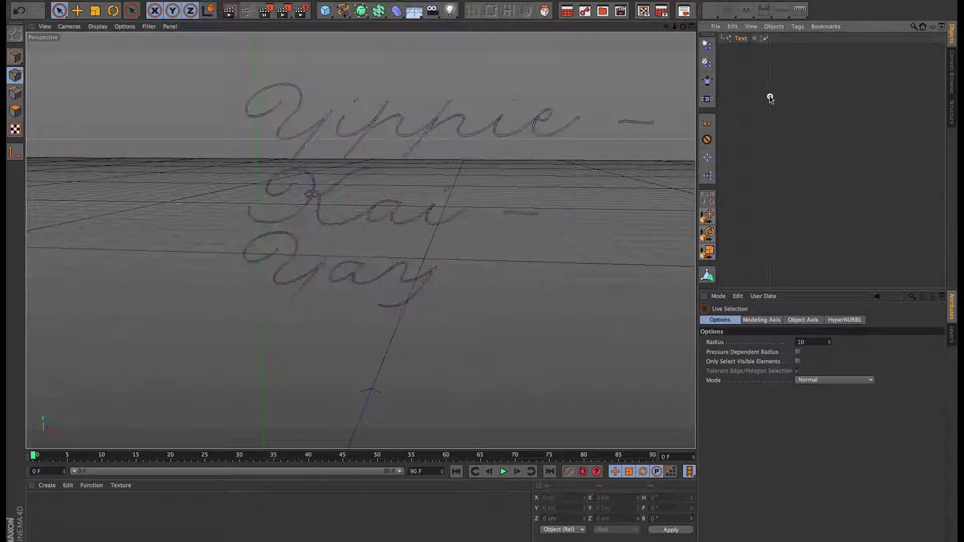
Add an Extrude NURBS object and make the text spline its child.
click(360, 10)
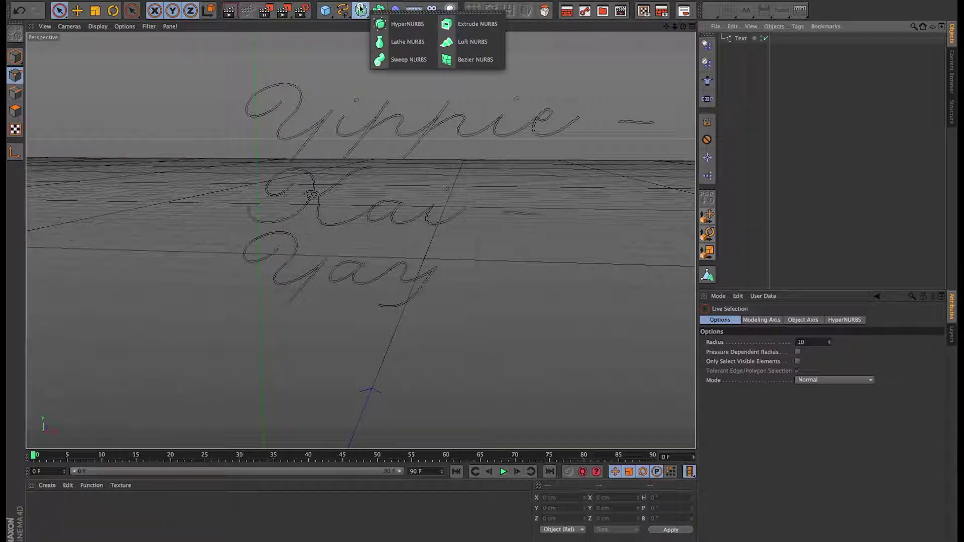
click(477, 24)
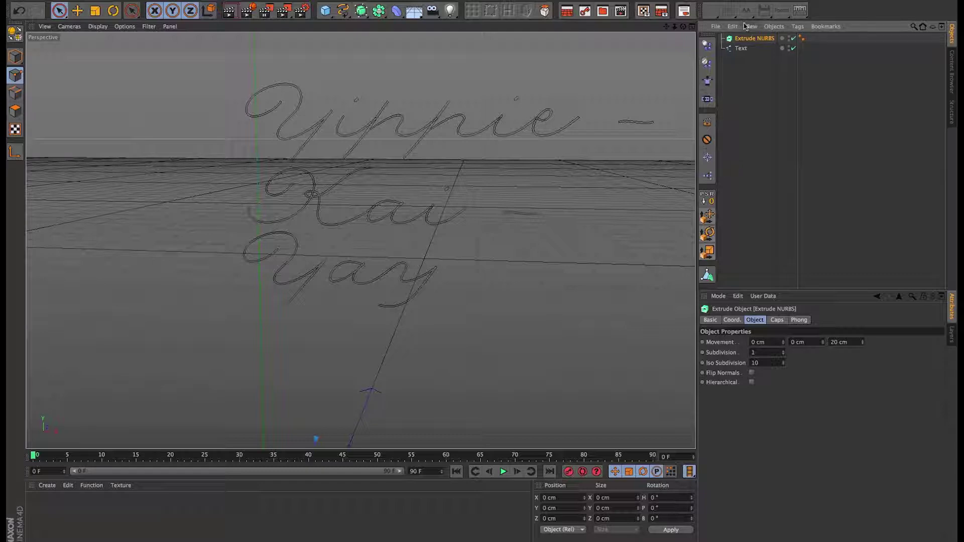
drag(741, 48, 740, 41)
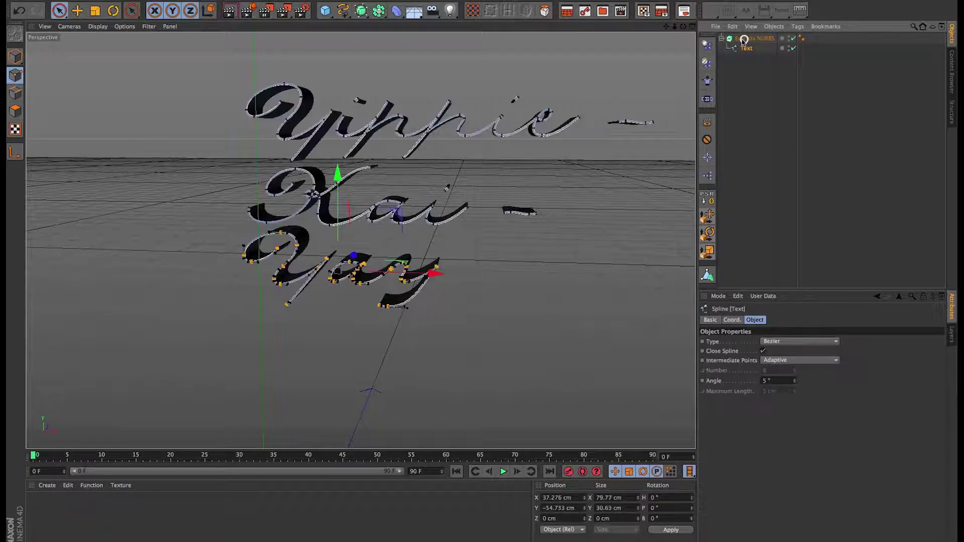
Set the Extrude NURBS Z movement to 1 cm to make the lettering thin.
alt+middle_drag(404, 147, 368, 189)
alt+right_drag(368, 189, 506, 174)
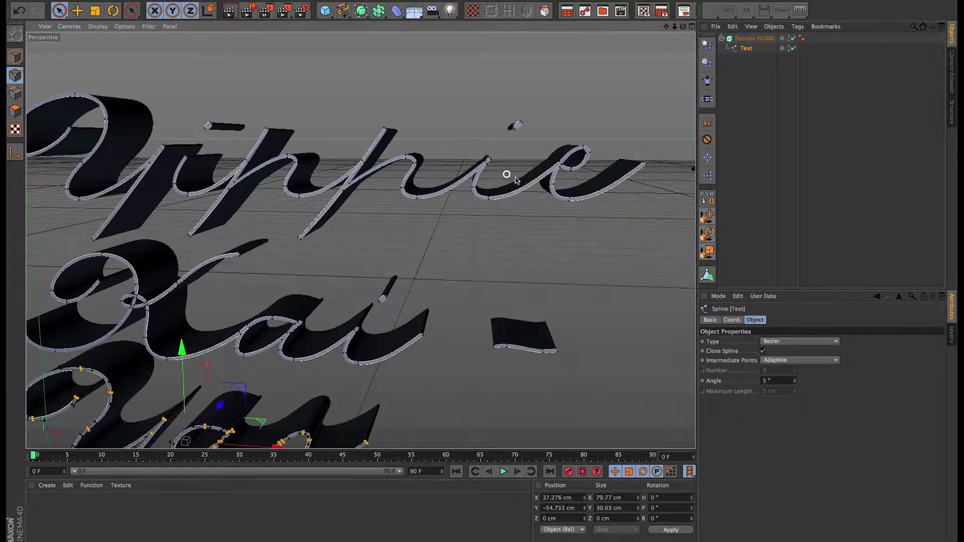
alt+drag(513, 178, 433, 199)
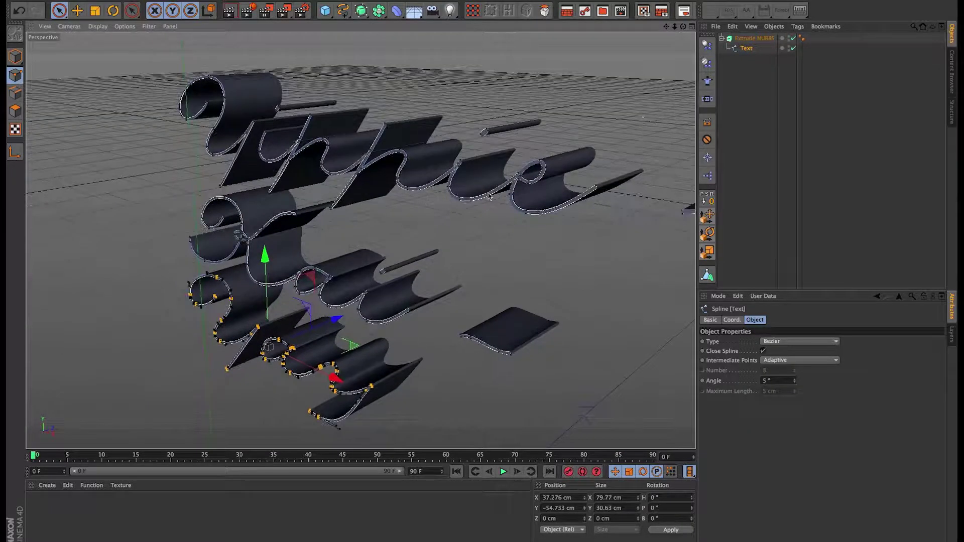
alt+middle_drag(489, 196, 527, 162)
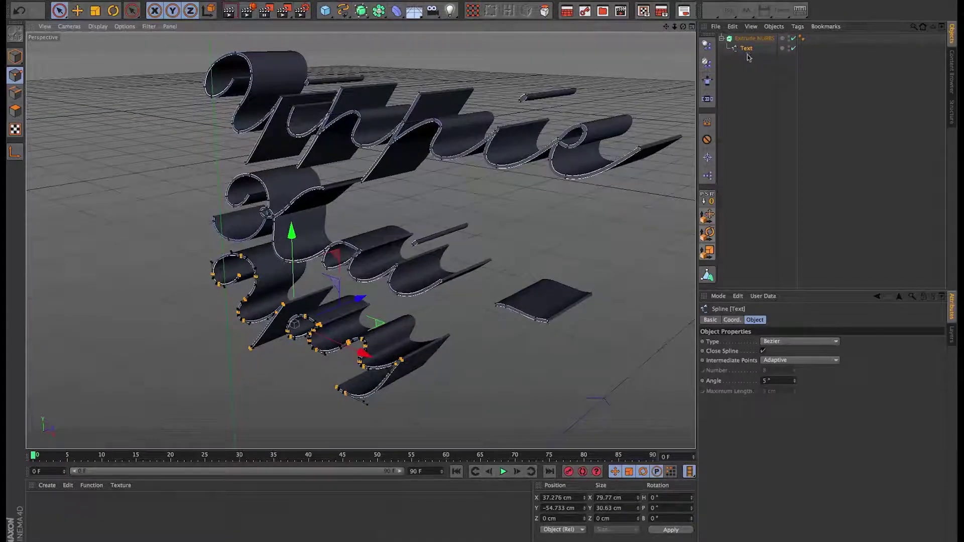
click(754, 38)
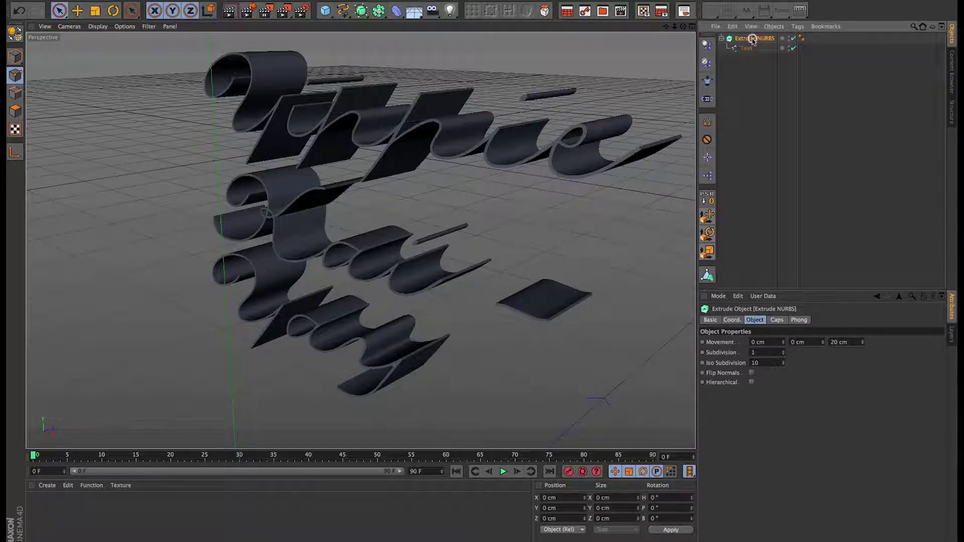
drag(862, 342, 861, 346)
click(862, 346)
click(861, 346)
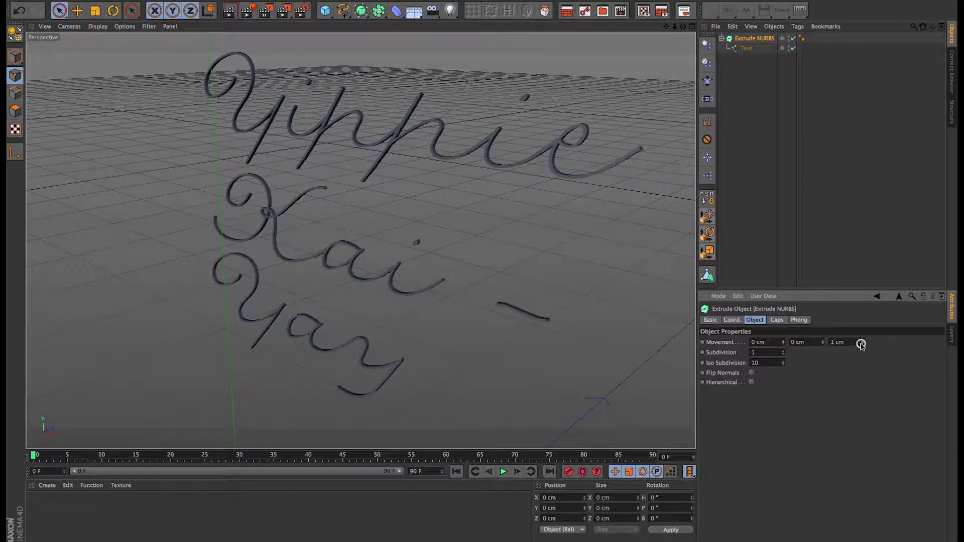
Set both the start and end caps of the extruded lettering to Fillet Cap.
alt+middle_drag(590, 139, 532, 162)
alt+right_drag(531, 161, 484, 267)
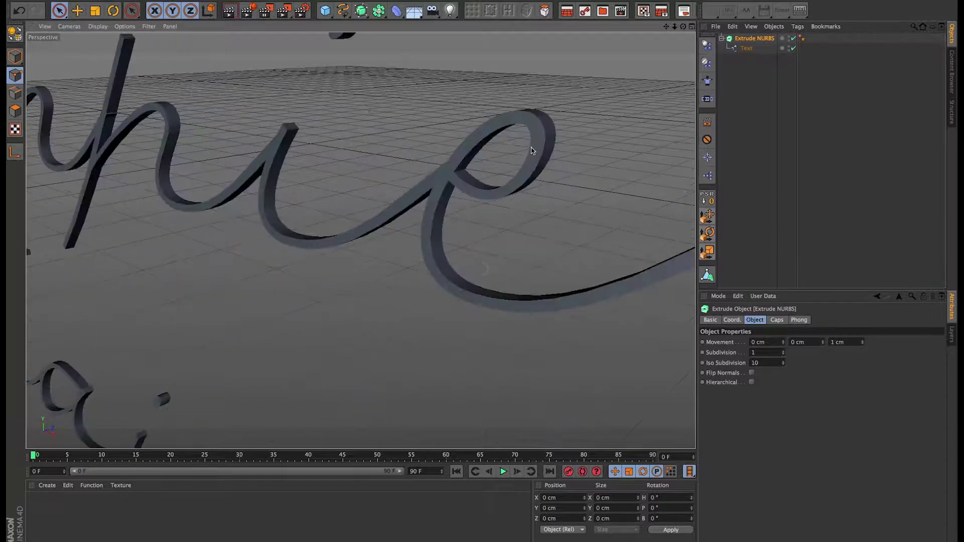
alt+drag(531, 152, 483, 170)
click(776, 320)
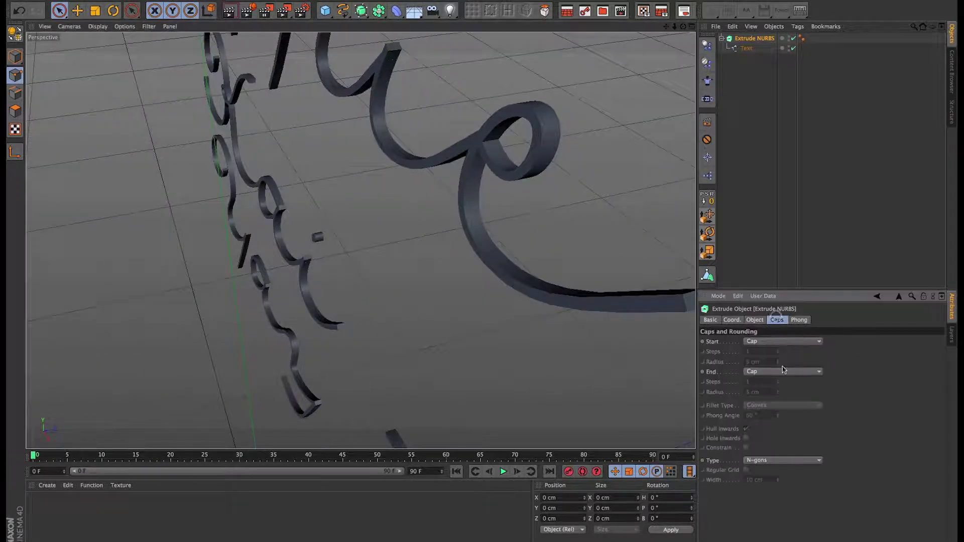
click(778, 341)
click(786, 383)
click(785, 372)
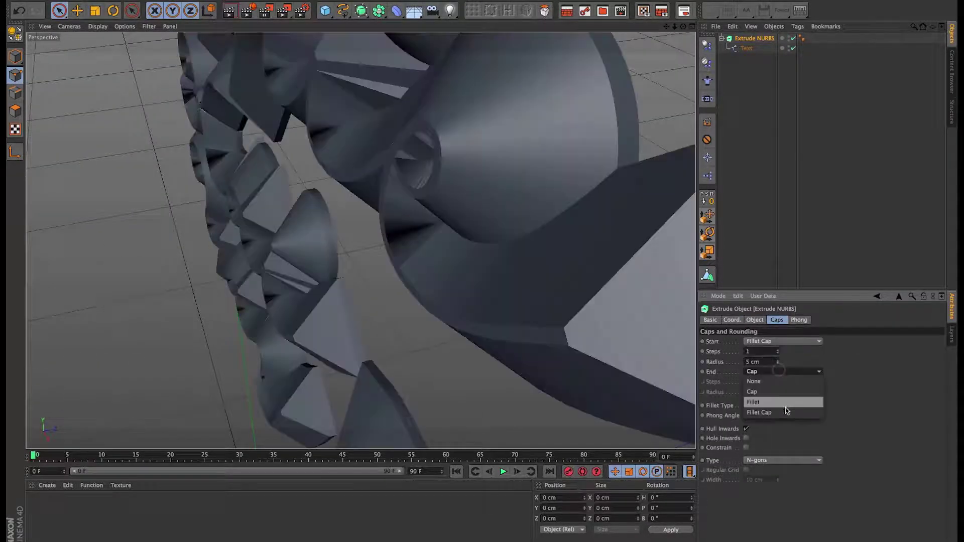
click(783, 412)
Set the fillet radius of the start and end caps to 1 cm each.
click(771, 362)
text(1)
key(Return)
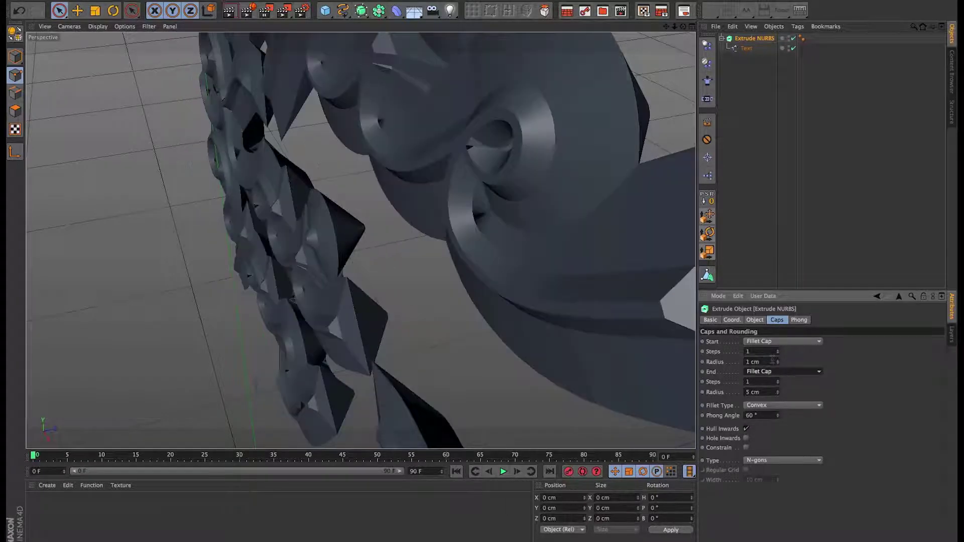
click(763, 392)
text(1)
key(Return)
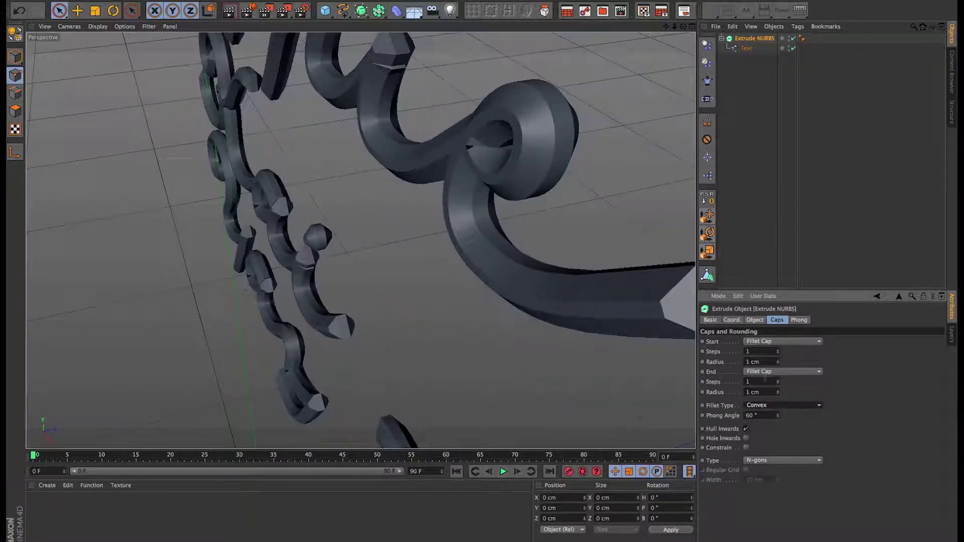
Round the lettering by setting the start and end cap steps to 7 each.
drag(778, 350, 778, 348)
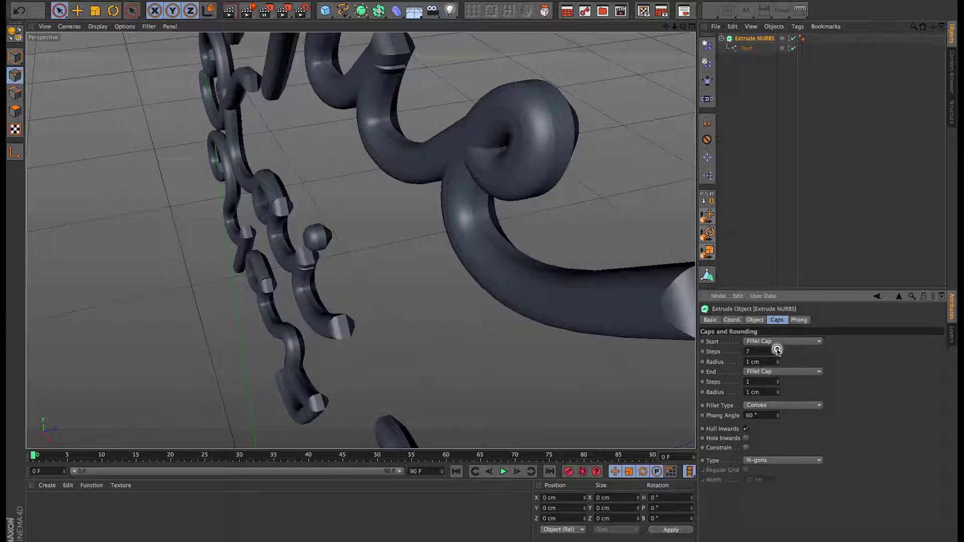
drag(778, 382, 778, 382)
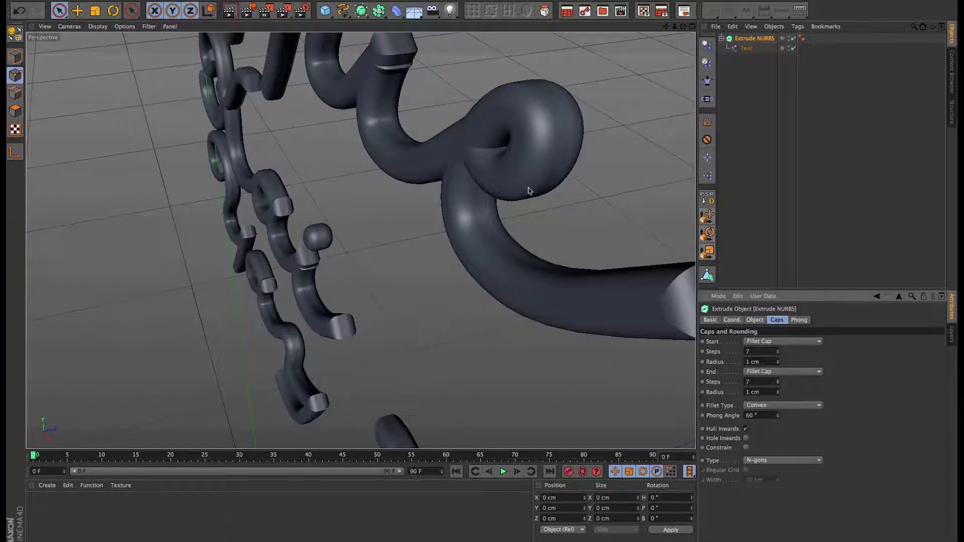
alt+right_drag(528, 191, 436, 184)
alt+drag(442, 183, 472, 181)
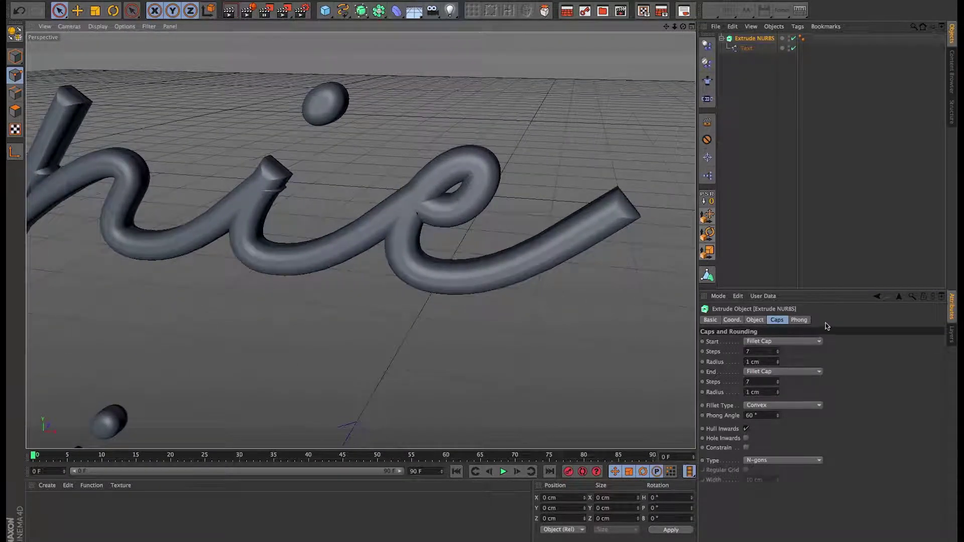
alt+drag(530, 193, 393, 189)
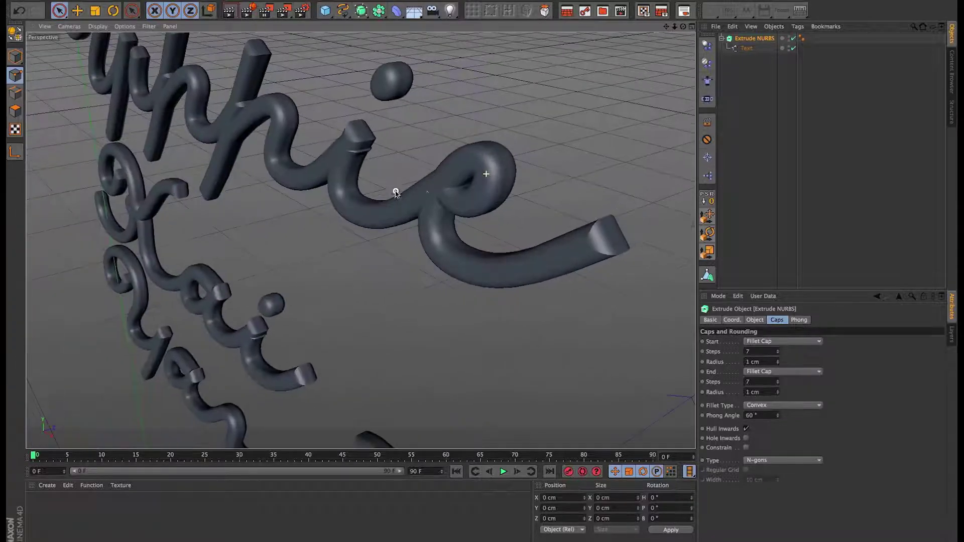
Set the Extrude NURBS Z movement to 0.5 cm and its subdivision to 3.
click(754, 320)
click(859, 342)
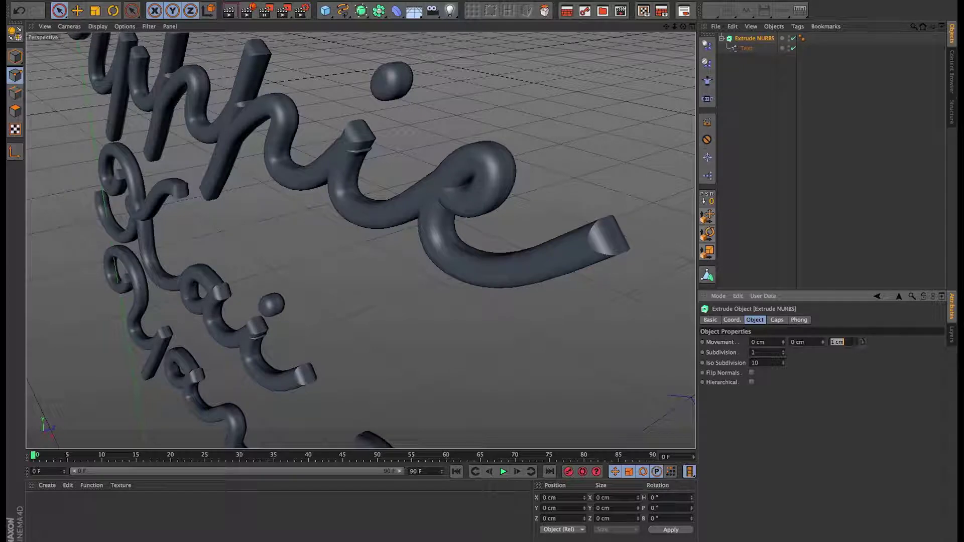
text(0.5)
key(Tab)
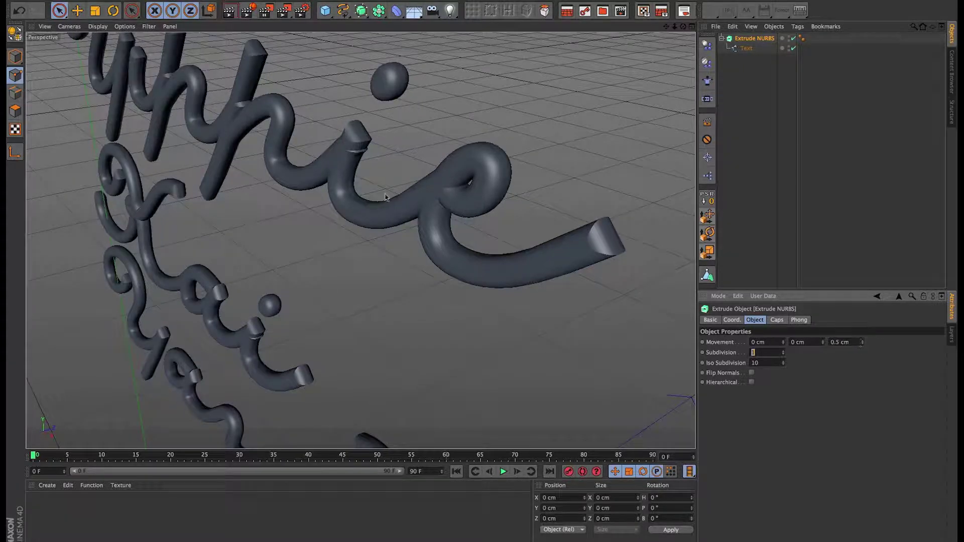
text(3)
alt+drag(393, 206, 502, 196)
alt+right_drag(318, 168, 435, 164)
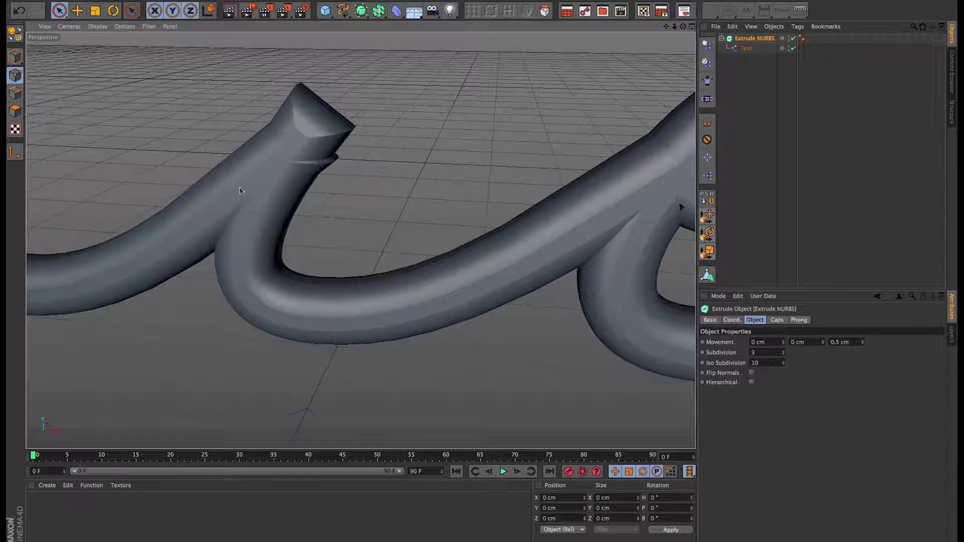
alt+right_drag(404, 182, 61, 283)
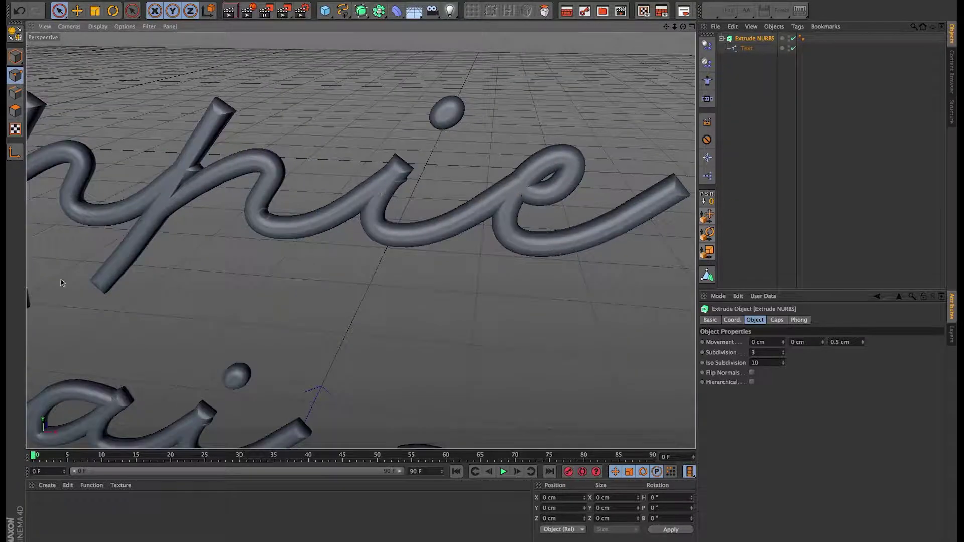
alt+right_drag(289, 206, 323, 228)
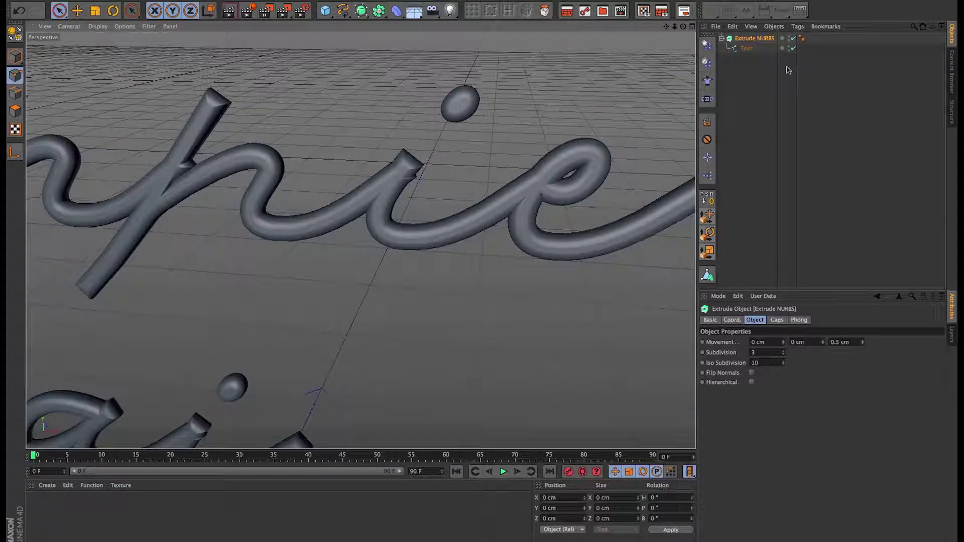
Nudge the text spline points at the upper tip of the last "i" in "Yippie" slightly left in the front view.
click(746, 48)
click(692, 28)
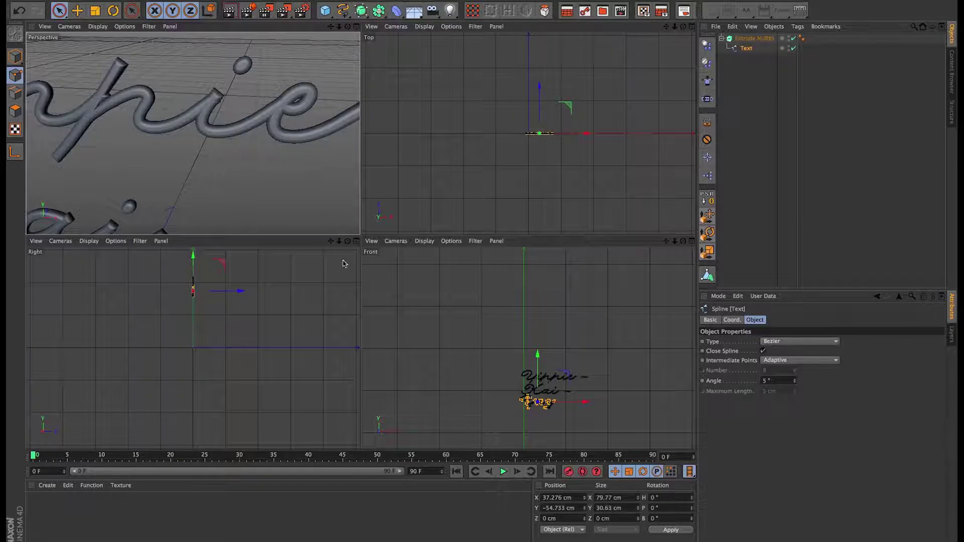
scroll(538, 418, up, 6)
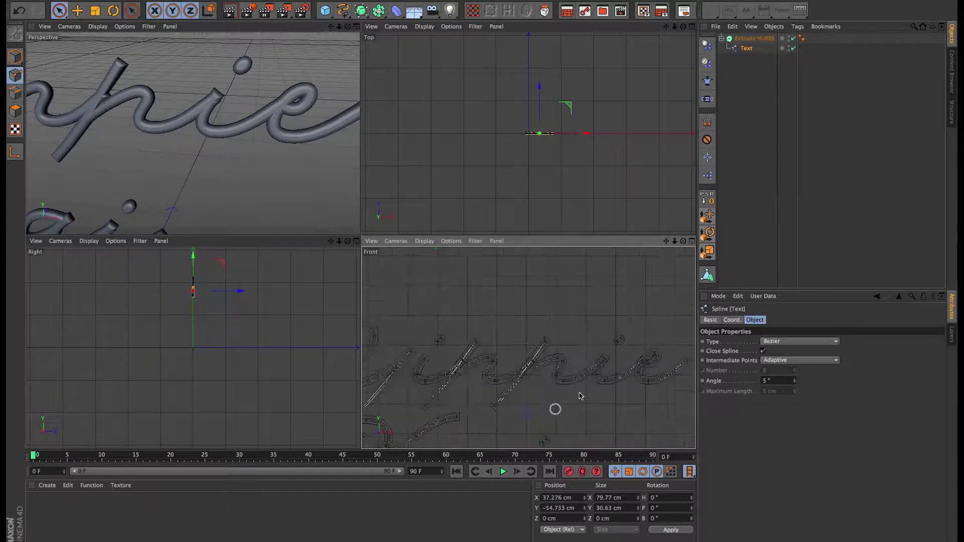
scroll(609, 366, up, 8)
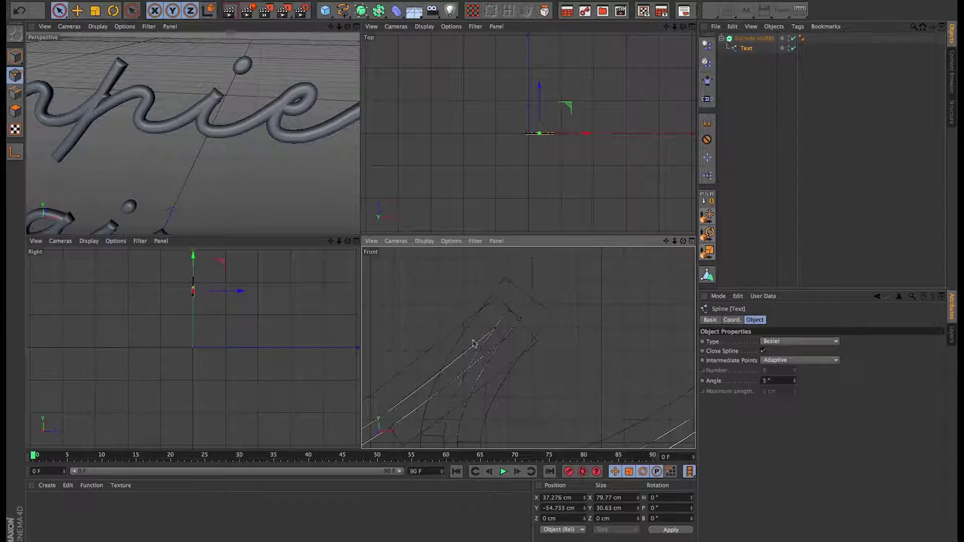
click(500, 334)
drag(529, 305, 524, 303)
alt+right_drag(517, 354, 374, 389)
alt+middle_drag(426, 388, 510, 346)
alt+right_drag(575, 320, 497, 329)
click(357, 27)
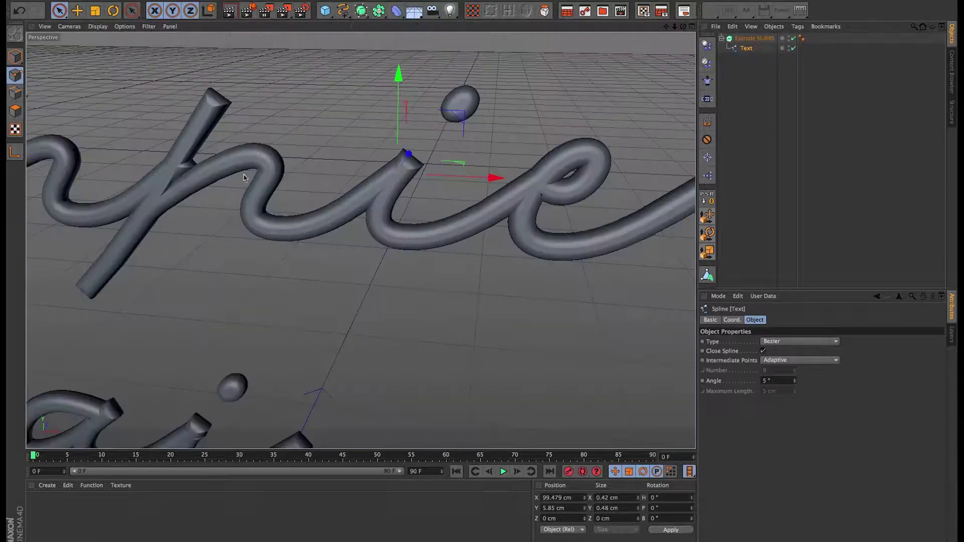
Examine all three lines of the tube lettering for overlapping or faulty stroke ends.
alt+middle_drag(174, 194, 447, 125)
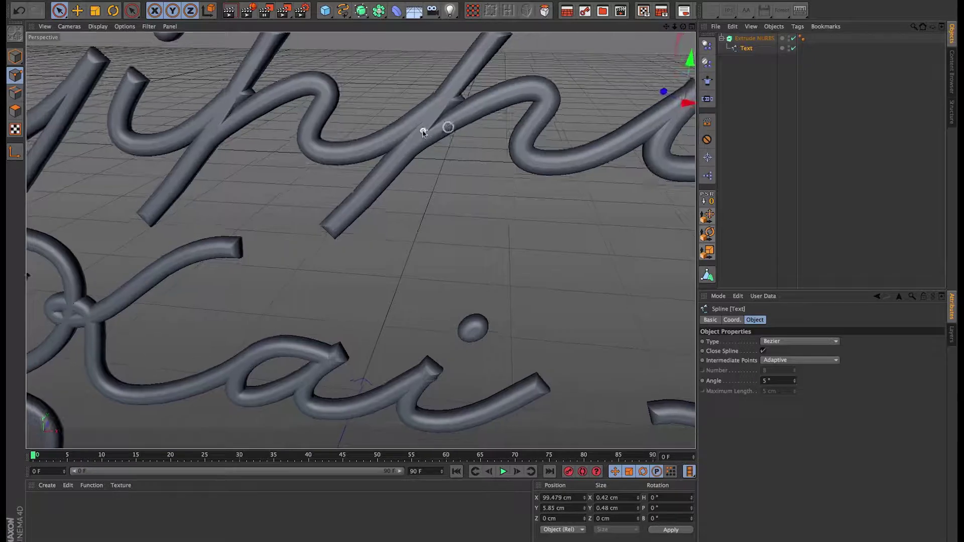
alt+right_drag(422, 129, 366, 151)
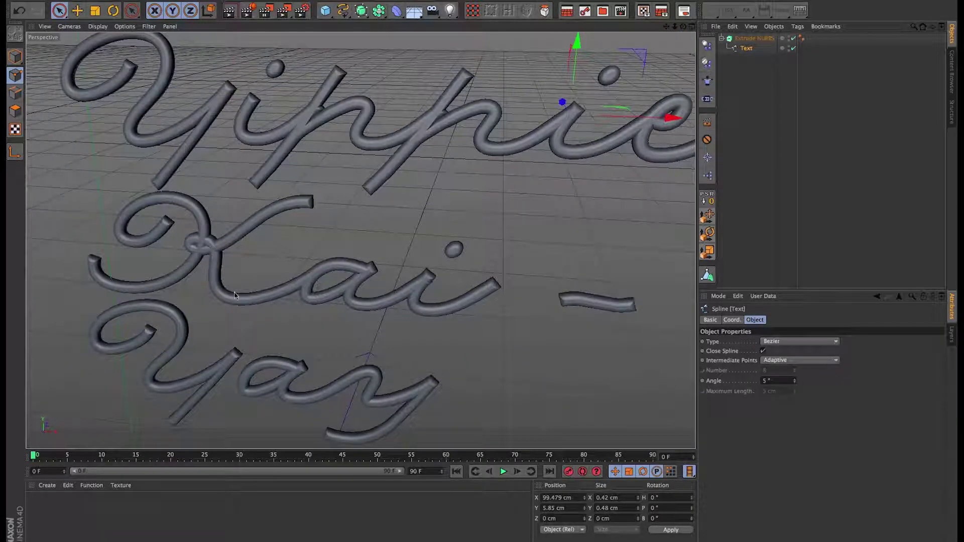
alt+middle_drag(376, 258, 385, 226)
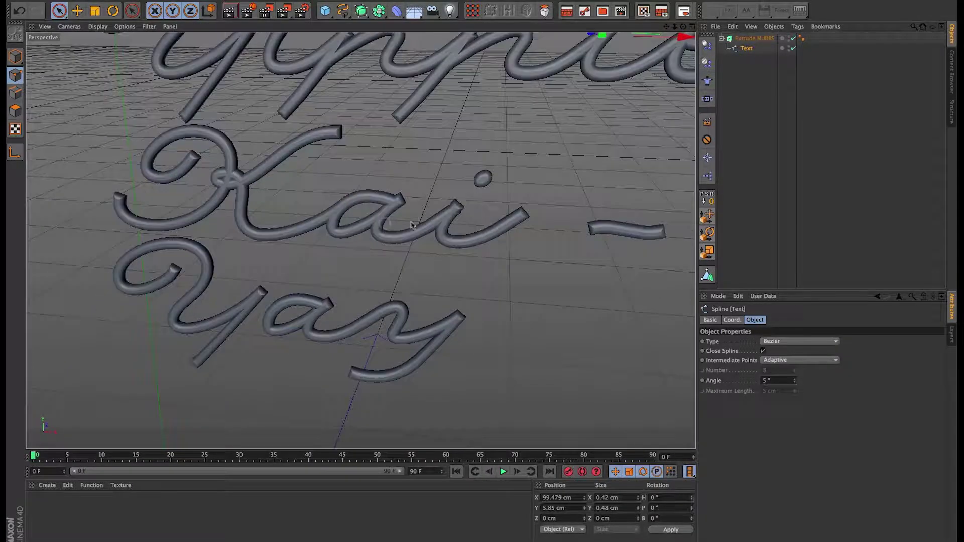
alt+right_drag(433, 215, 398, 223)
alt+middle_drag(399, 224, 395, 244)
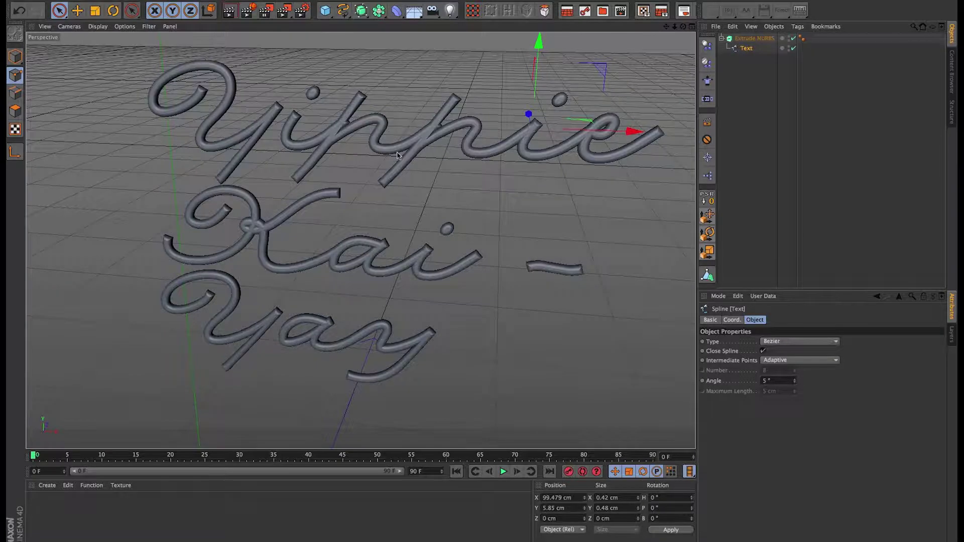
alt+middle_drag(404, 147, 370, 172)
alt+middle_drag(492, 161, 362, 170)
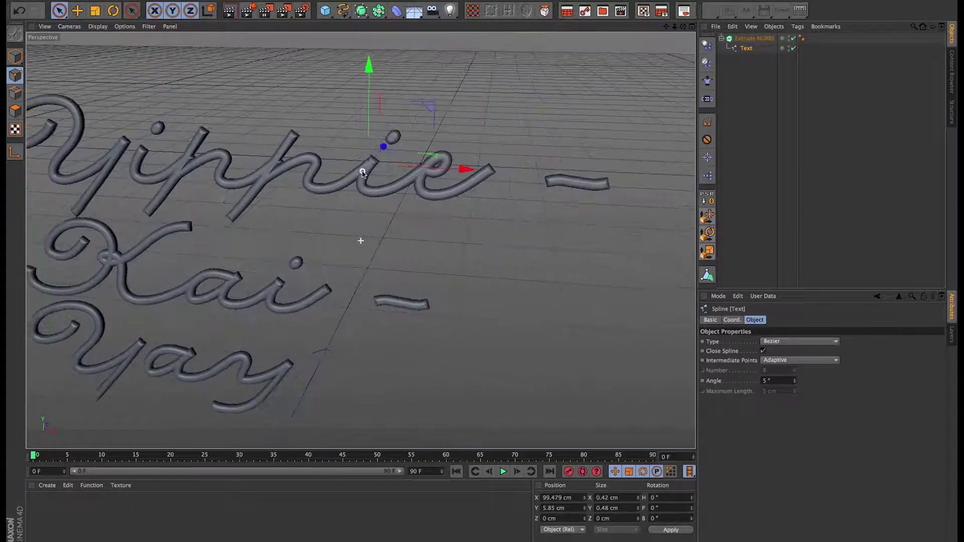
alt+right_drag(356, 180, 327, 187)
alt+middle_drag(324, 184, 362, 166)
alt+drag(325, 172, 370, 198)
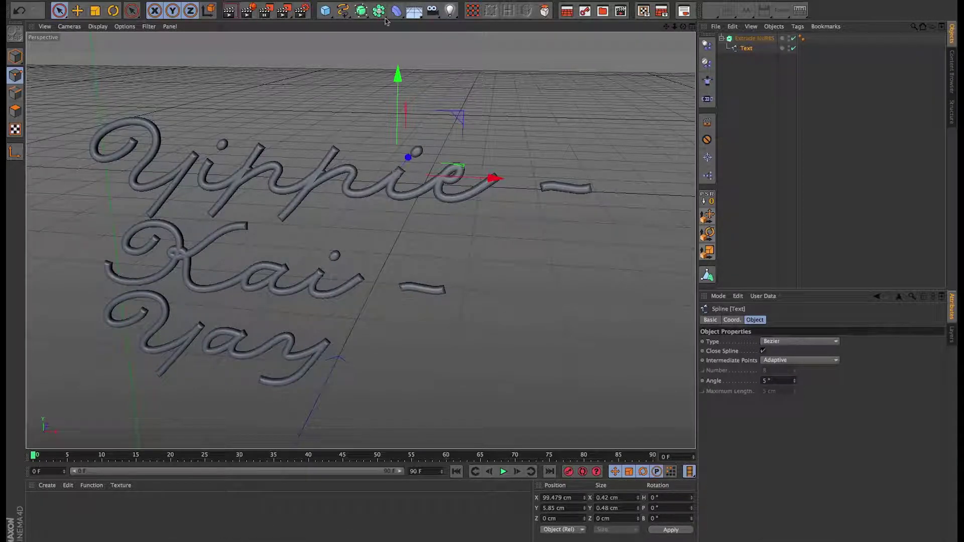
Add a Torus object and set its orientation to -Z so the ring stands upright, parallel to the lettering.
drag(325, 11, 362, 60)
alt+middle_drag(465, 342, 517, 102)
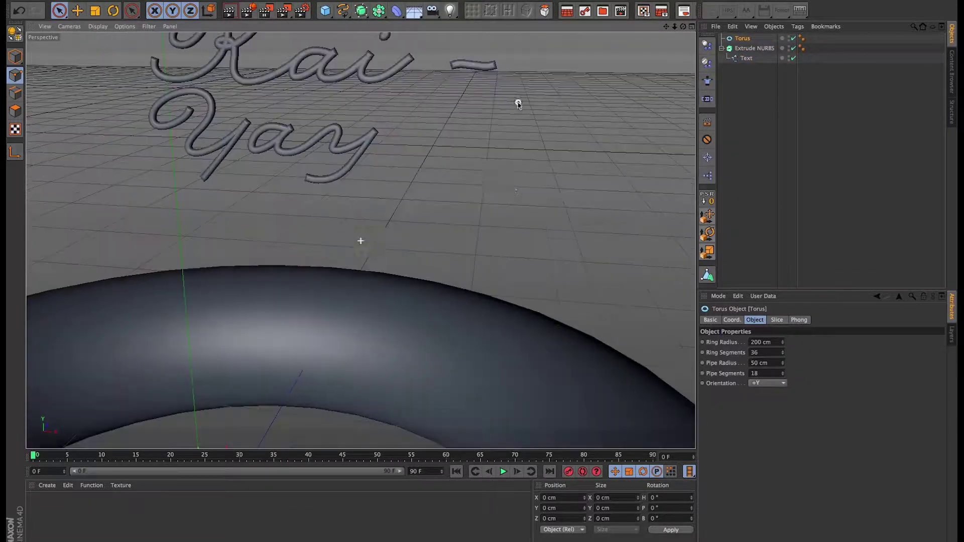
alt+right_drag(512, 238, 168, 346)
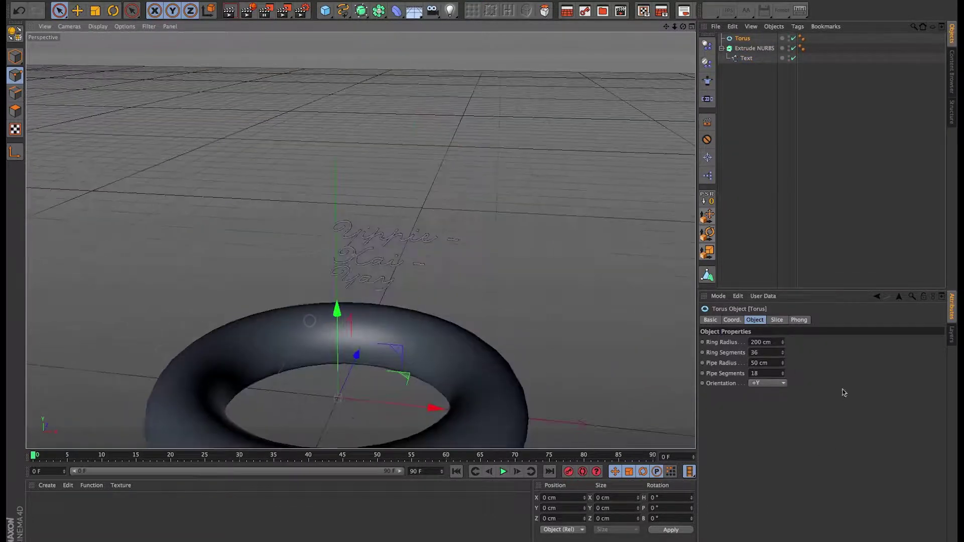
click(765, 383)
click(767, 395)
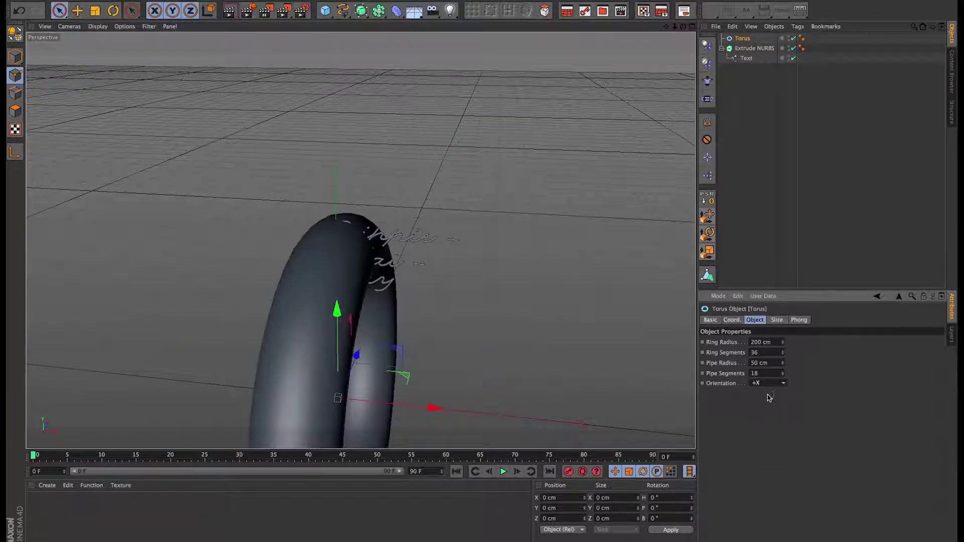
click(771, 384)
click(778, 417)
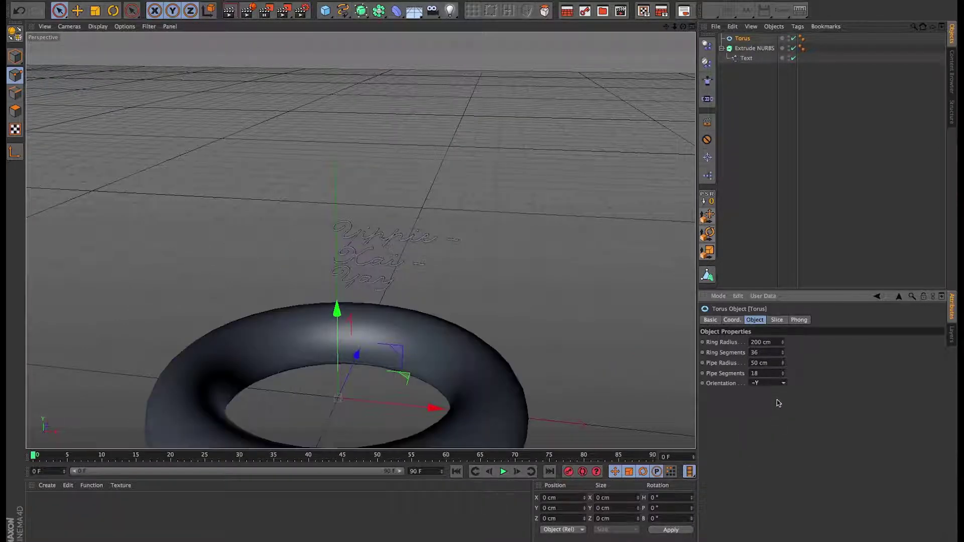
click(780, 384)
click(784, 444)
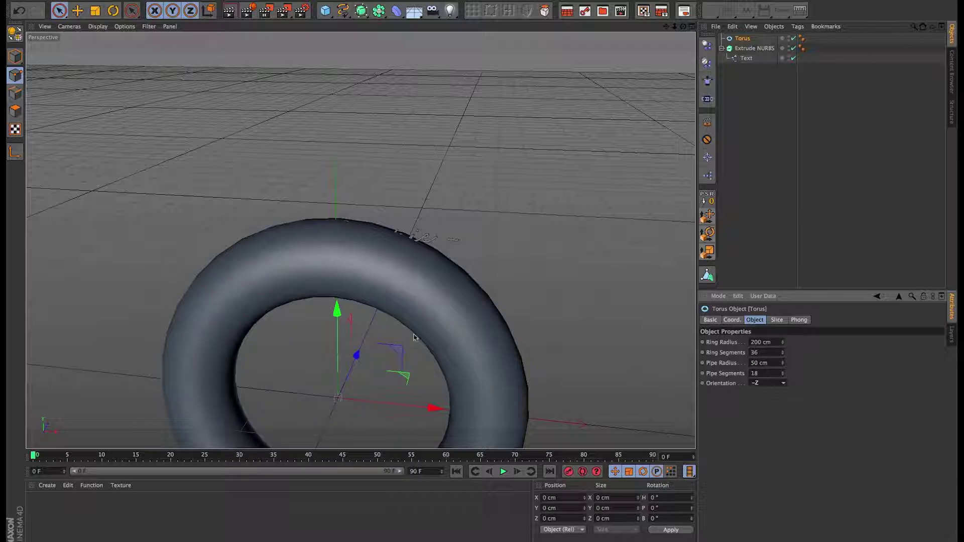
Move the torus up and right beside the lettering, and set its ring radius to 27 cm and pipe radius to 1 cm.
drag(398, 346, 531, 180)
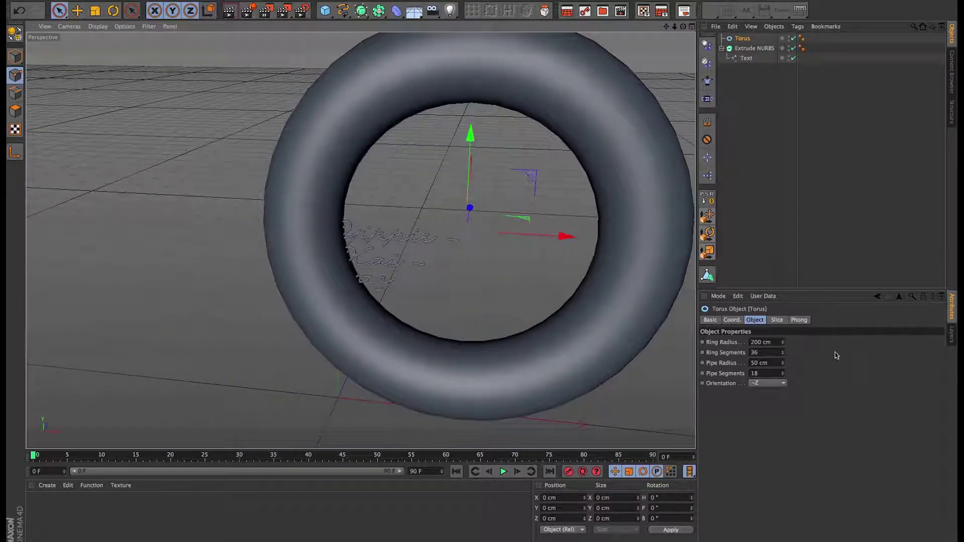
drag(782, 343, 784, 343)
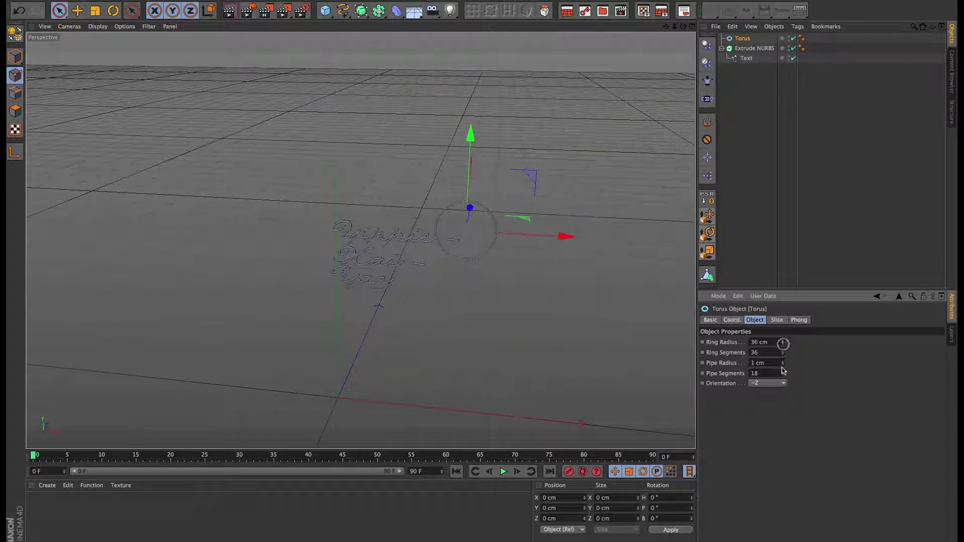
alt+right_drag(453, 239, 668, 234)
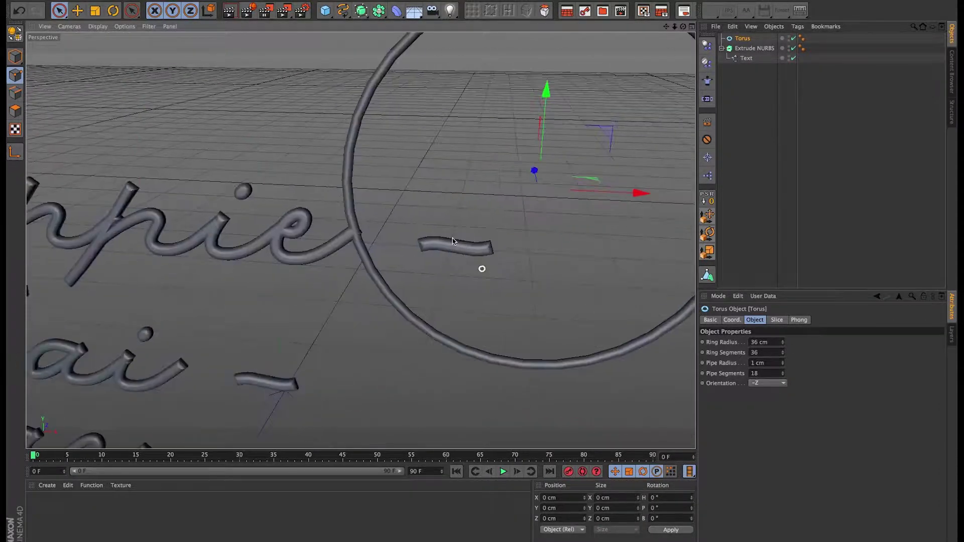
alt+middle_drag(422, 241, 261, 295)
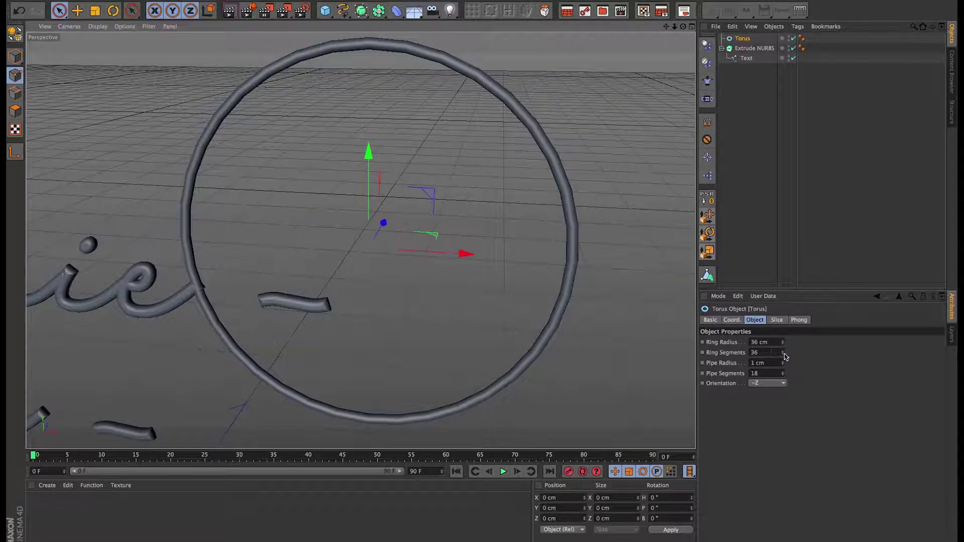
drag(782, 342, 784, 340)
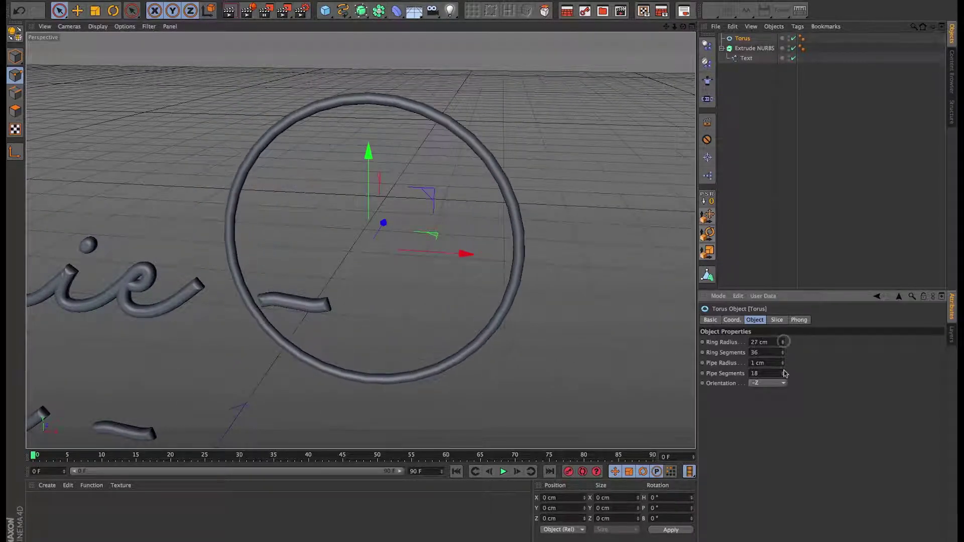
Enable slicing on the torus and limit it from -28° to 89° to leave an open arc.
click(777, 320)
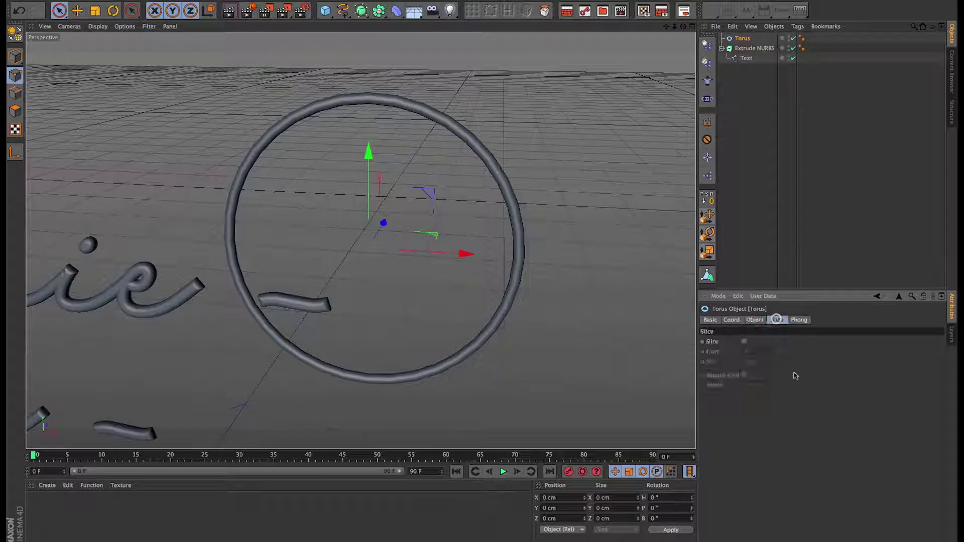
click(744, 341)
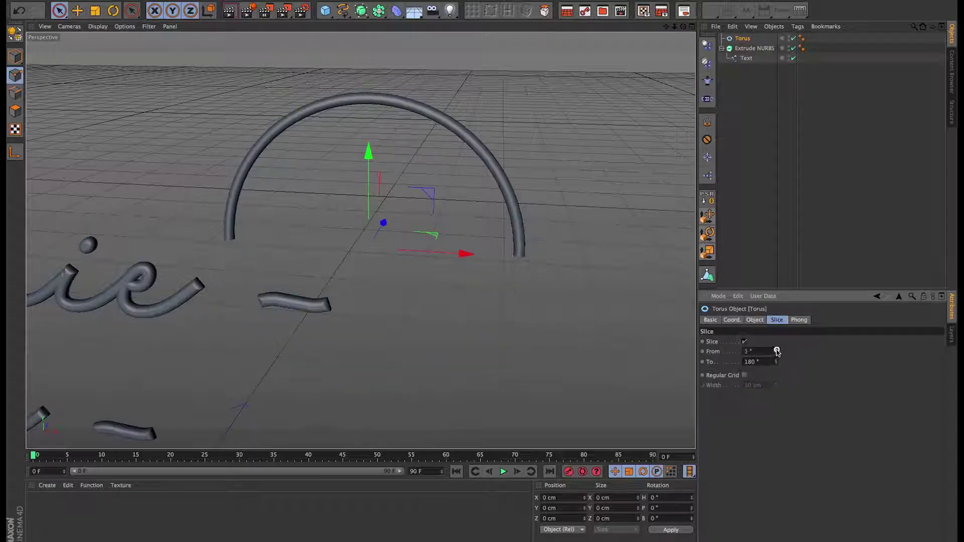
drag(777, 351, 777, 363)
Move the torus arc down and left, just above the dash after "Yippie", and tilt it slightly counterclockwise.
alt+middle_drag(485, 359, 571, 297)
alt+right_drag(543, 276, 491, 297)
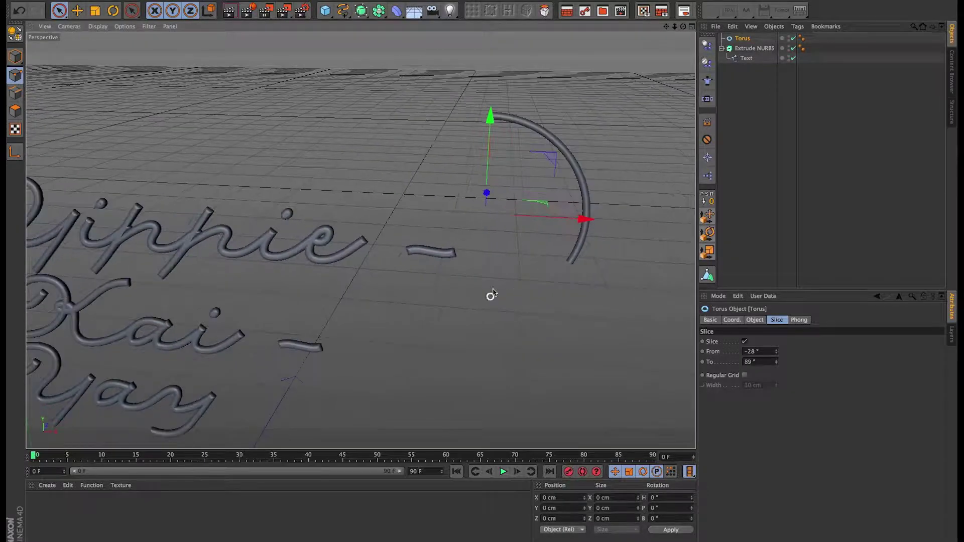
alt+middle_drag(499, 267, 550, 271)
alt+right_drag(566, 269, 549, 269)
alt+middle_drag(522, 276, 503, 284)
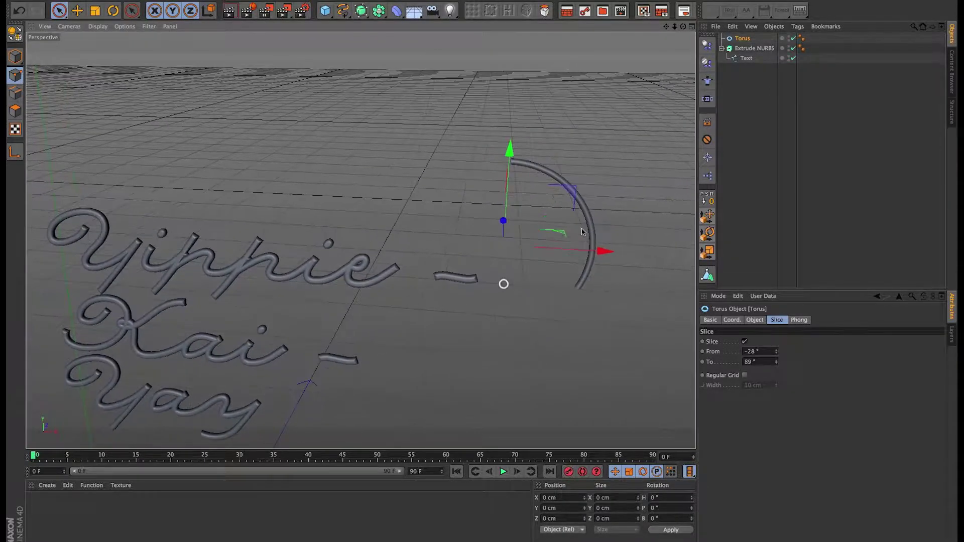
drag(561, 198, 521, 229)
key(r)
key(e)
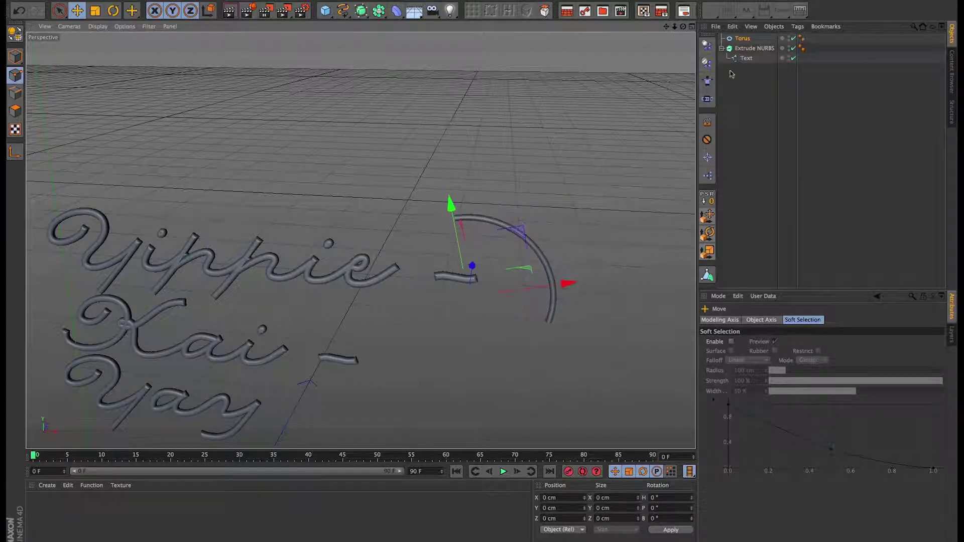
Shorten the torus arc by setting its slice start angle to 29°.
click(742, 38)
click(722, 48)
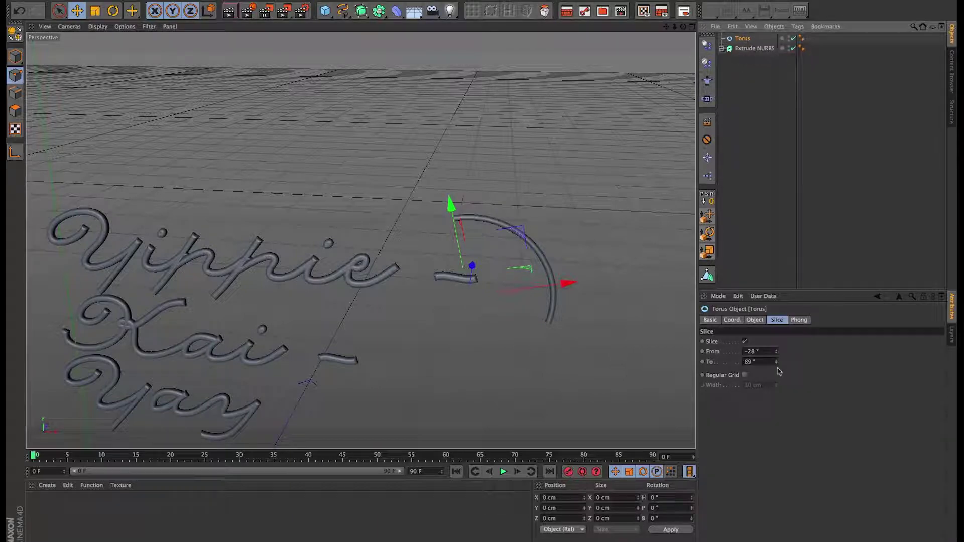
drag(777, 358, 777, 352)
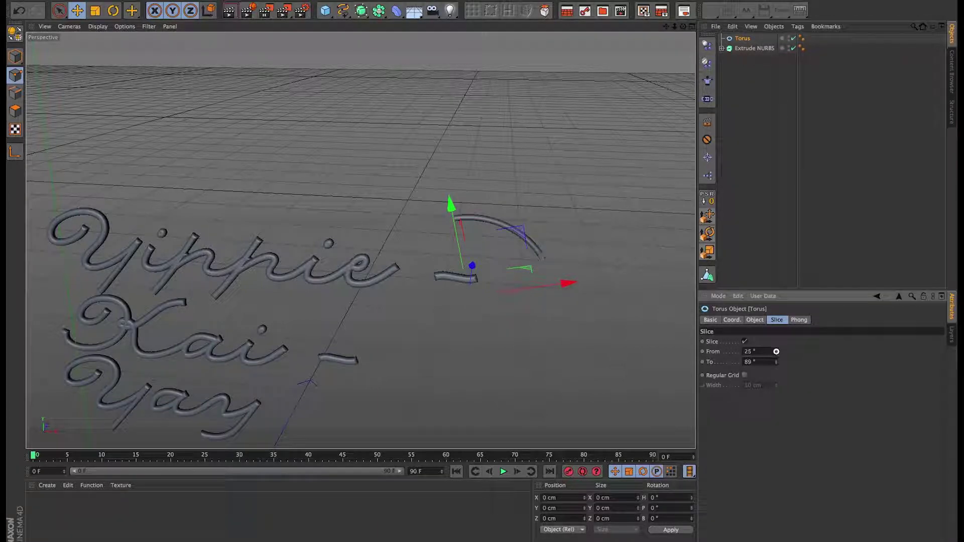
click(745, 121)
click(738, 40)
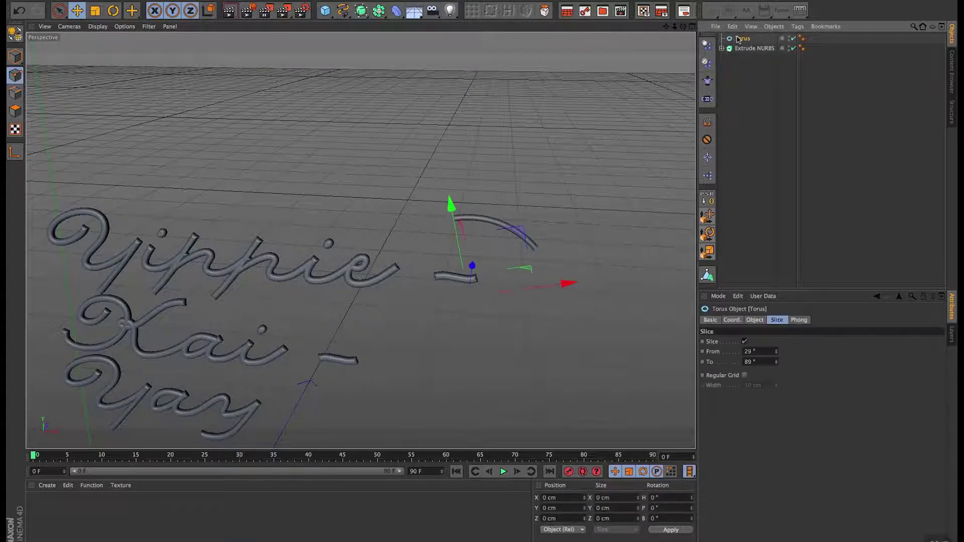
key(super+v)
drag(518, 236, 524, 212)
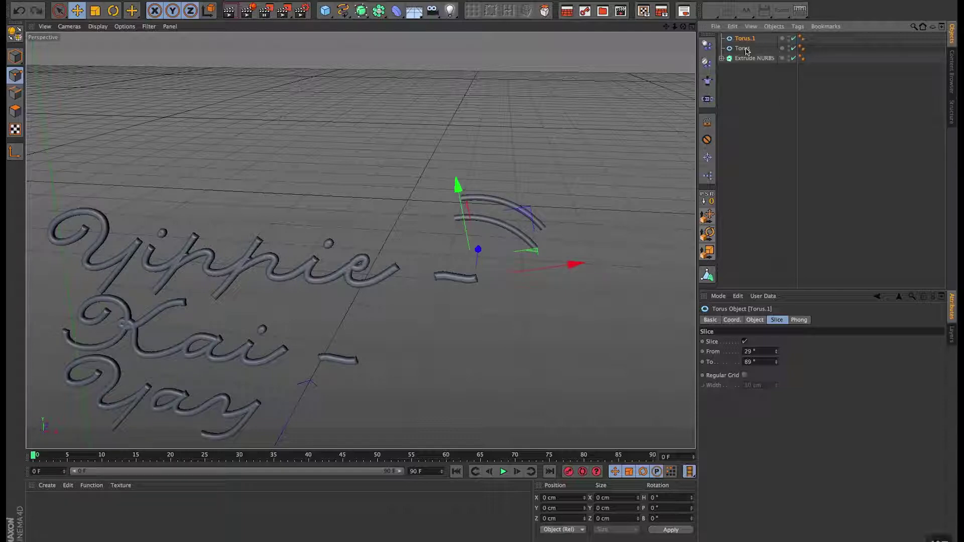
key(Delete)
Switch to world axes and stack three evenly spaced copies of the torus arc straight above the original.
click(729, 40)
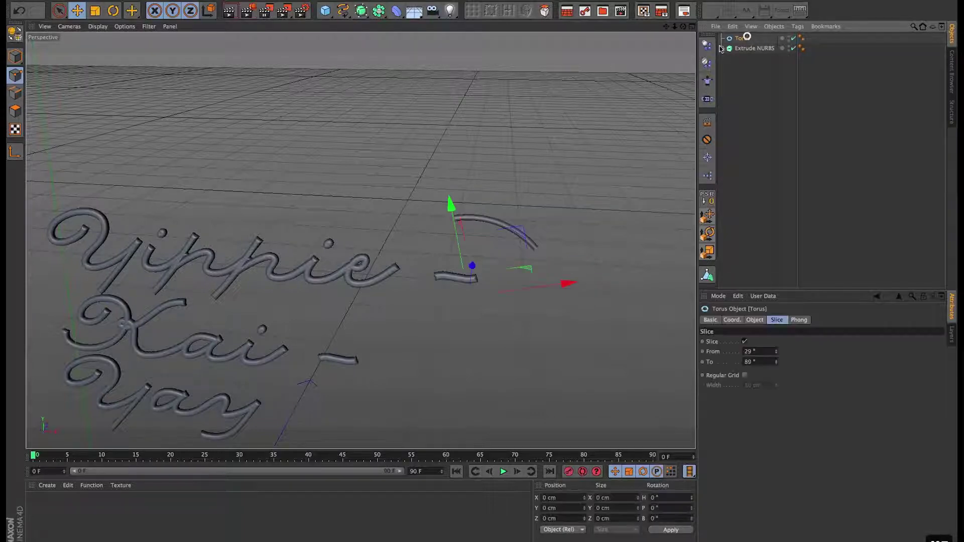
click(214, 12)
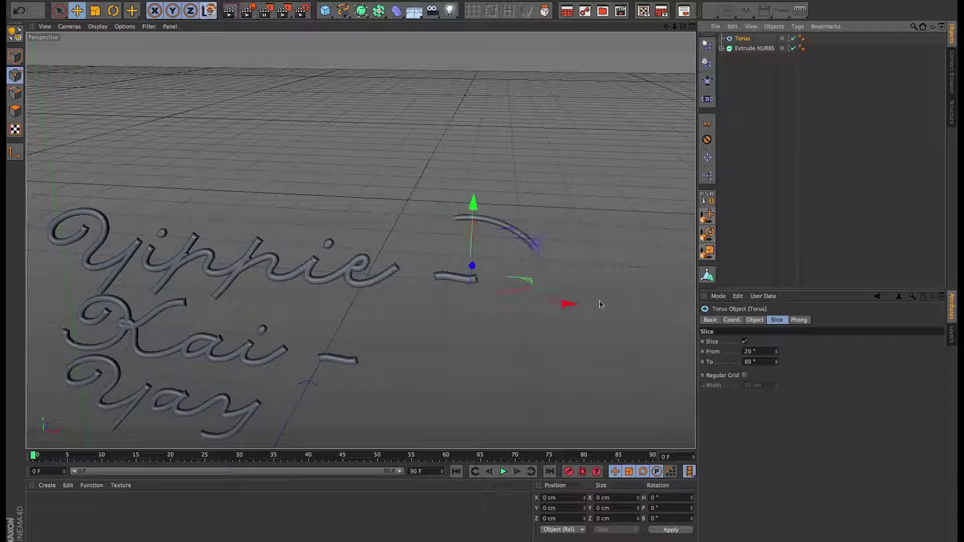
super+drag(547, 254, 555, 180)
Lengthen the second arc from the bottom at both ends by adjusting its slice start and end angles.
click(745, 58)
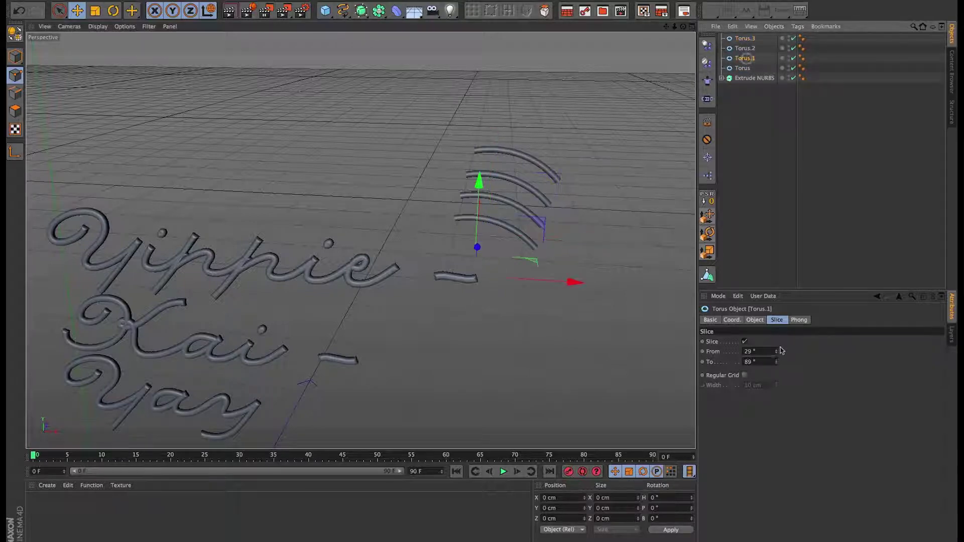
click(776, 350)
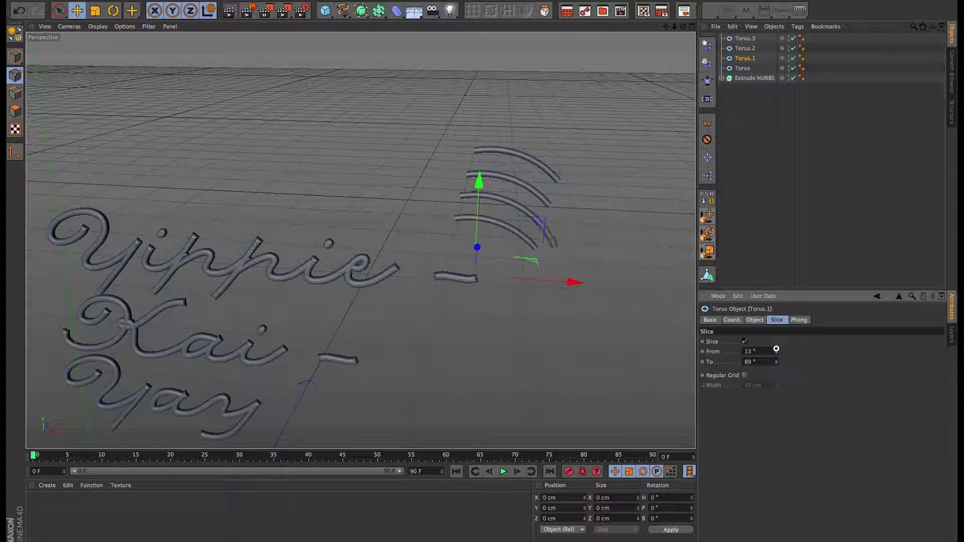
drag(777, 363, 776, 360)
click(776, 360)
Set the third arc's slice start to 10° and raise its end angle so it extends beyond the arc below.
click(740, 50)
click(776, 354)
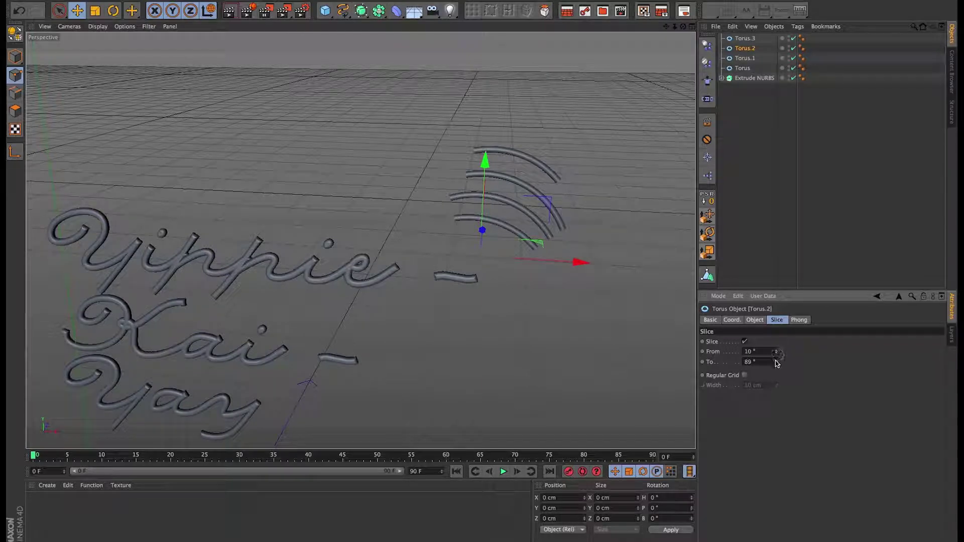
drag(776, 362, 775, 362)
Set the topmost arc's slice to run from -1° to 111°.
click(745, 39)
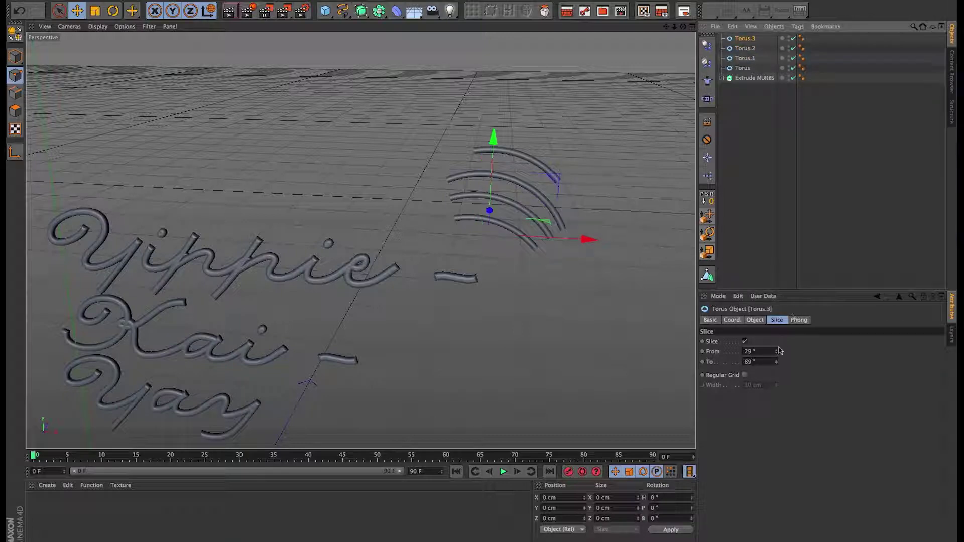
drag(777, 352, 777, 350)
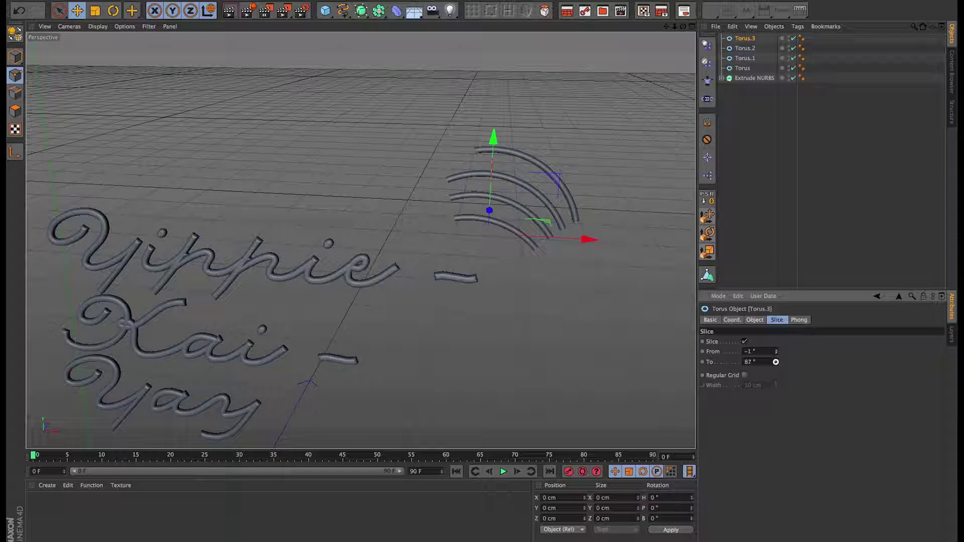
drag(776, 362, 776, 362)
Add a Plane object and set its orientation to +Z so it stands upright, parallel to the lettering.
alt+middle_drag(504, 196, 547, 146)
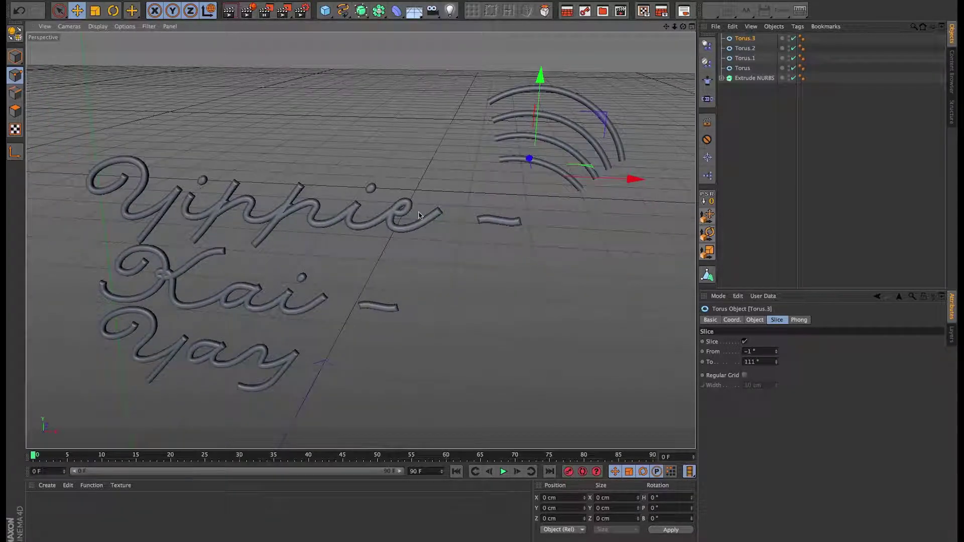
alt+drag(440, 254, 359, 190)
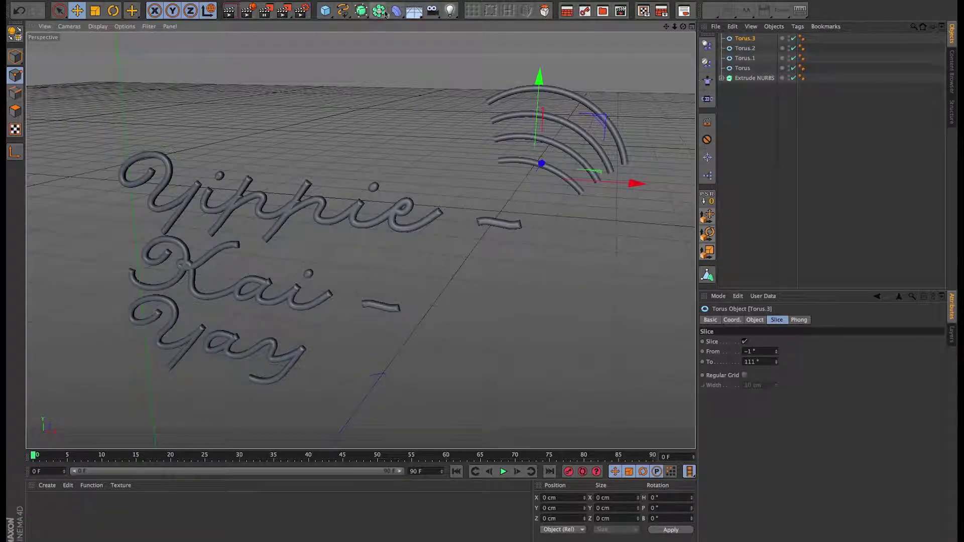
click(326, 11)
click(422, 46)
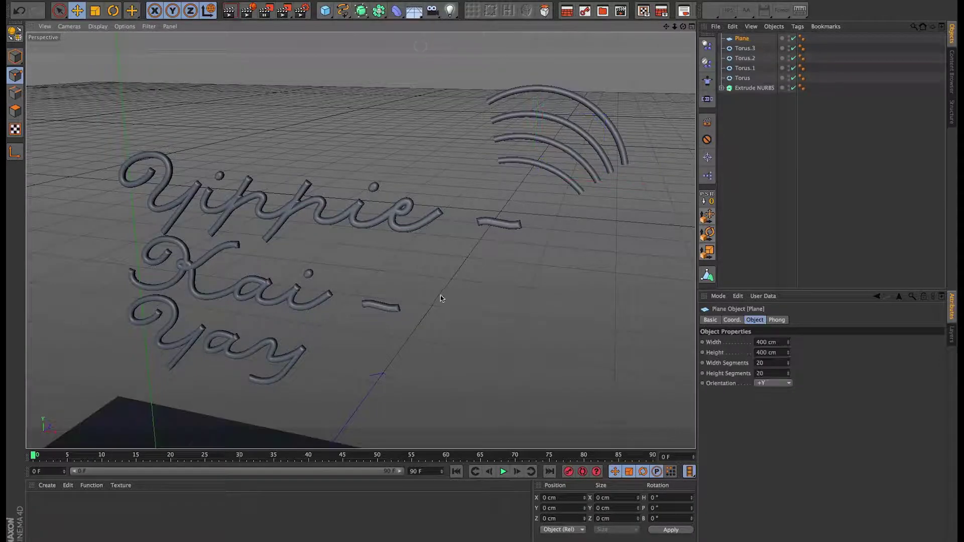
click(774, 384)
click(788, 439)
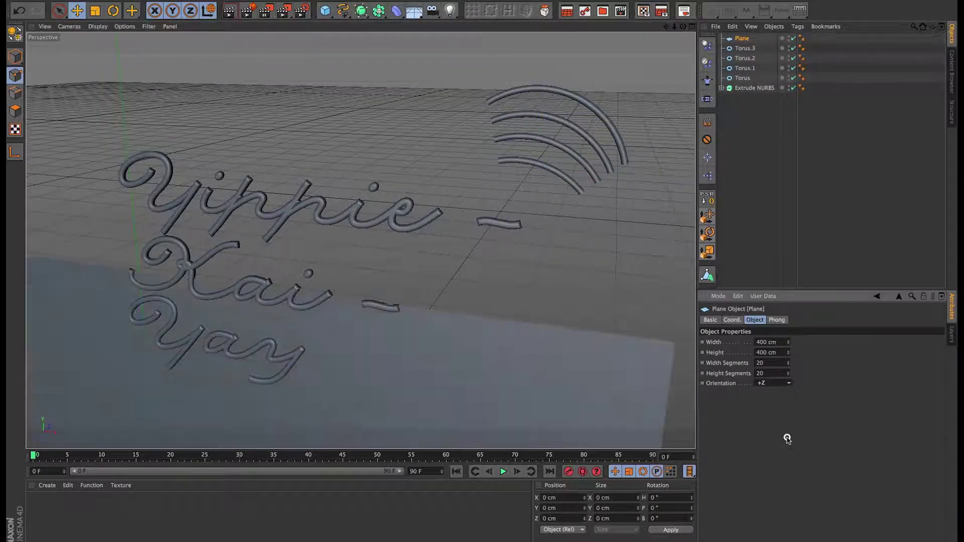
Raise the plane to cover the area around the lettering and arcs, and widen it to 565 cm.
alt+right_drag(326, 357, 141, 387)
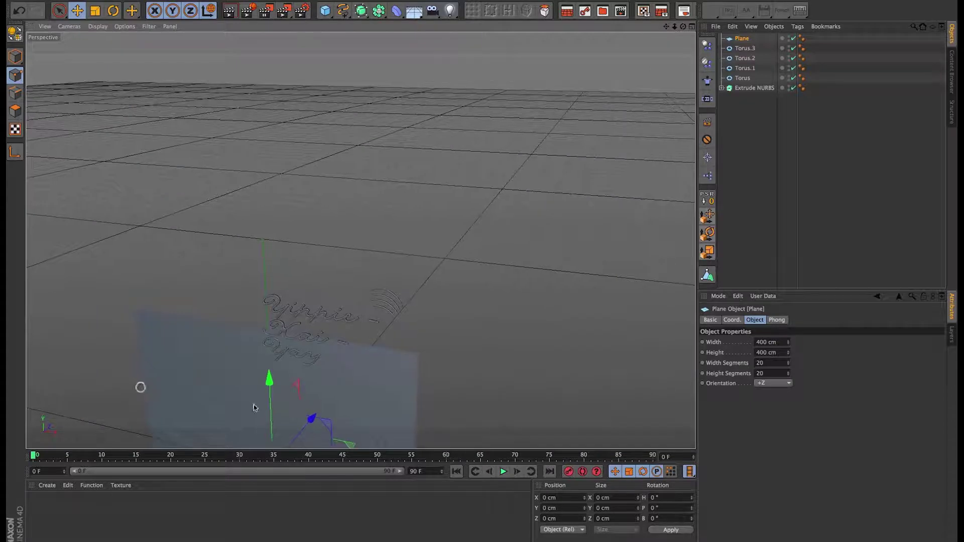
drag(330, 421, 380, 278)
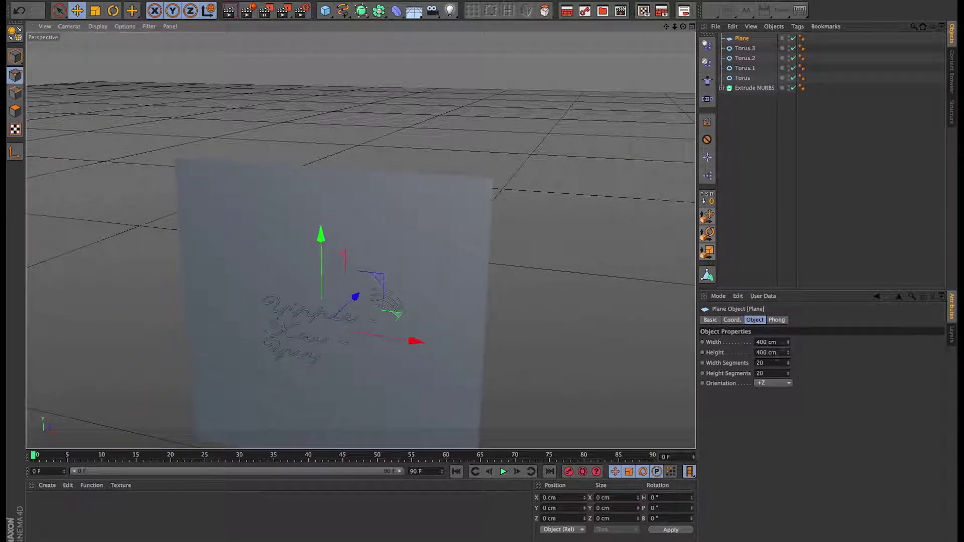
drag(788, 342, 841, 342)
Push the plane back along Z so it sits behind the lettering and arcs as a wall.
scroll(294, 318, up, 10)
alt+drag(579, 349, 429, 331)
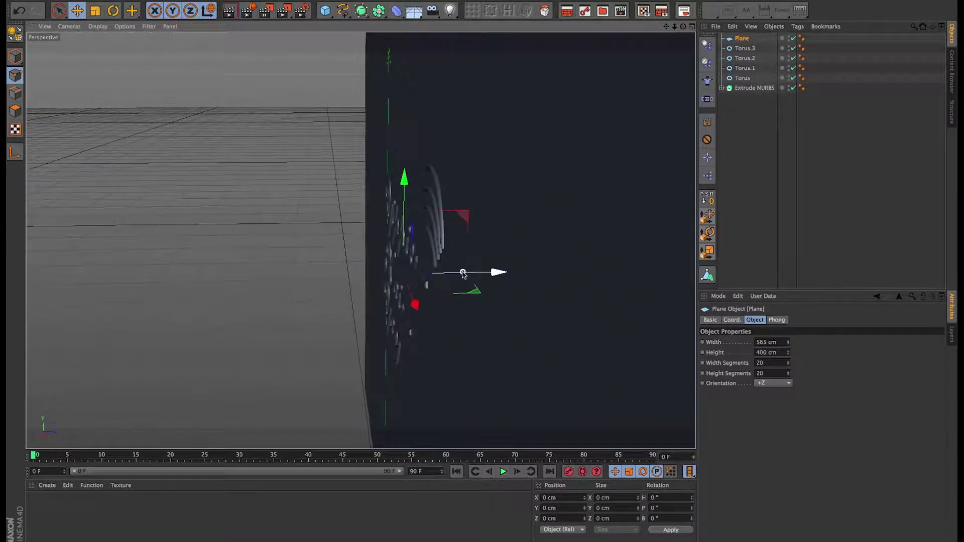
mouse_move(463, 272)
mouse_down()
mouse_move(416, 258)
mouse_move(572, 251)
mouse_move(503, 239)
mouse_up()
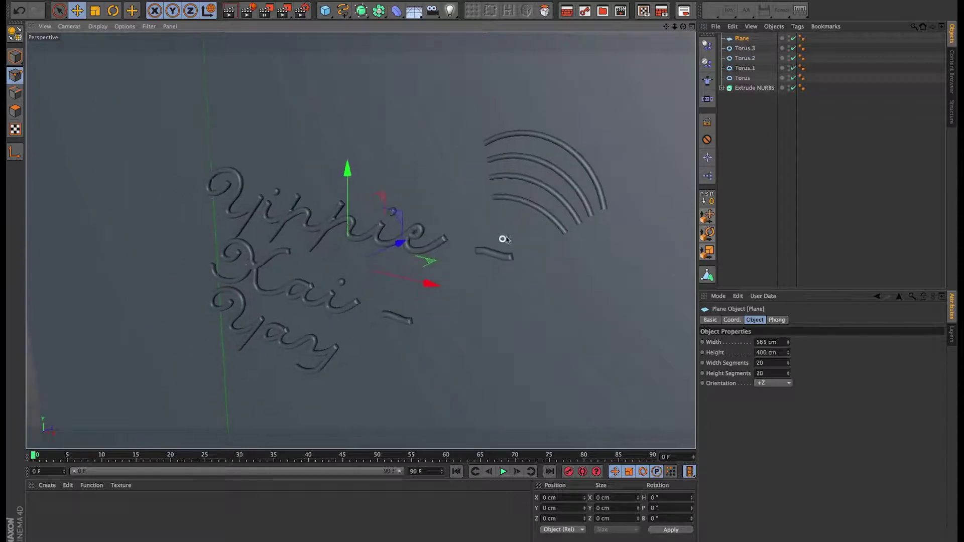
mouse_move(472, 267)
alt+mouse_down()
mouse_move(546, 215)
mouse_move(512, 244)
mouse_move(428, 127)
alt+mouse_up()
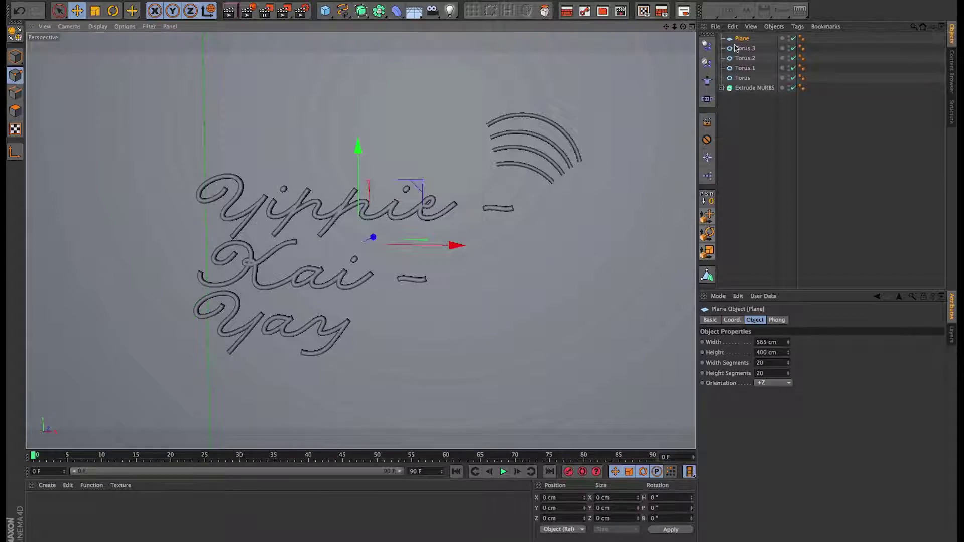
Group the four torus arcs under a null and name it Icon.
shift+click(745, 89)
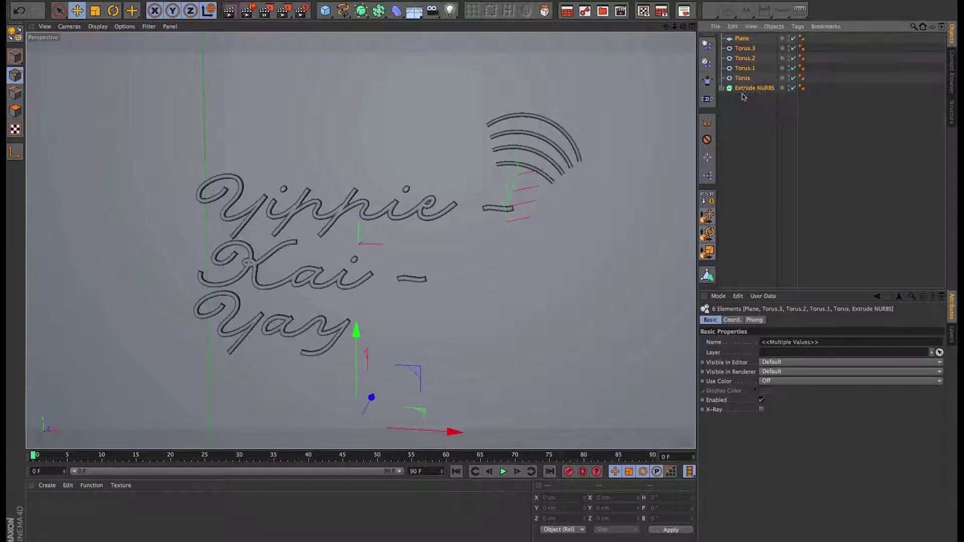
click(739, 103)
click(742, 79)
shift+click(746, 49)
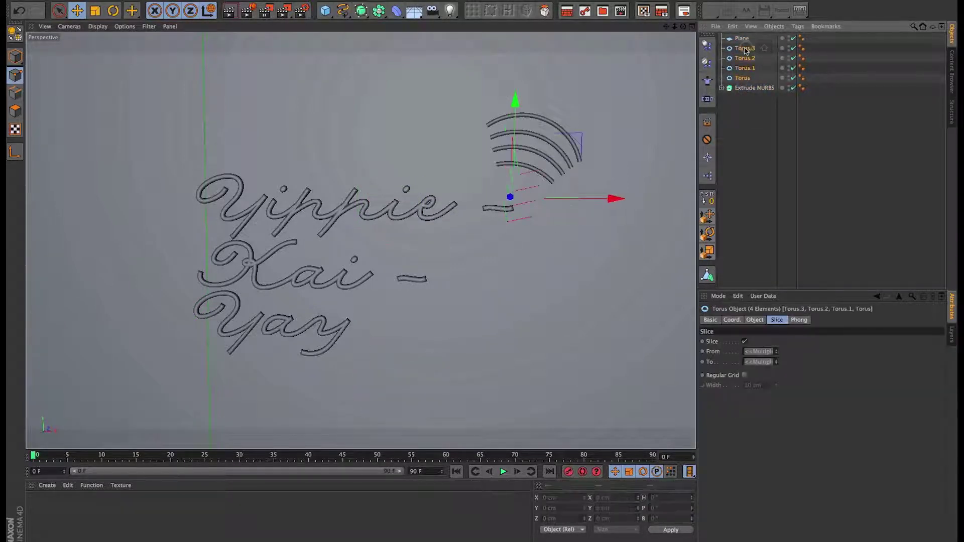
key(alt+g)
double_click(740, 48)
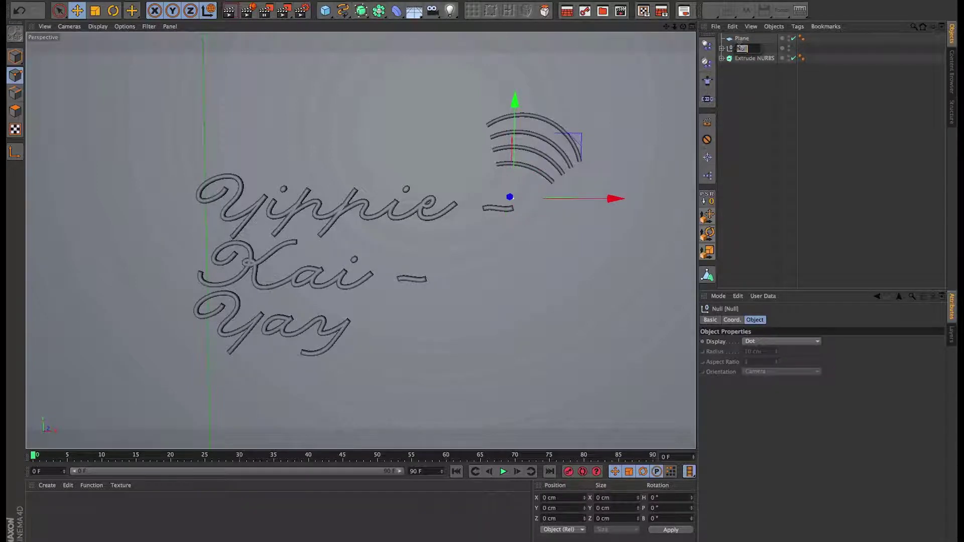
key(Return)
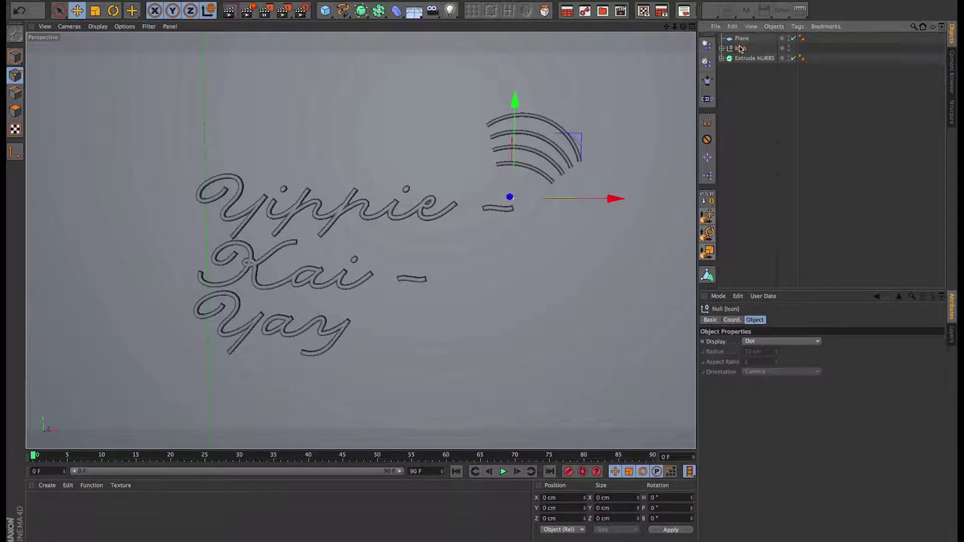
Group the Extrude NURBS lettering under its own null and name it Text.
click(747, 60)
key(alt+g)
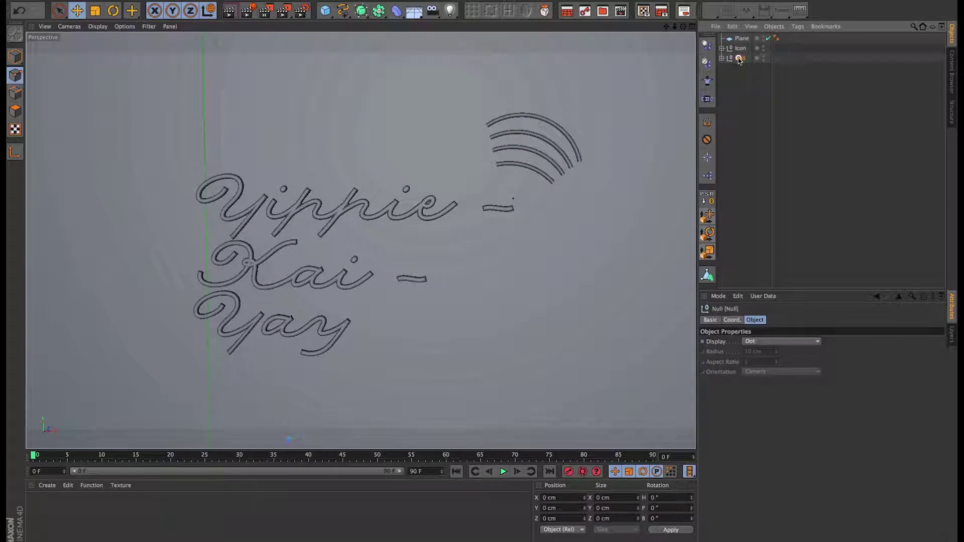
double_click(741, 59)
text(Text)
key(Return)
Group the Icon and Text nulls under a parent null named Light.
drag(743, 46, 743, 48)
key(alt+g)
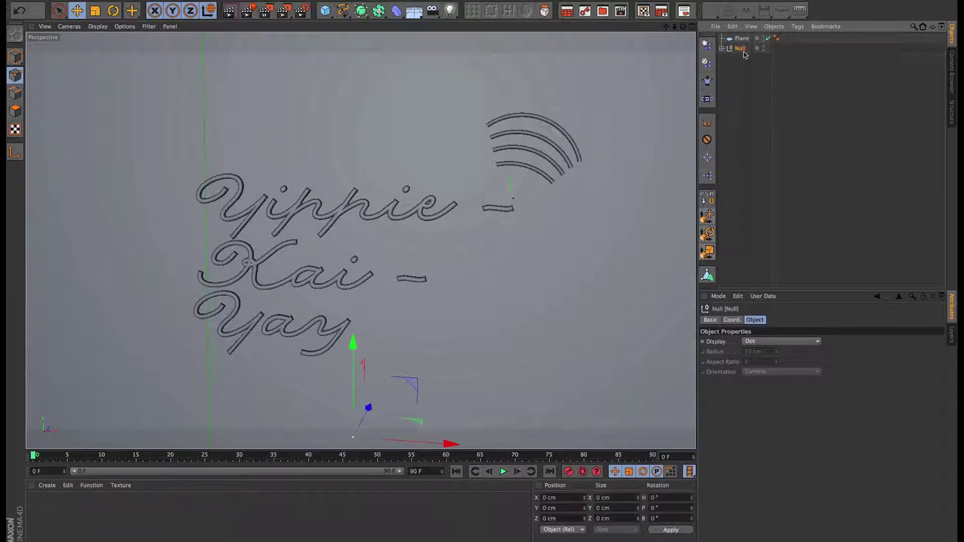
double_click(741, 48)
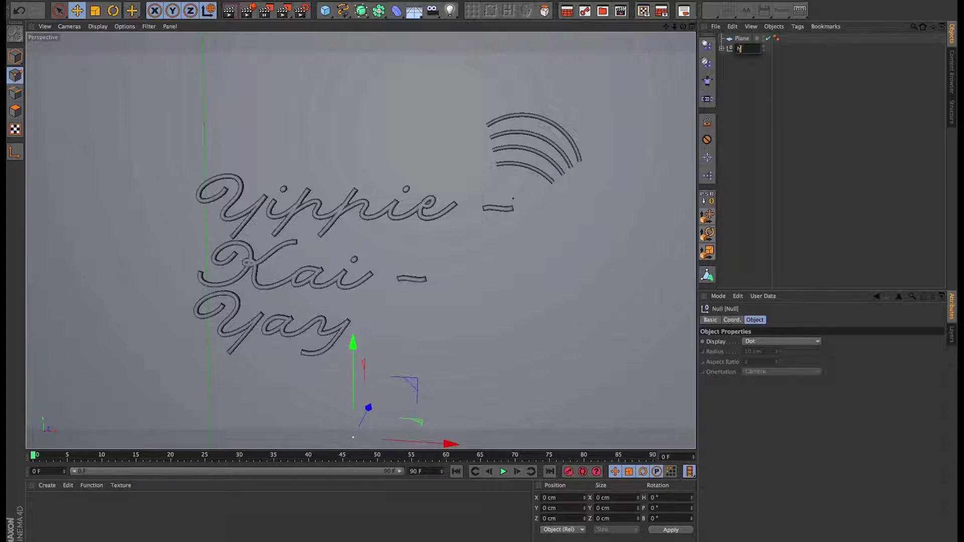
text(Light)
key(Return)
Rename the plane as Wall, widen the object name column and clear the selection.
double_click(746, 39)
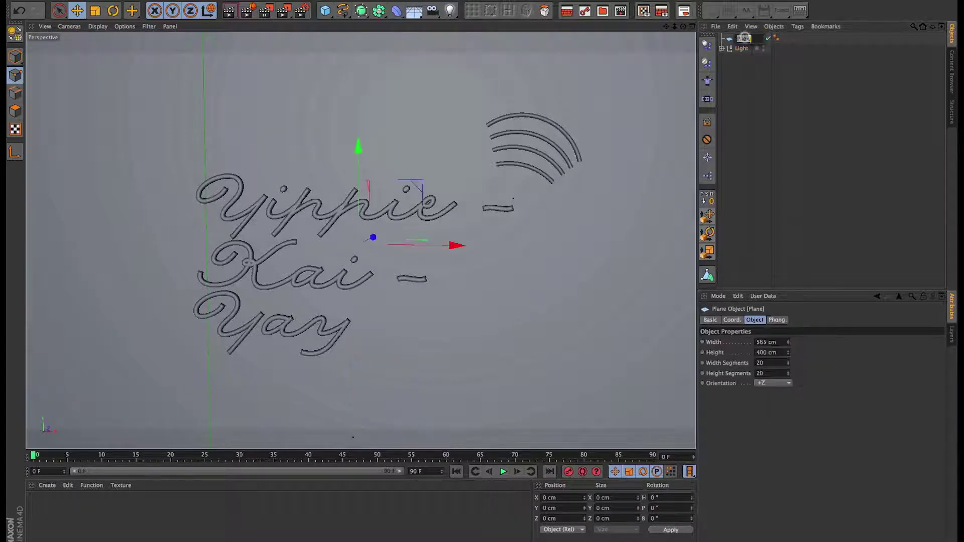
text(Wall)
key(Return)
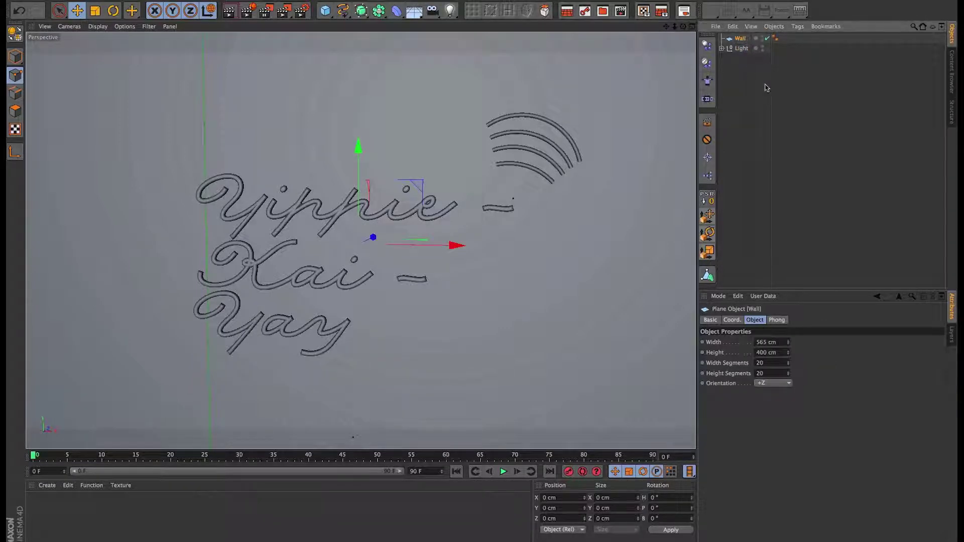
drag(770, 107, 804, 101)
click(752, 98)
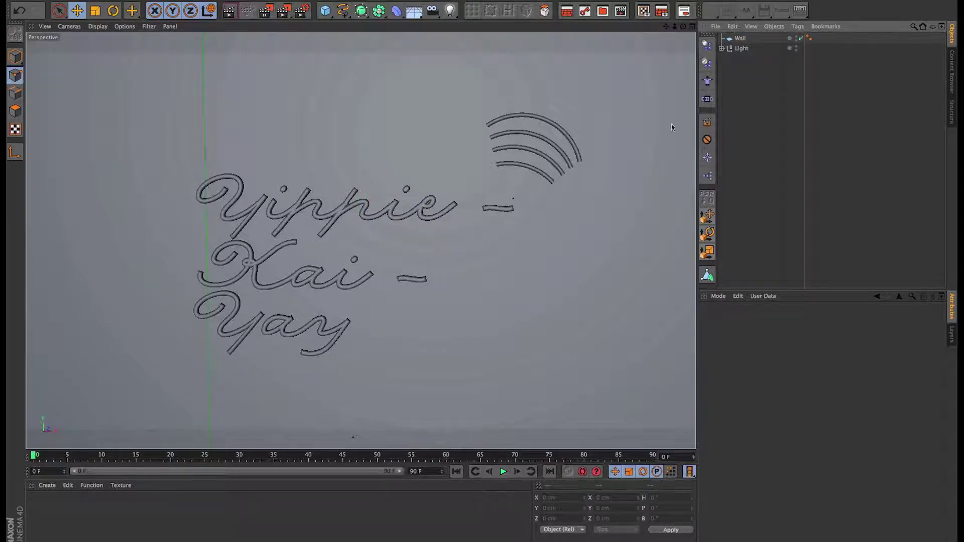
Add a cube primitive and move it up to the lettering in front of the wall.
click(325, 10)
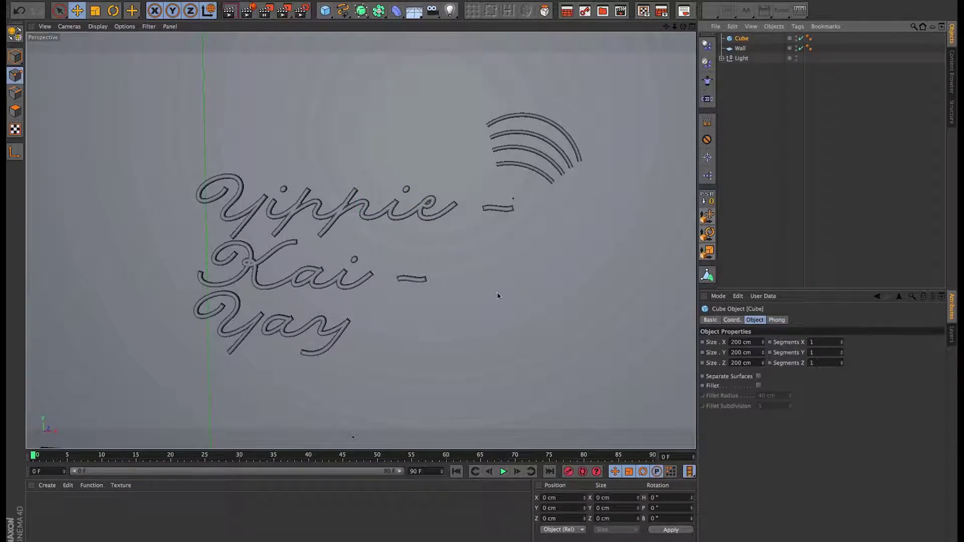
alt+drag(499, 297, 461, 309)
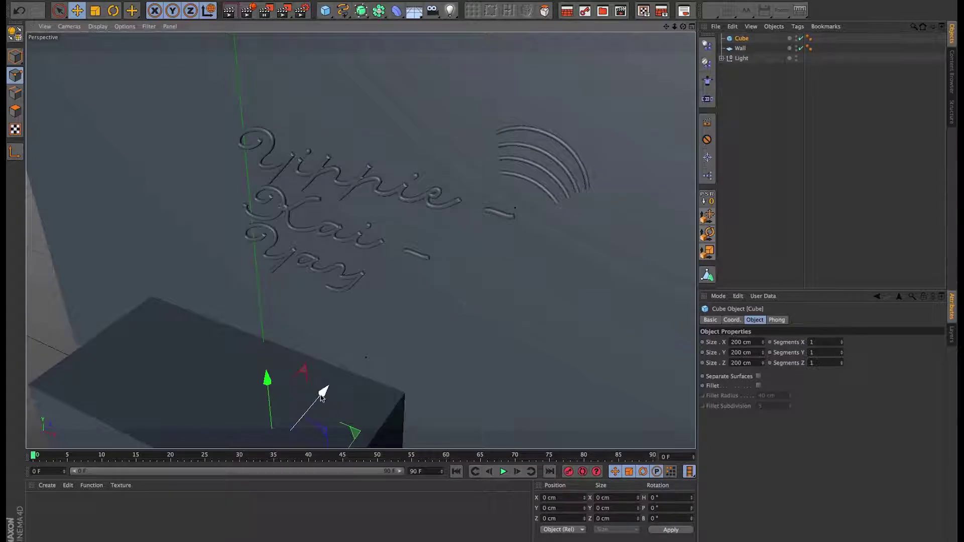
drag(323, 389, 542, 85)
alt+drag(491, 209, 525, 174)
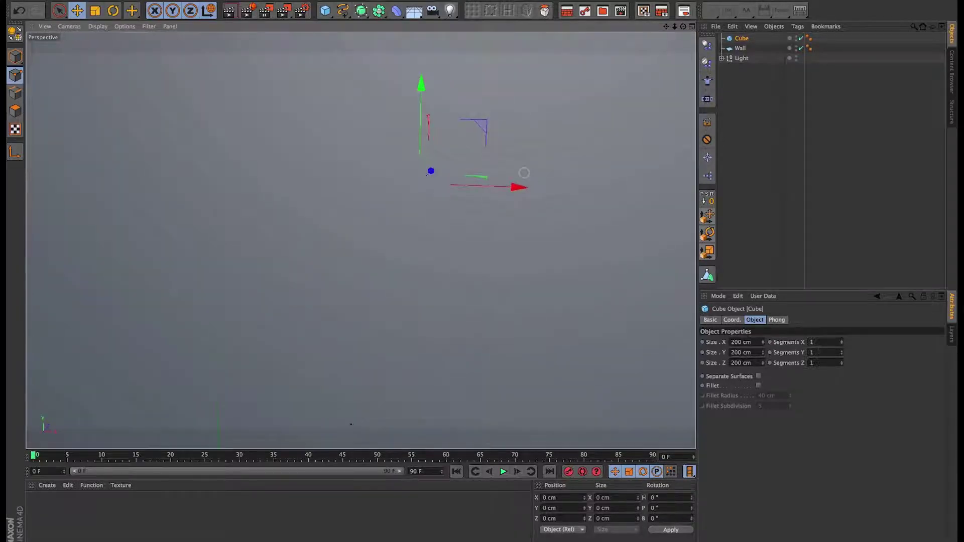
Resize the cube into a thin bar measuring 207 cm in X, 1 cm in Y and 3 cm in Z.
drag(764, 343, 765, 364)
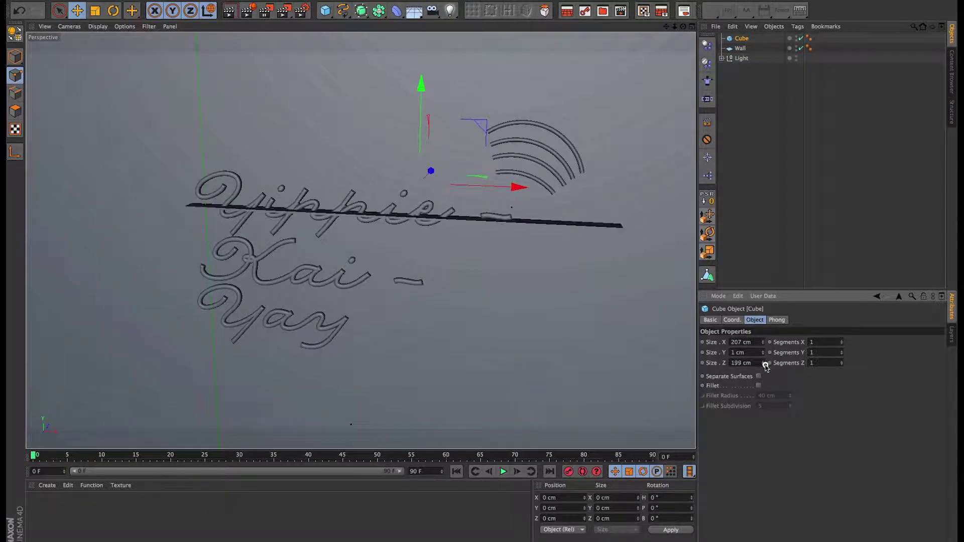
alt+drag(442, 211, 482, 250)
alt+drag(680, 217, 421, 231)
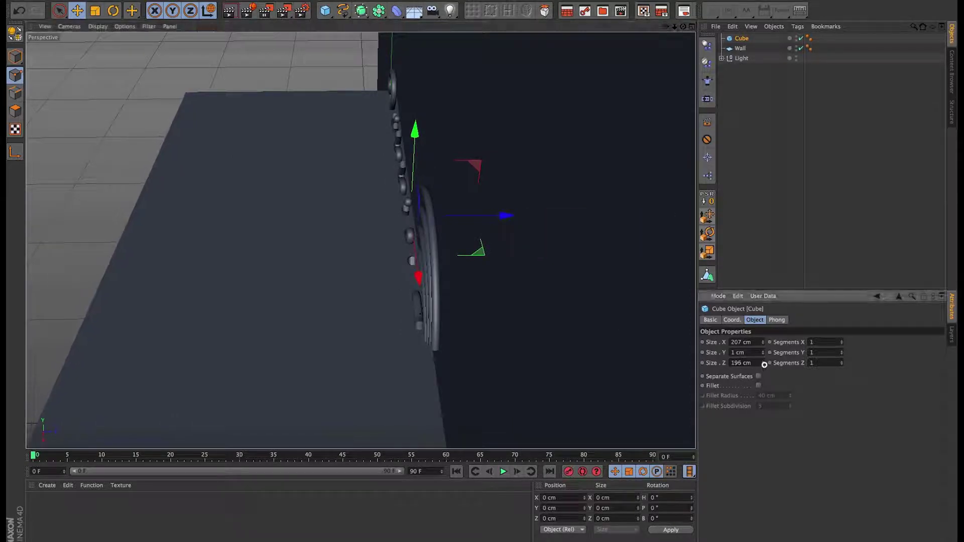
drag(764, 362, 763, 364)
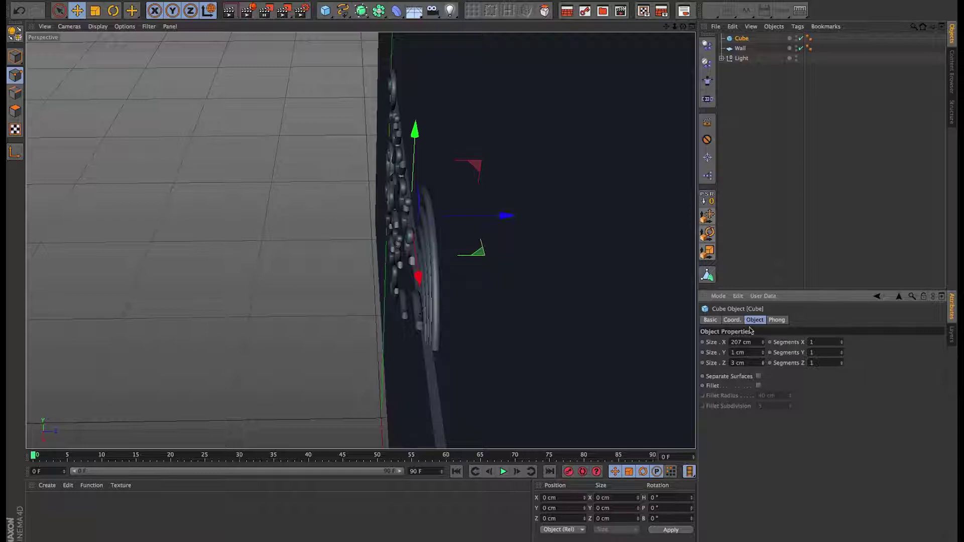
Enable the bar's fillet with a 0.25 cm radius and 1 subdivision.
click(759, 385)
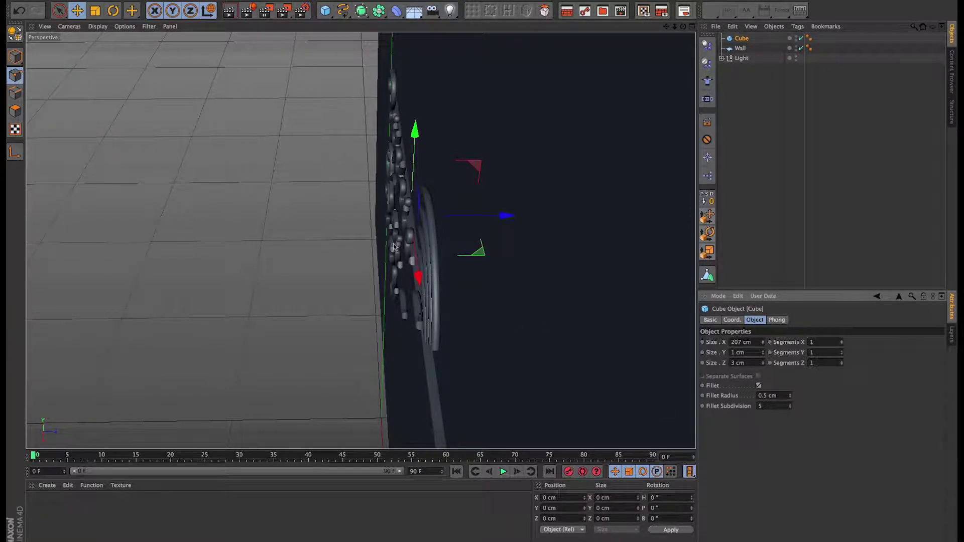
alt+right_drag(398, 244, 585, 235)
alt+drag(584, 235, 622, 176)
click(784, 395)
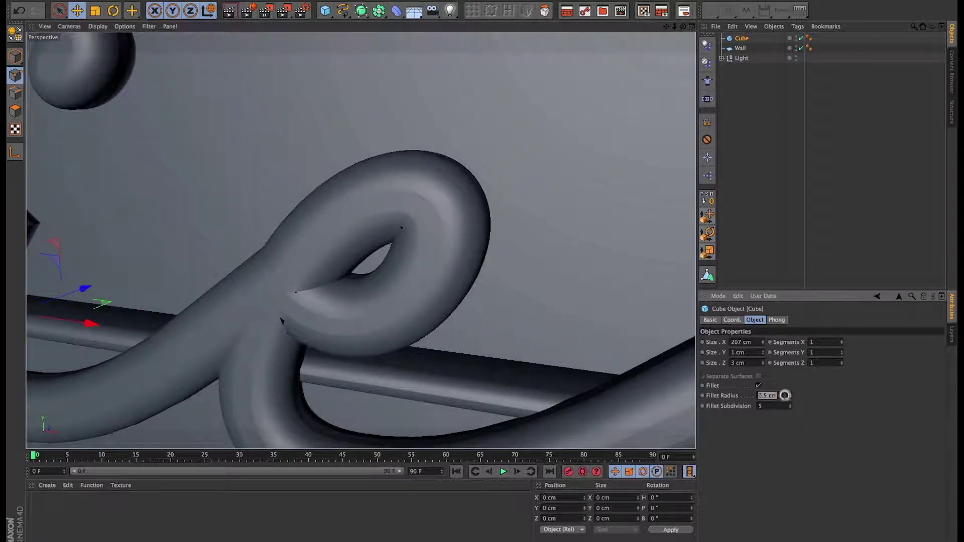
text(0.25)
key(Tab)
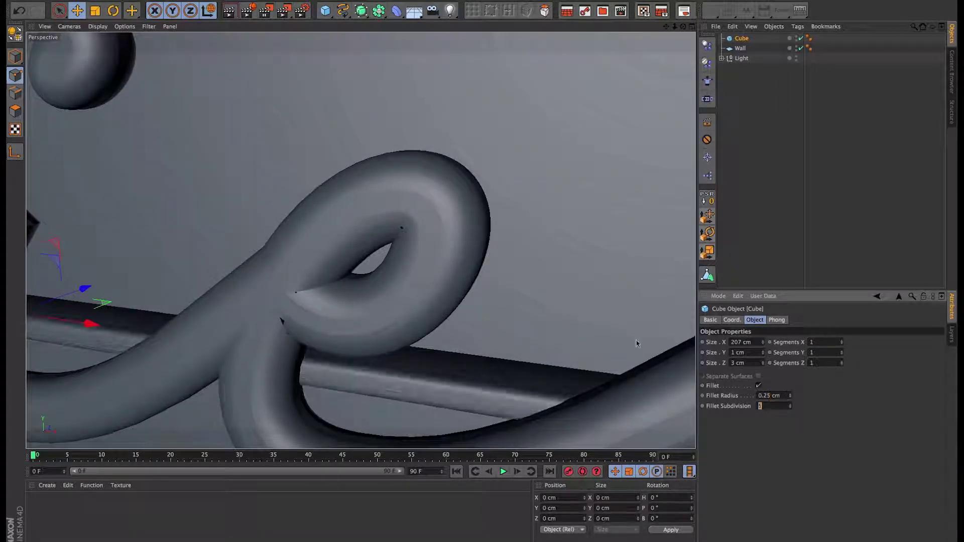
text(1)
key(Return)
Shorten the bar to 98 cm in X and centre it horizontally behind the word Yippie.
alt+drag(319, 248, 553, 219)
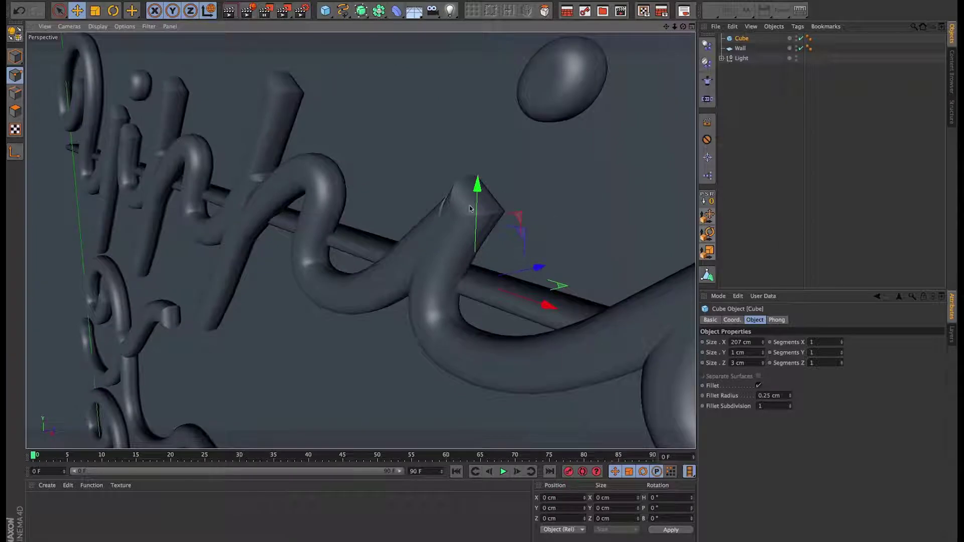
drag(470, 209, 574, 235)
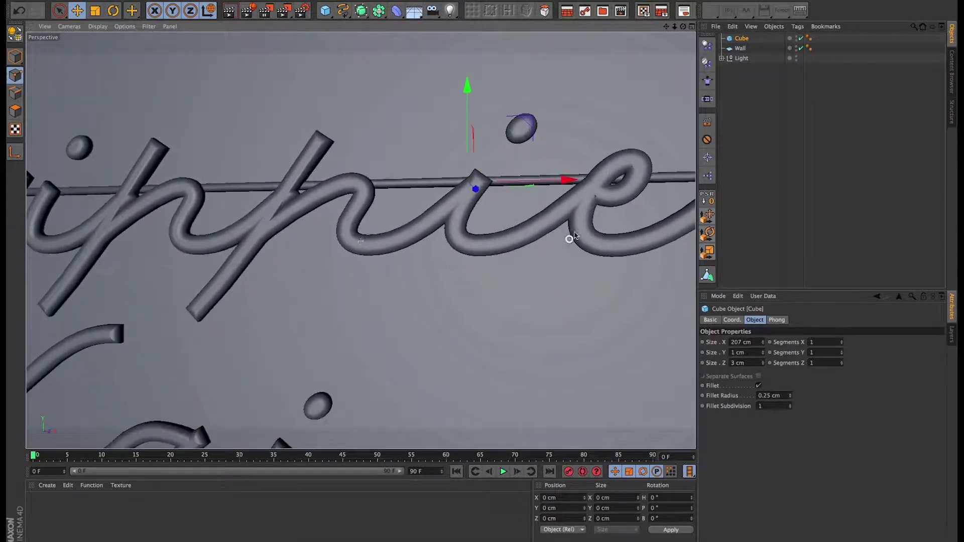
alt+right_drag(575, 235, 487, 236)
alt+middle_drag(487, 236, 374, 237)
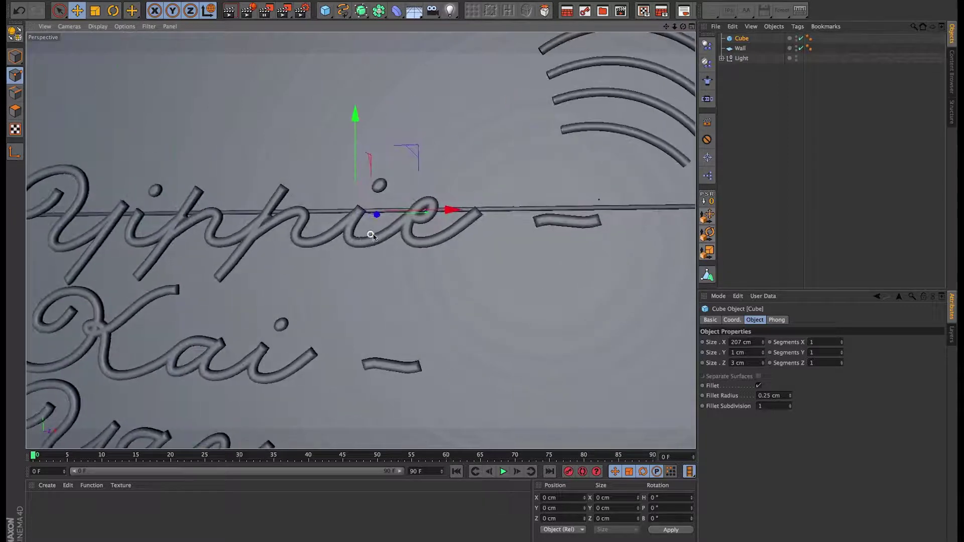
alt+middle_drag(437, 238, 550, 226)
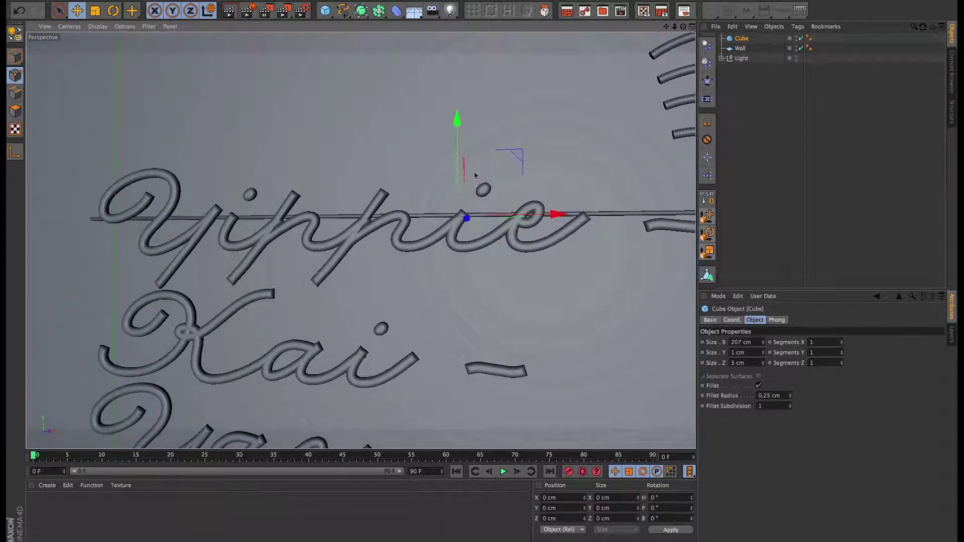
drag(763, 344, 718, 348)
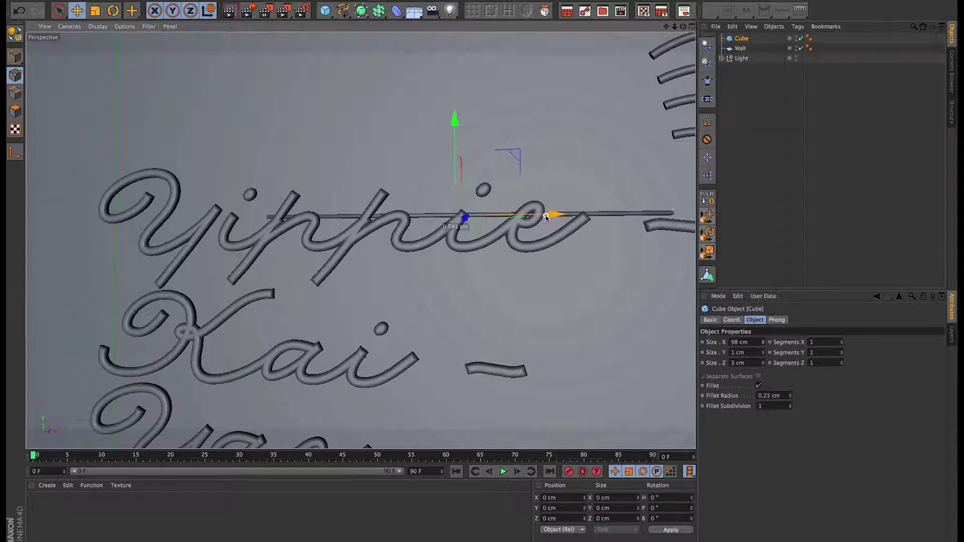
drag(574, 208, 420, 229)
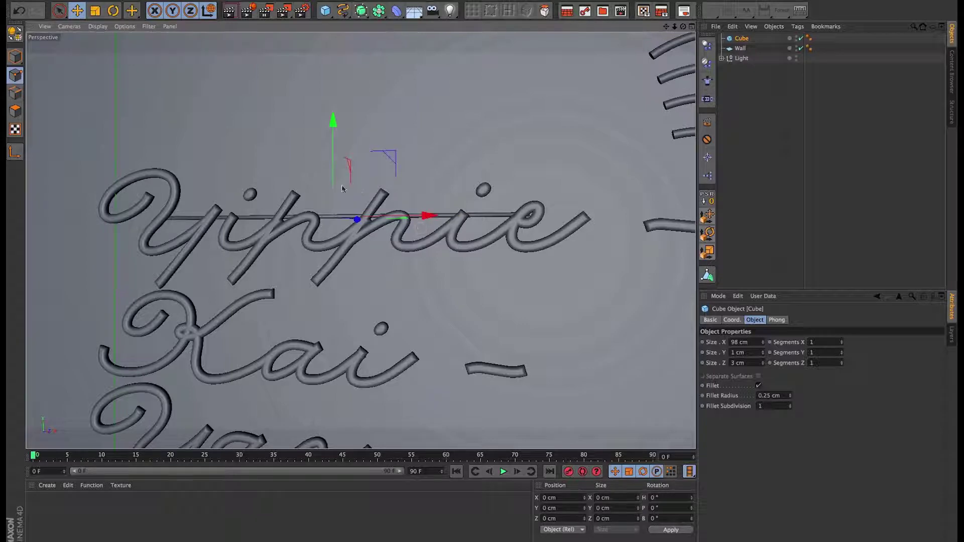
Duplicate the bar a little lower to form a second parallel support behind Yippie.
drag(335, 171, 335, 171)
alt+right_drag(393, 237, 379, 251)
alt+drag(379, 251, 338, 155)
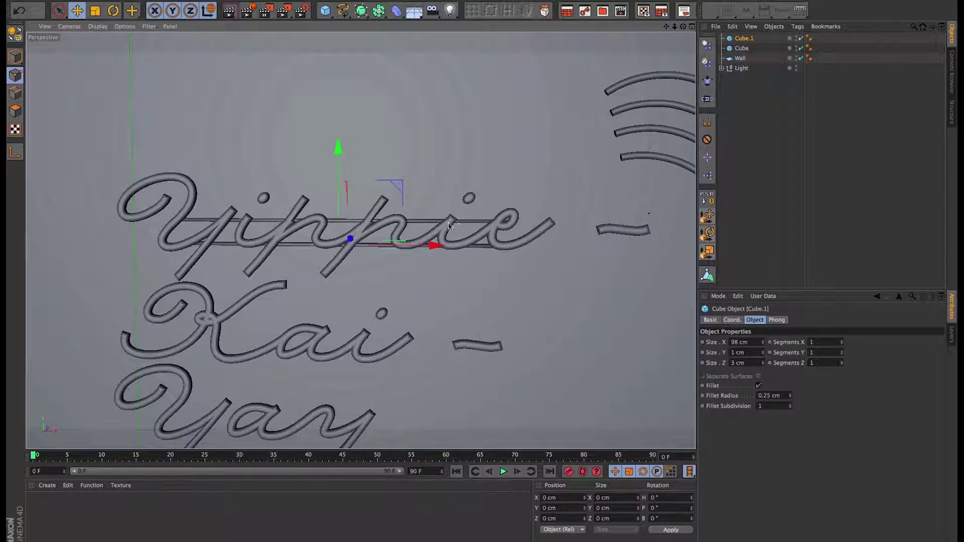
Copy the bar down behind the word Kai, set its X size to 63 cm and align it with the letters.
alt+middle_drag(428, 302, 478, 232)
super+drag(447, 115, 407, 205)
drag(763, 343, 765, 343)
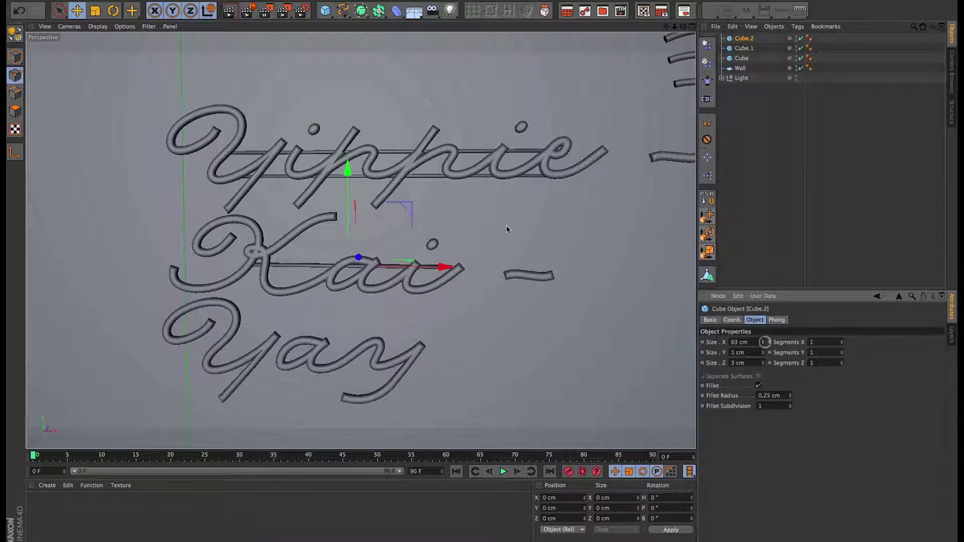
drag(440, 269, 444, 269)
drag(446, 268, 445, 268)
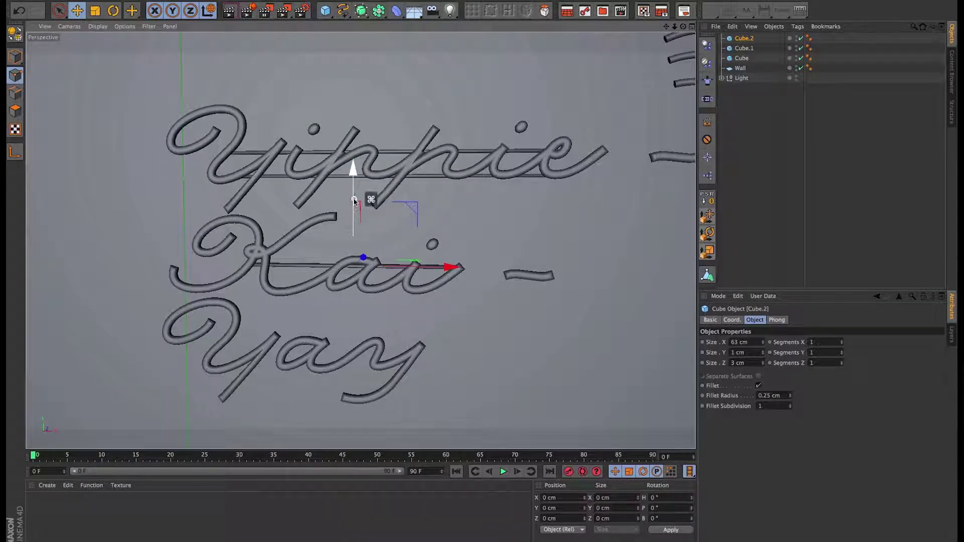
Duplicate the 63 cm bar to add a second support behind Kai and two supports behind Yay.
super+drag(354, 199, 354, 217)
drag(446, 284, 423, 287)
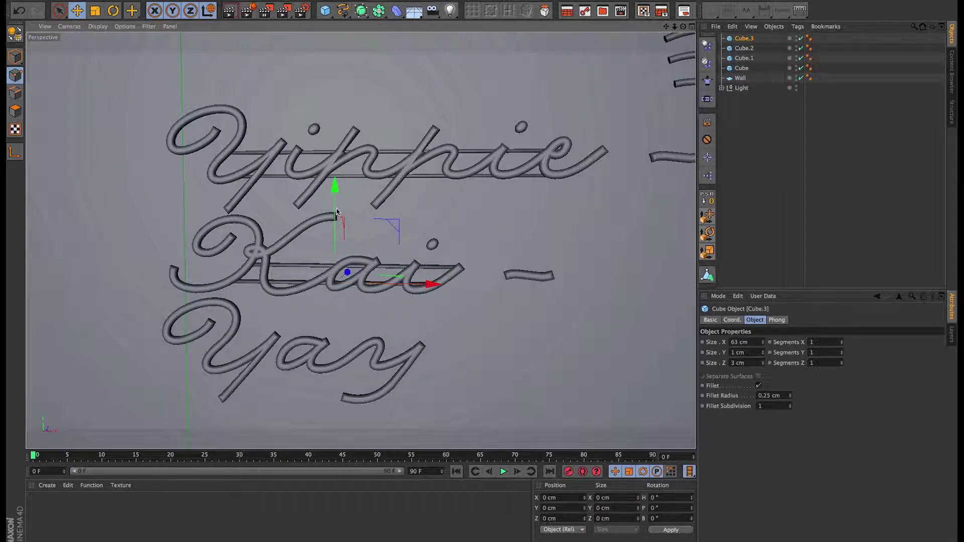
super+drag(396, 232, 366, 303)
drag(497, 279, 465, 281)
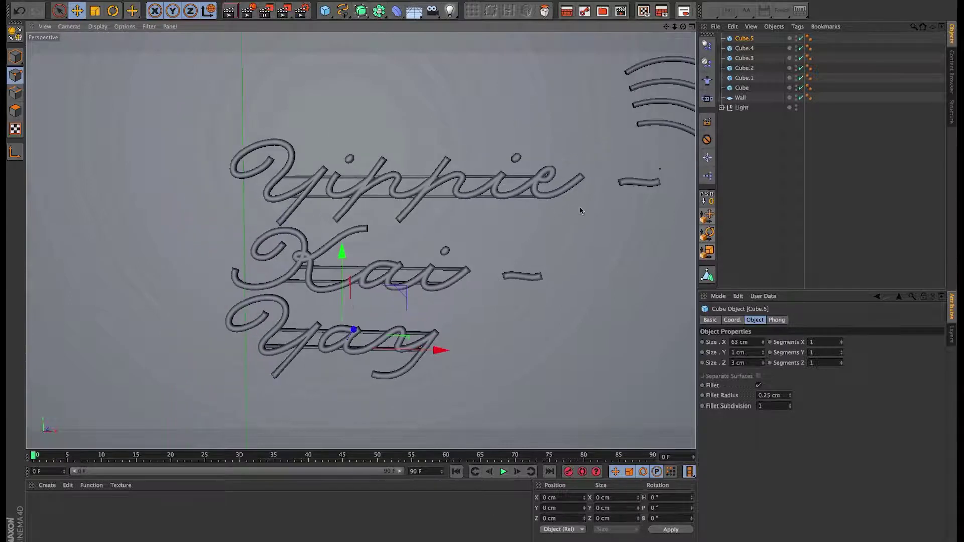
Copy a Yay support bar up to the torus arcs and rotate it upright.
drag(581, 209, 450, 241)
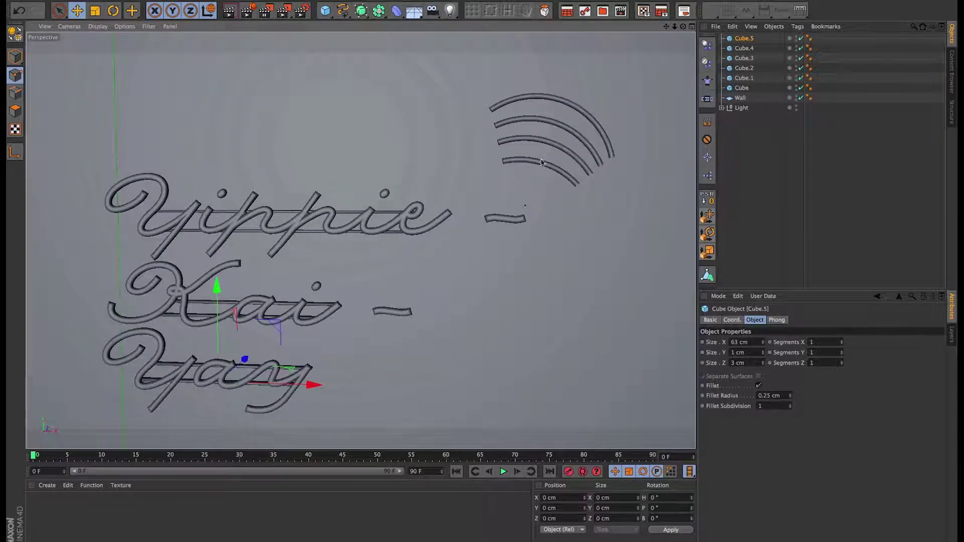
super+drag(278, 329, 614, 97)
key(r)
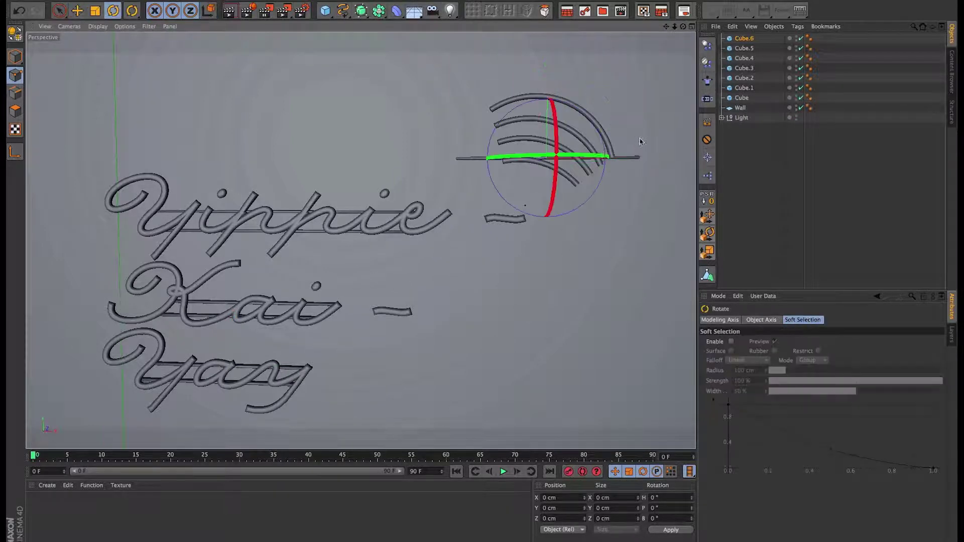
drag(603, 141, 533, 91)
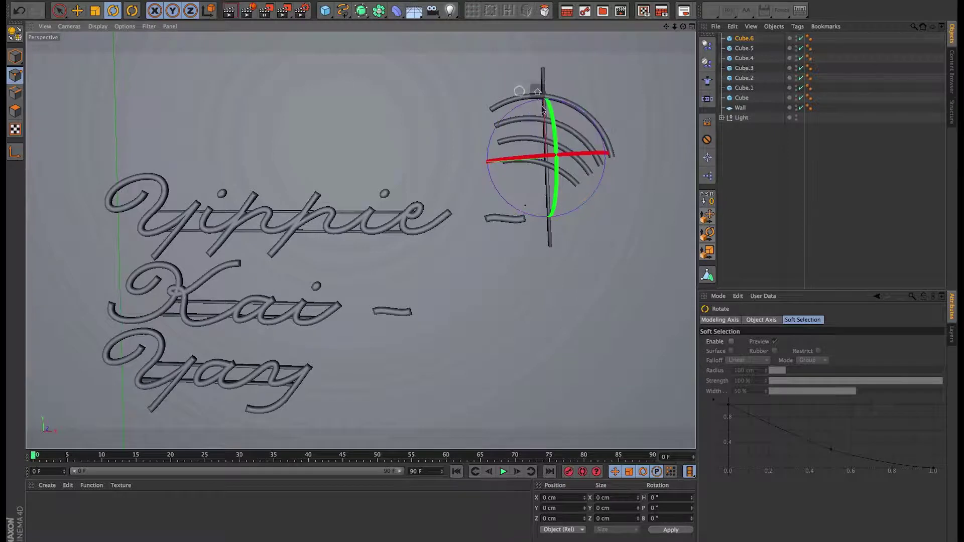
alt+right_drag(544, 158, 596, 155)
alt+middle_drag(596, 155, 514, 244)
key(e)
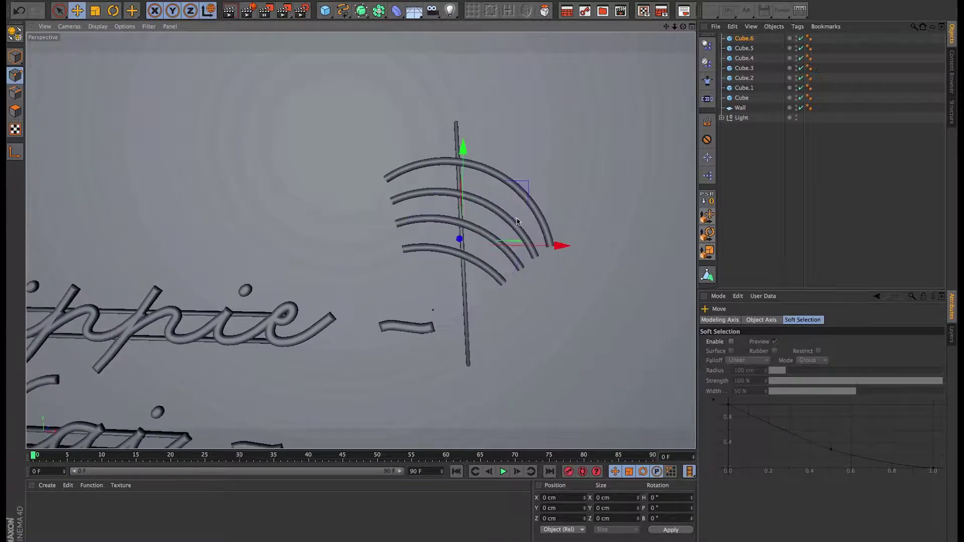
Move the upright bar to the left ends of the arcs, tilt it along them and set its X size to 22 cm.
drag(526, 186, 458, 166)
key(r)
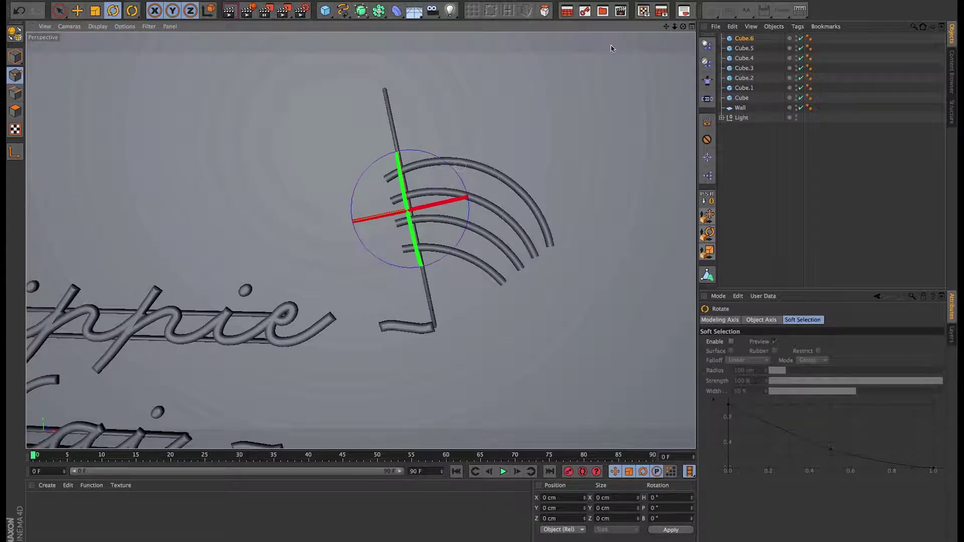
click(737, 39)
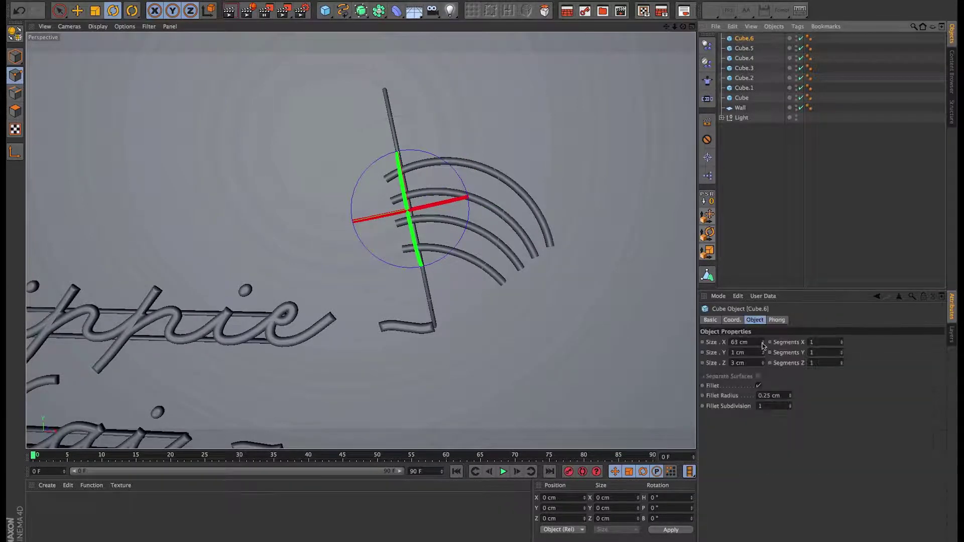
drag(763, 345, 764, 343)
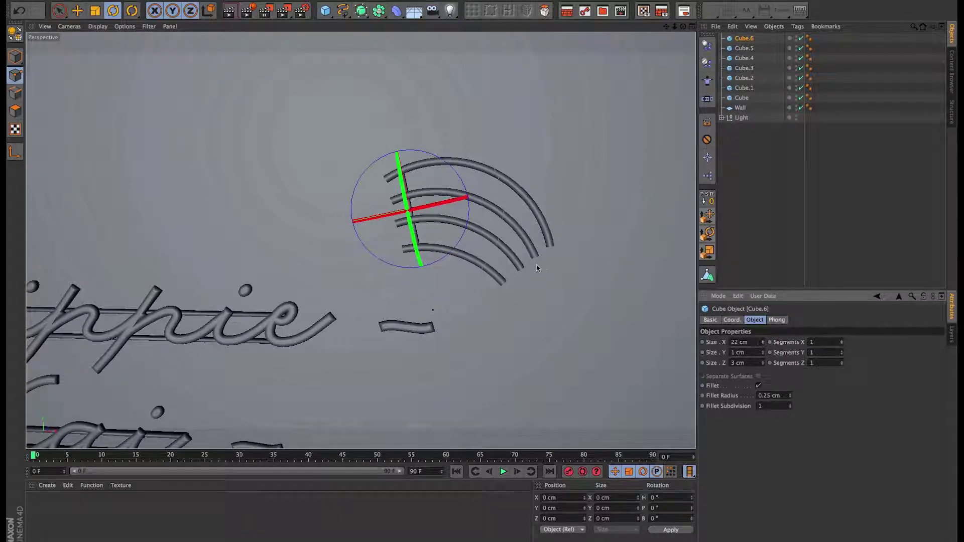
Duplicate the 22 cm bar at the right ends of the arcs and rotate it diagonally across them.
key(e)
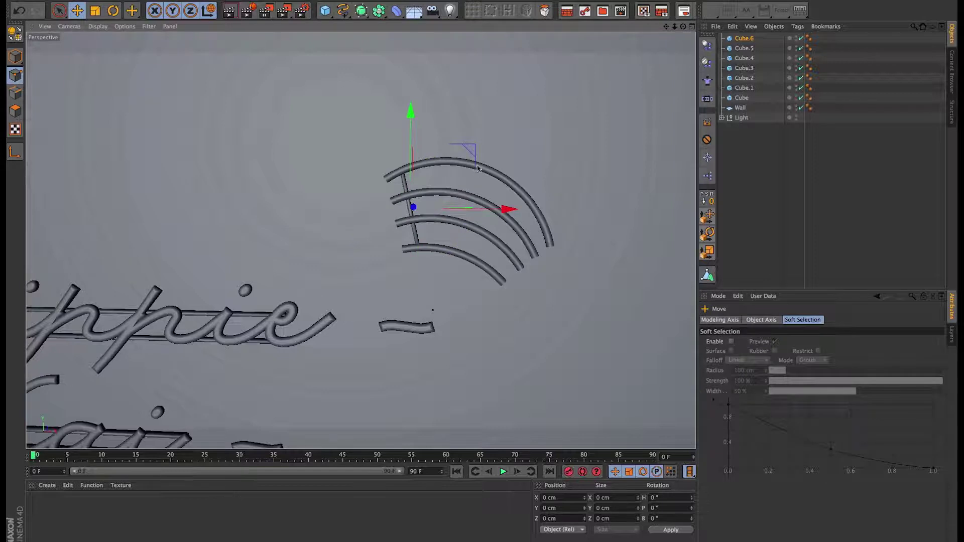
drag(478, 169, 613, 273)
key(r)
key(e)
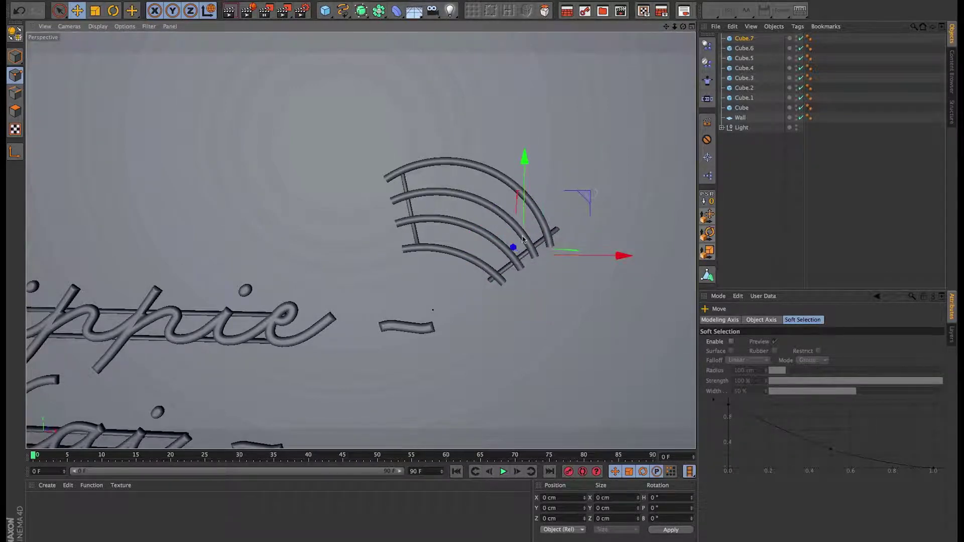
Set the diagonal bar's X size to 17 cm and nudge it into place across the arc ends.
middle_drag(522, 240, 324, 191)
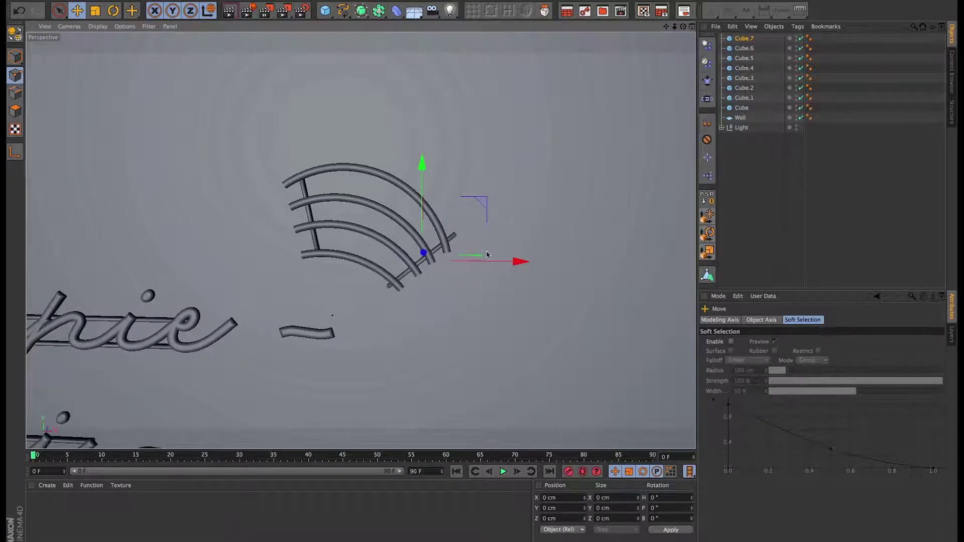
click(744, 38)
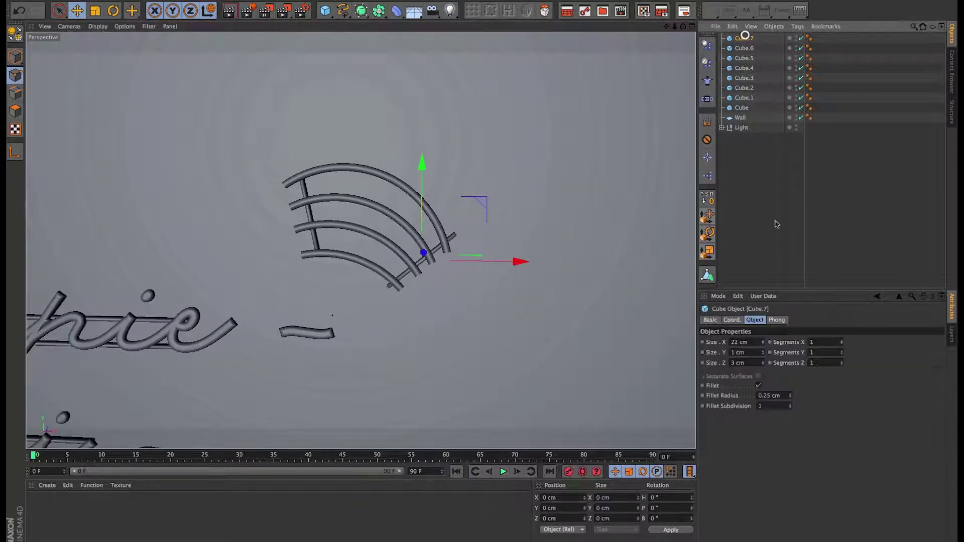
drag(763, 343, 764, 343)
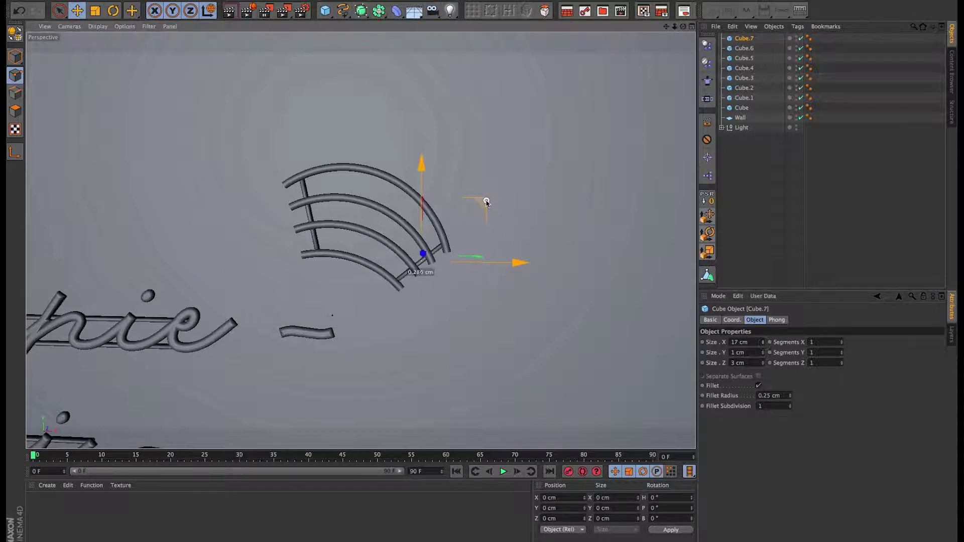
alt+middle_drag(371, 232, 527, 217)
alt+right_drag(527, 218, 435, 258)
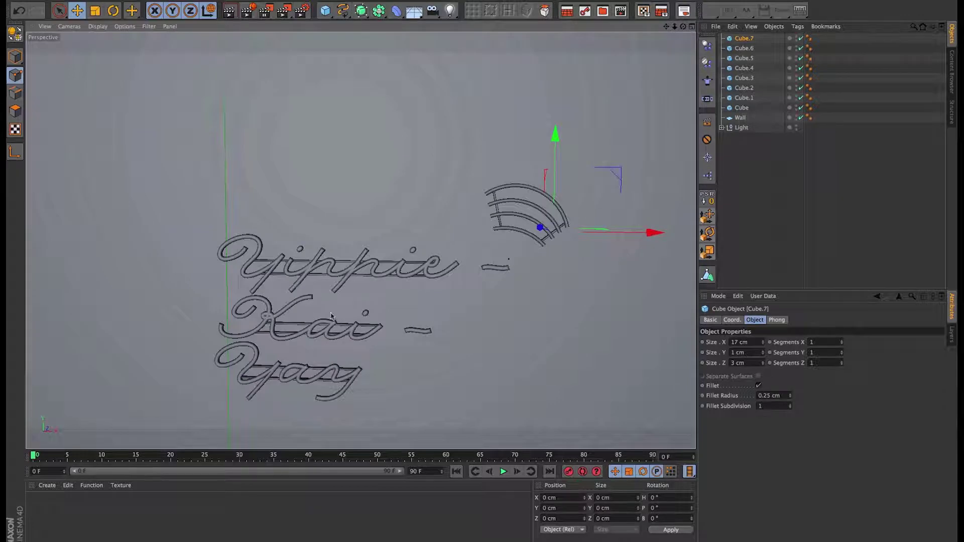
Group all the support bar cubes into a null named Mount and place it between Wall and Light.
shift+click(741, 107)
key(alt+g)
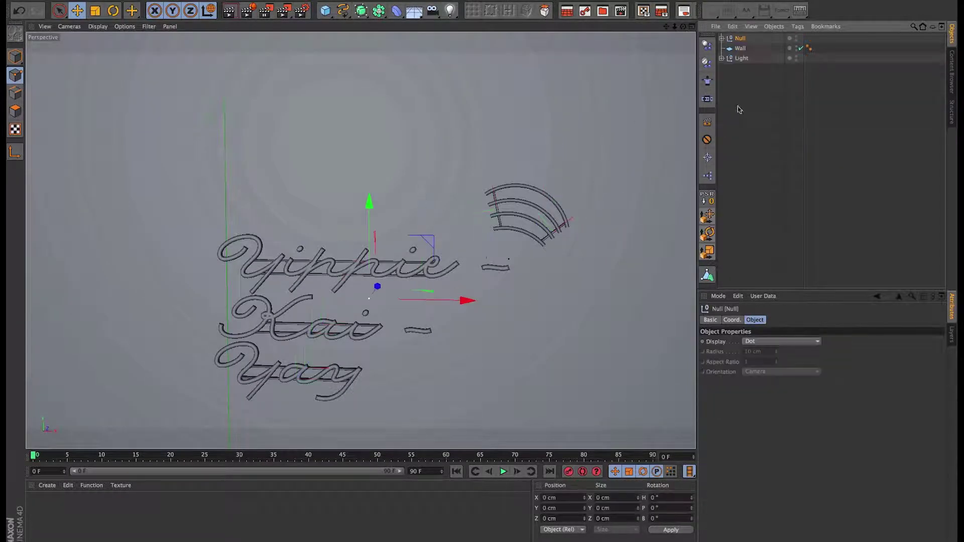
double_click(739, 41)
text(N)
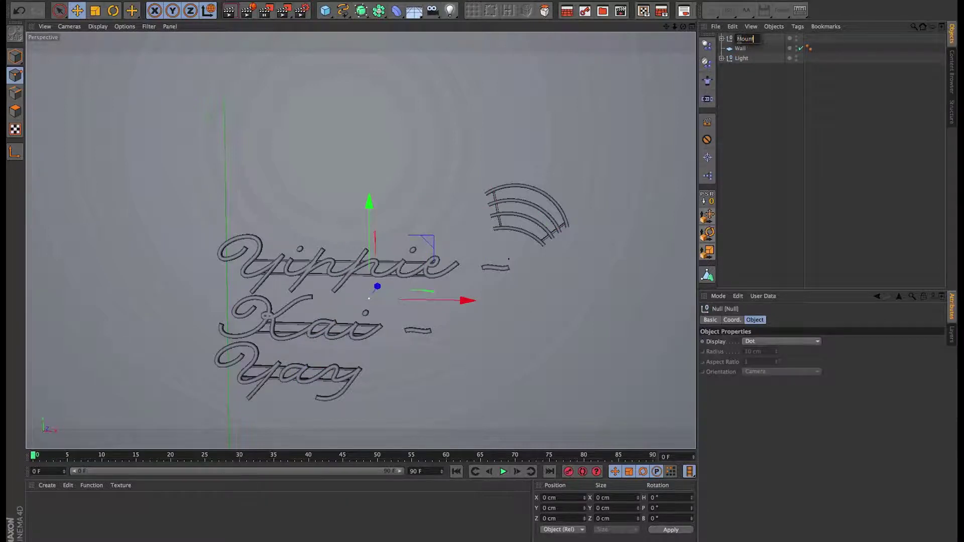
key(Return)
drag(741, 41, 743, 53)
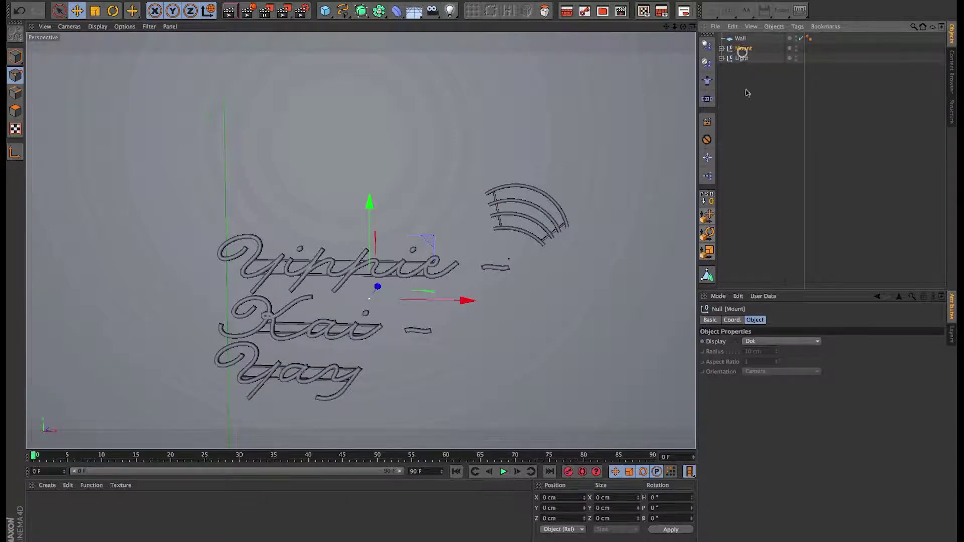
click(742, 156)
Create a material with a dark grey color of RGB 54, 54, 54 and assign it to the Mount group.
scroll(492, 294, down, 3)
scroll(497, 296, up, 4)
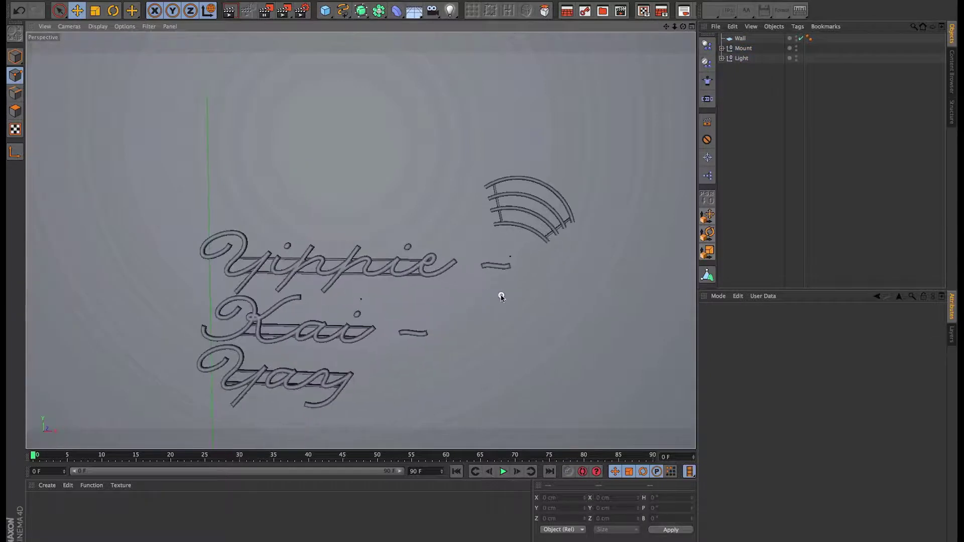
alt+middle_drag(501, 296, 490, 228)
alt+right_drag(428, 241, 453, 234)
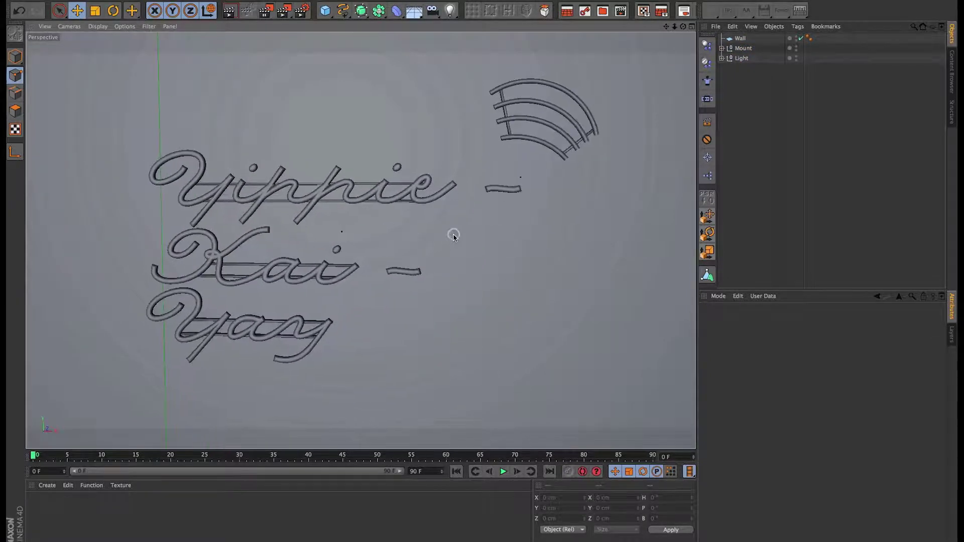
double_click(209, 535)
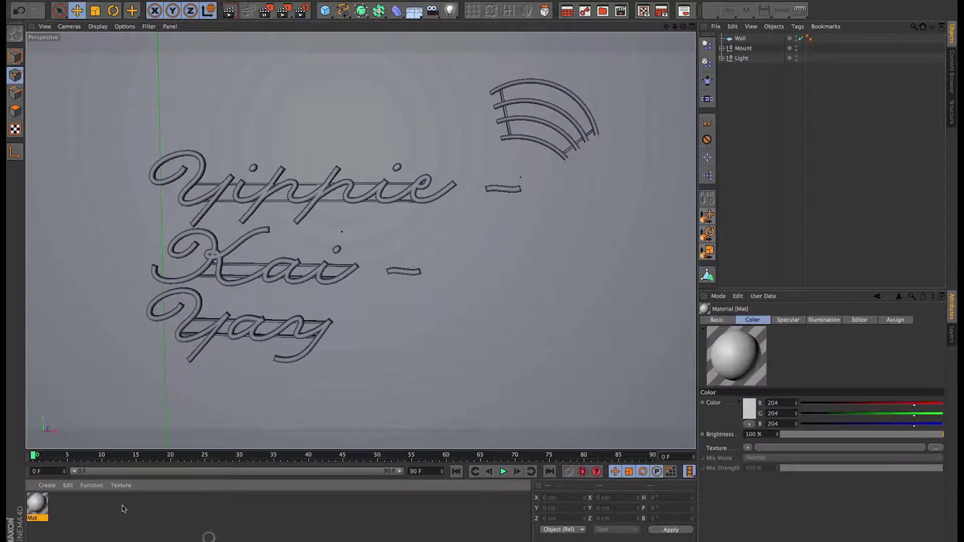
double_click(37, 503)
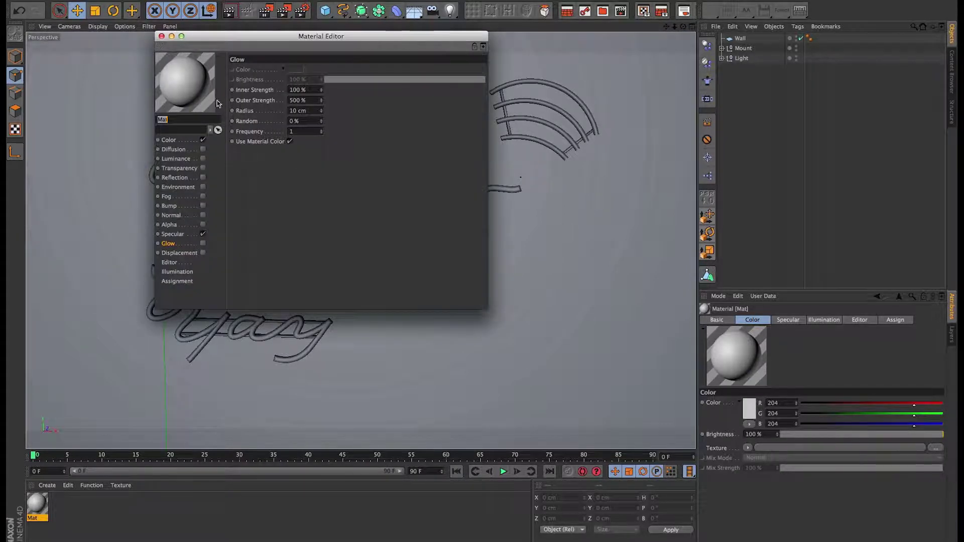
click(185, 139)
click(279, 75)
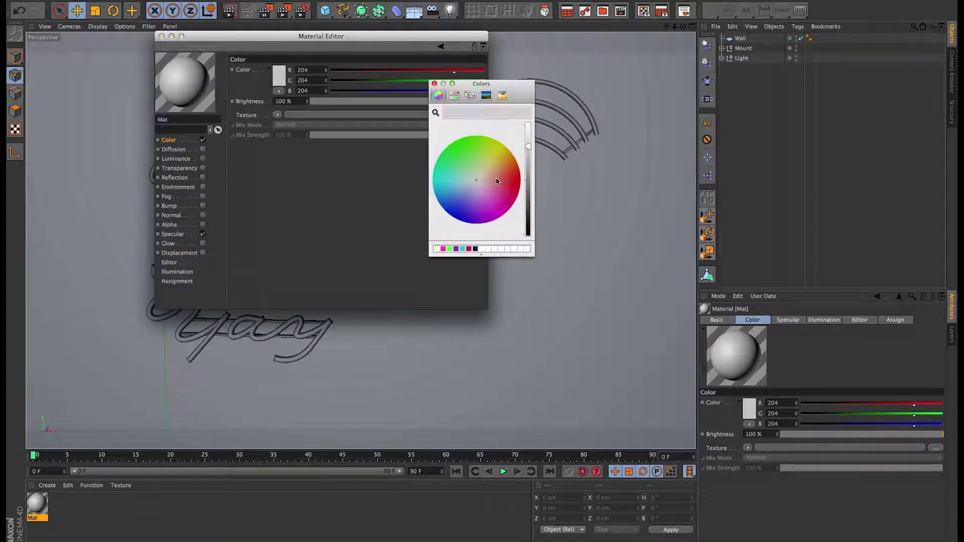
drag(528, 146, 528, 211)
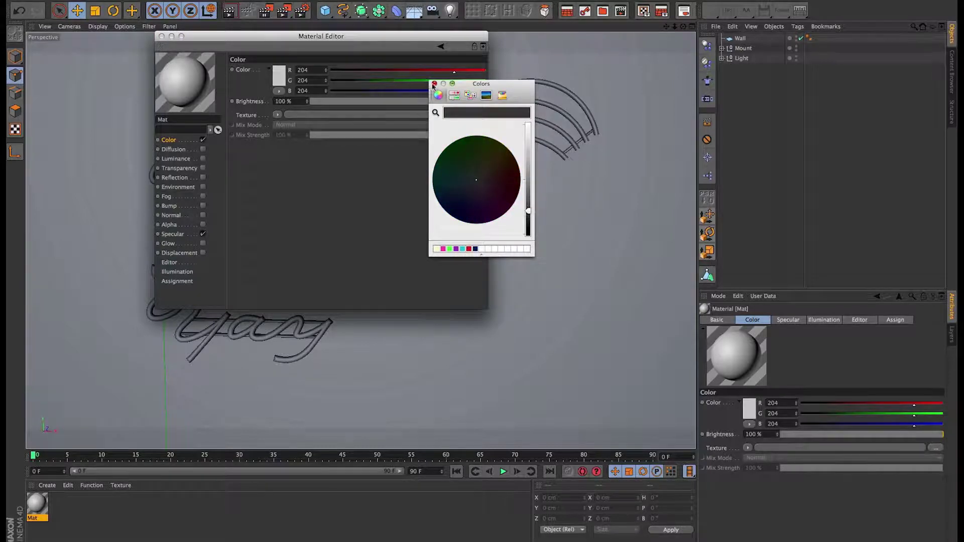
click(434, 84)
click(161, 36)
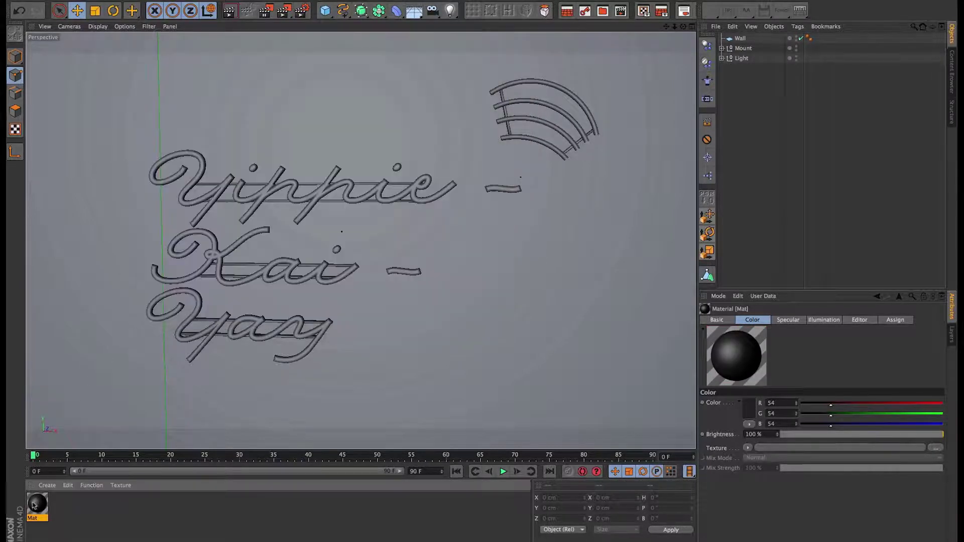
drag(34, 505, 743, 48)
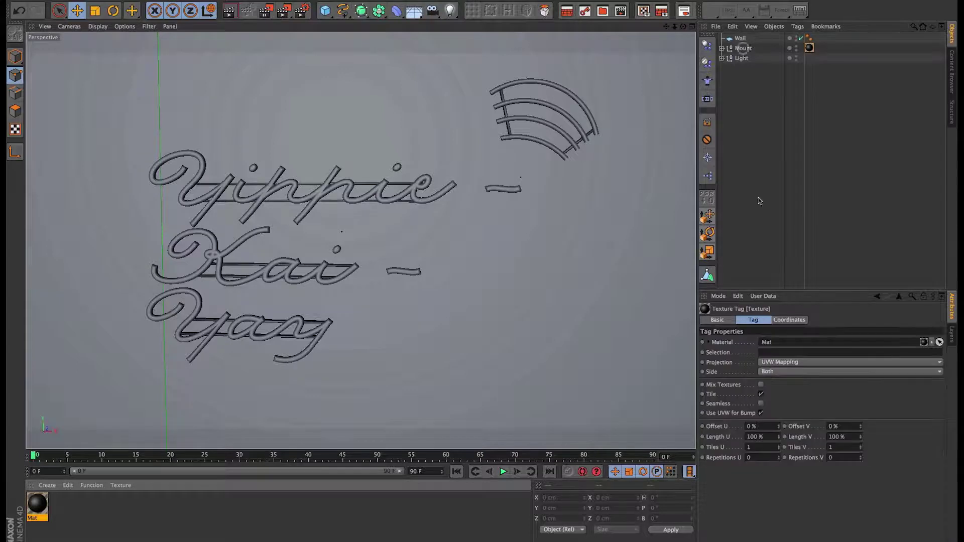
Create a second material, place it after the dark one, enable its Luminance channel and disable Color.
double_click(71, 509)
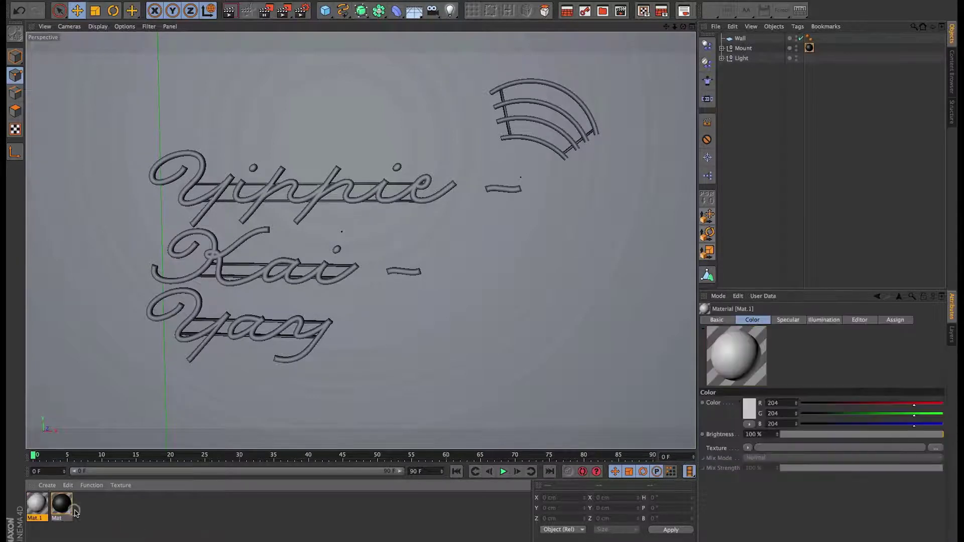
drag(36, 506, 79, 508)
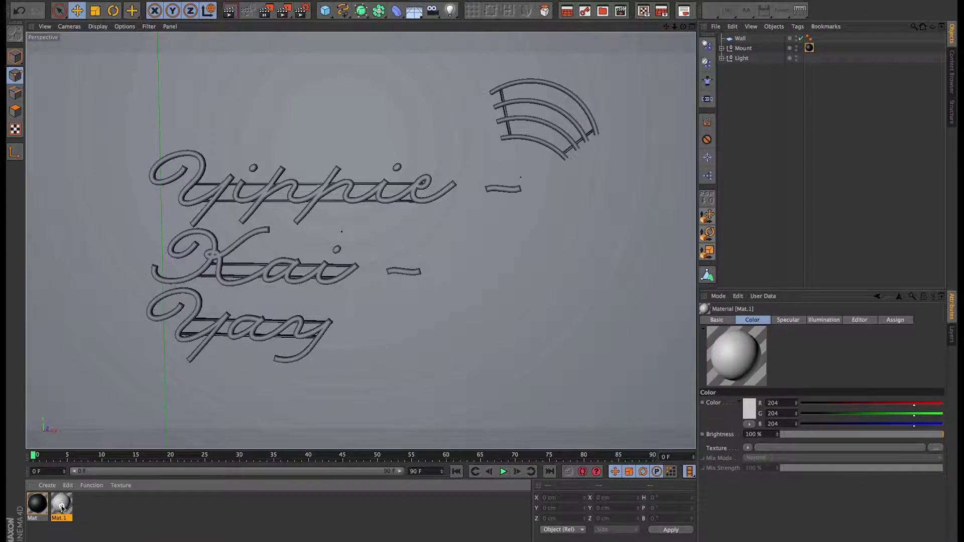
double_click(62, 509)
drag(293, 36, 454, 144)
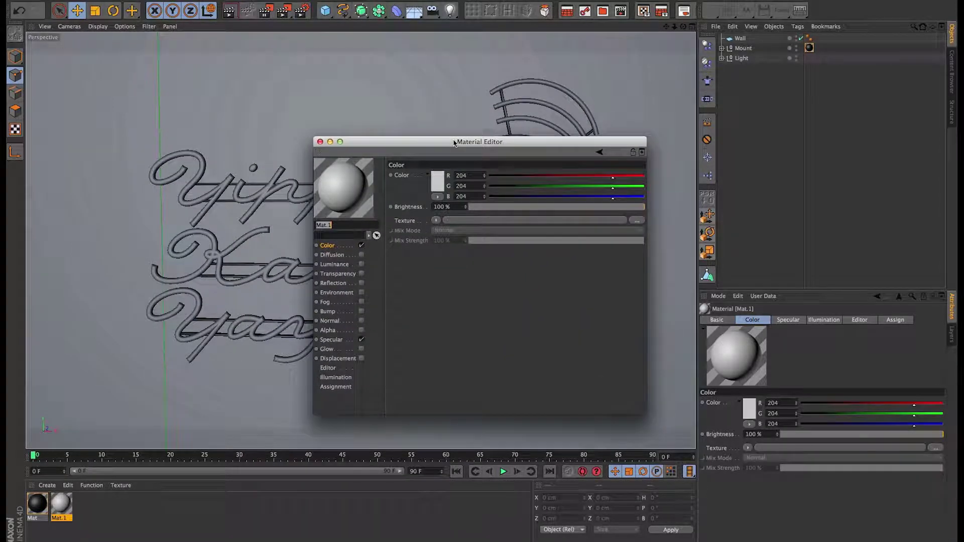
click(347, 266)
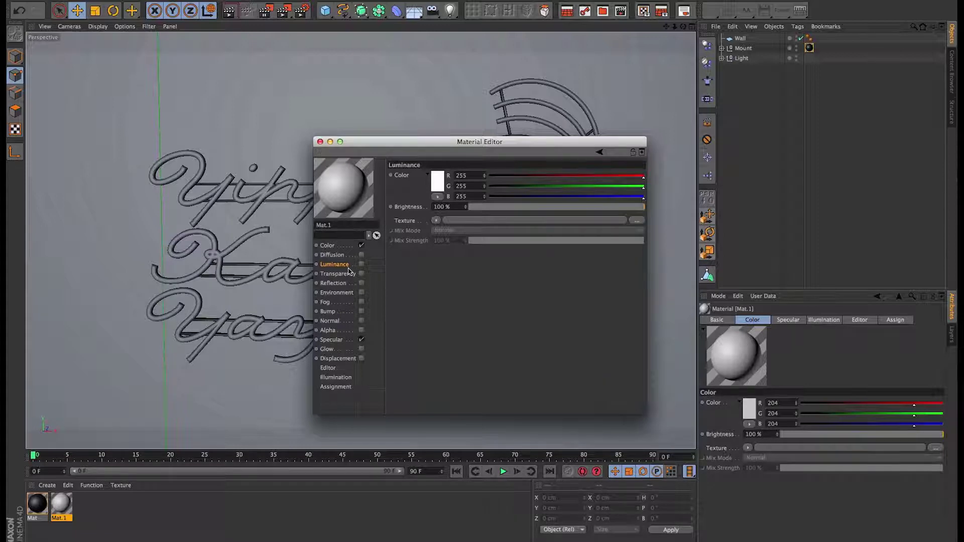
click(361, 265)
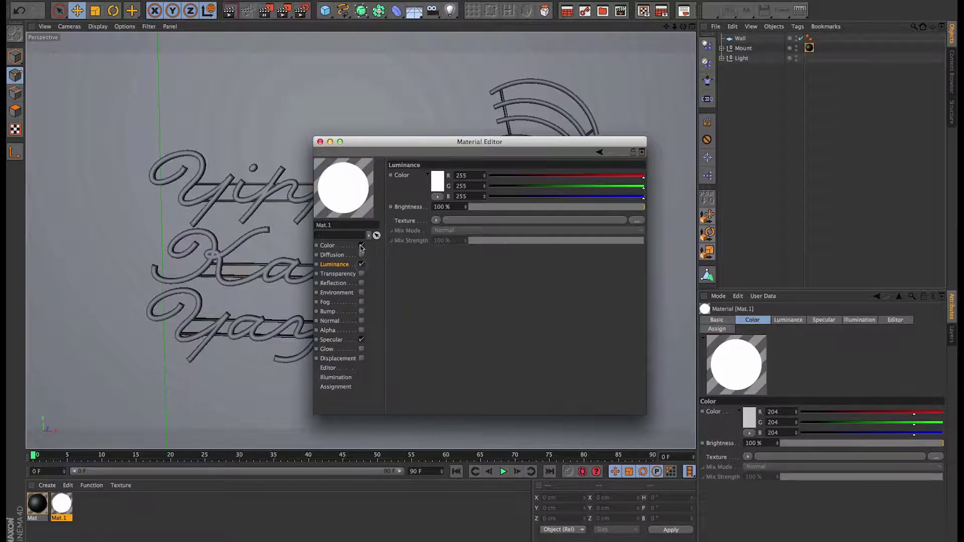
click(361, 245)
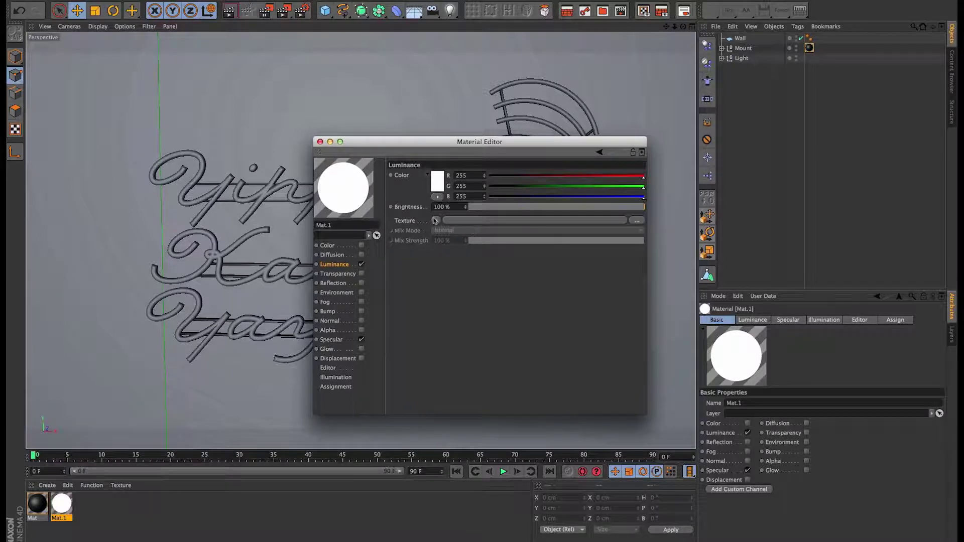
Load a Fresnel shader into the Luminance texture, slide the white gradient knot past the middle and color it pure red.
click(436, 220)
click(470, 321)
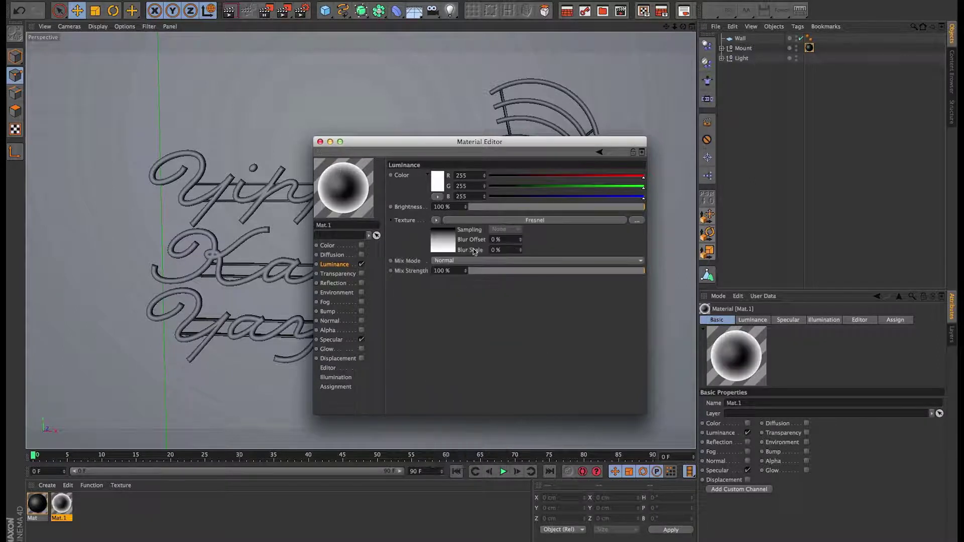
click(458, 244)
drag(428, 271, 555, 273)
double_click(555, 272)
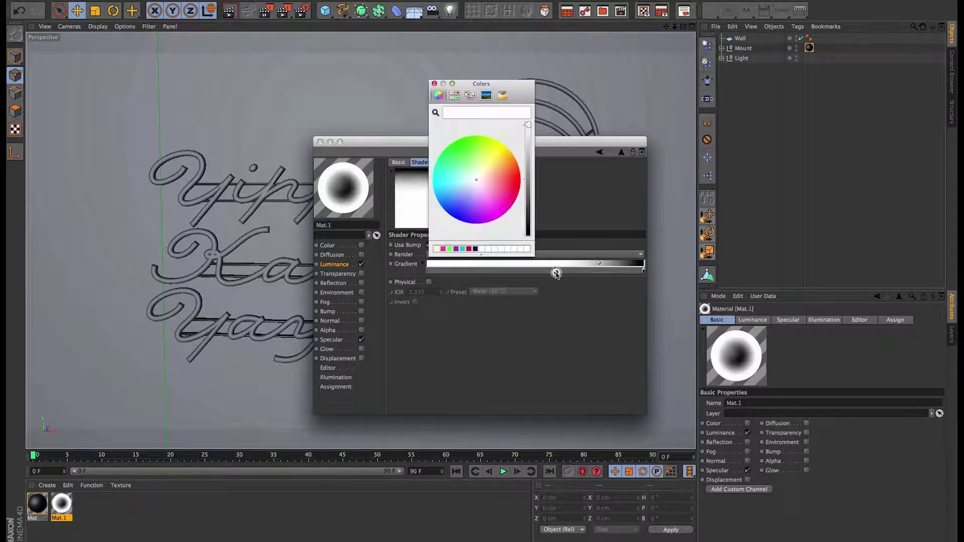
drag(509, 224, 519, 177)
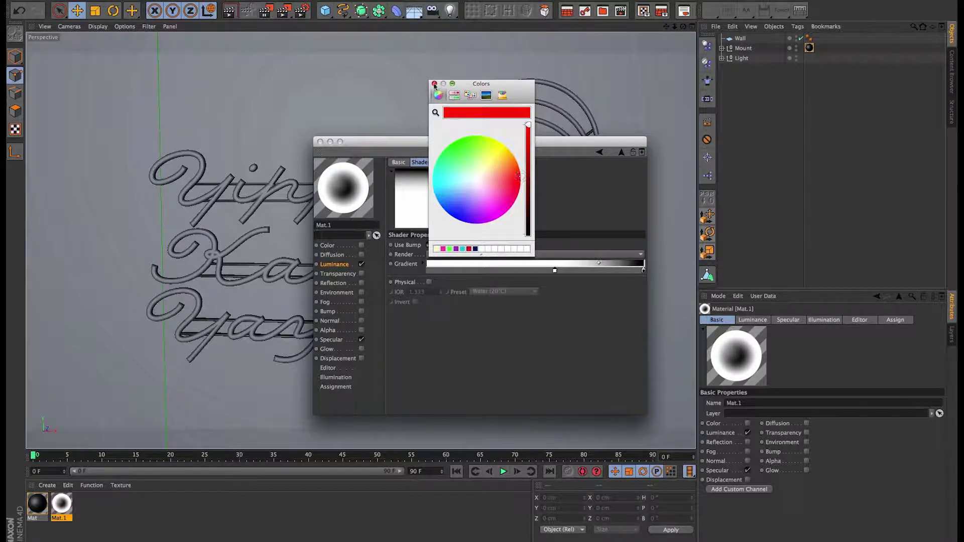
click(435, 83)
Shift the black Fresnel gradient knot slightly inward and recolor it light orange.
drag(645, 271, 631, 270)
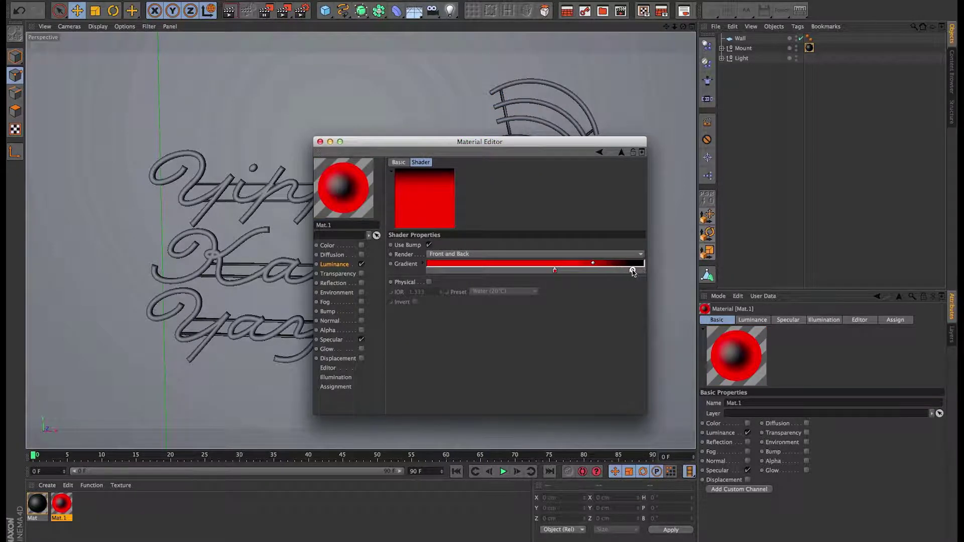
double_click(631, 270)
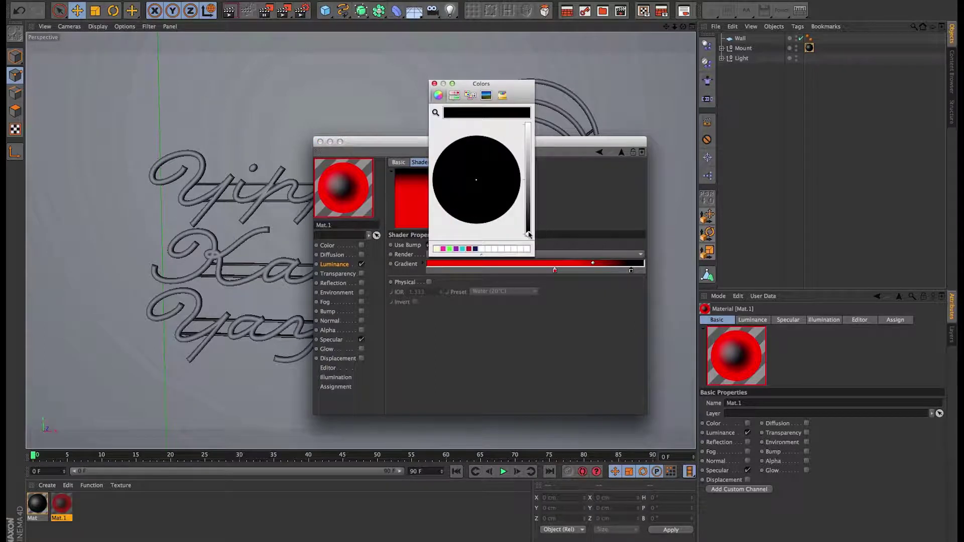
drag(528, 234, 528, 65)
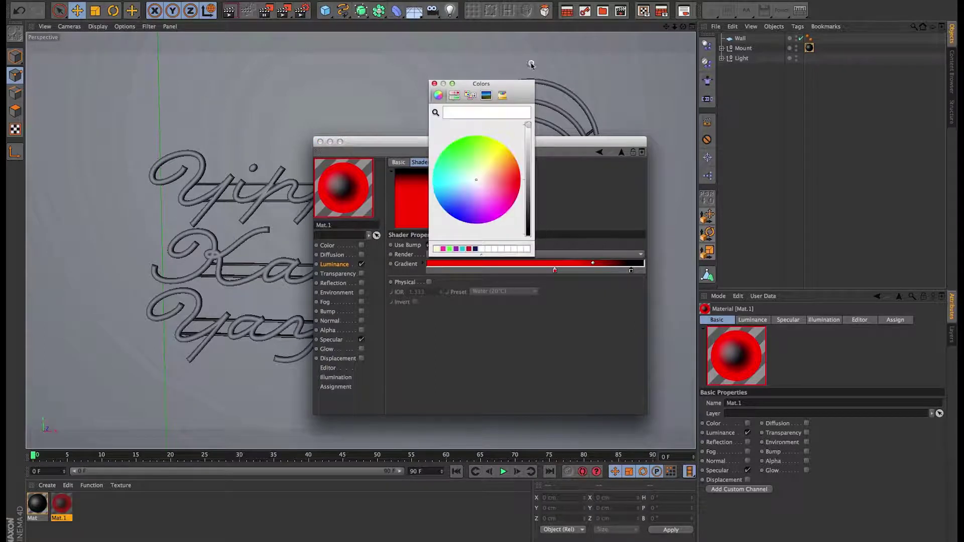
click(500, 163)
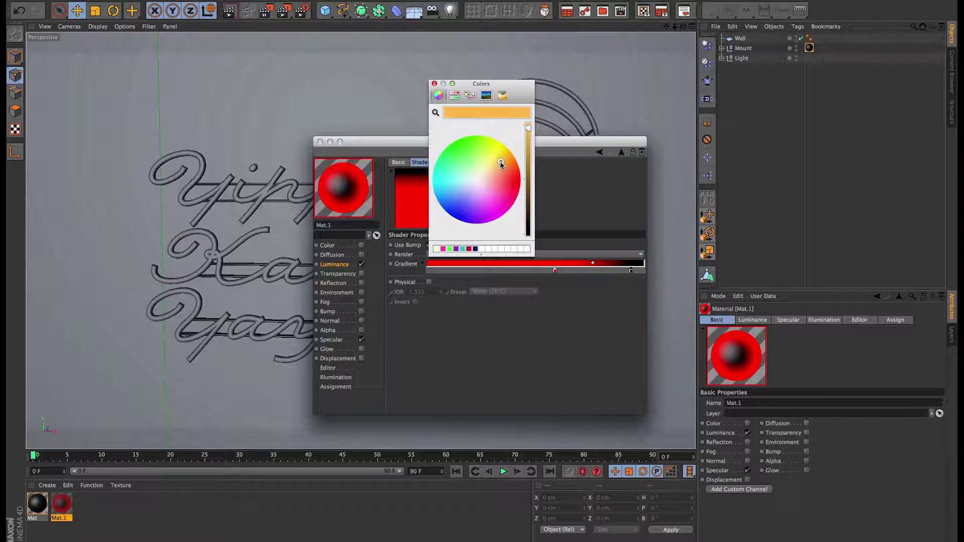
drag(501, 164, 497, 165)
click(435, 85)
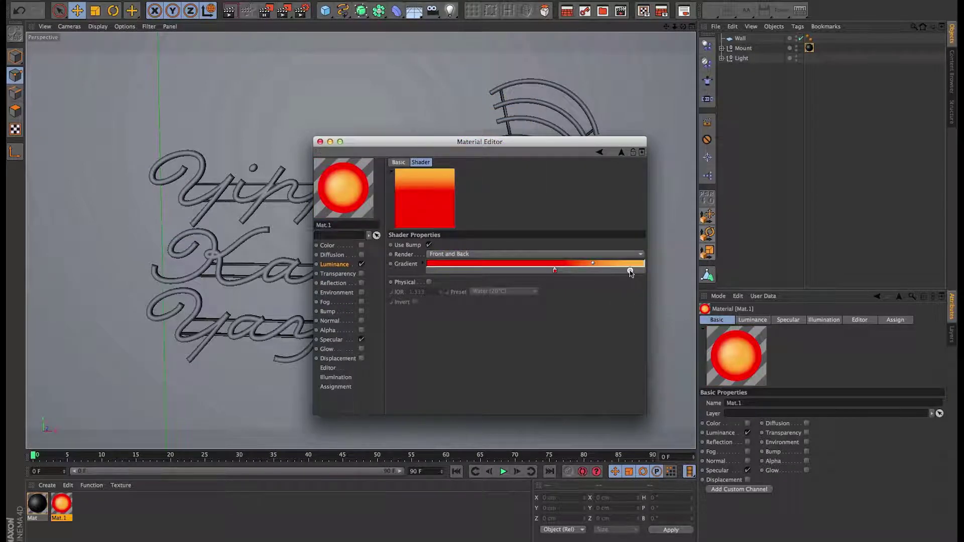
Nudge the orange knot outward and add a white knot just beyond it near the end of the Fresnel gradient.
drag(631, 271, 636, 272)
double_click(636, 272)
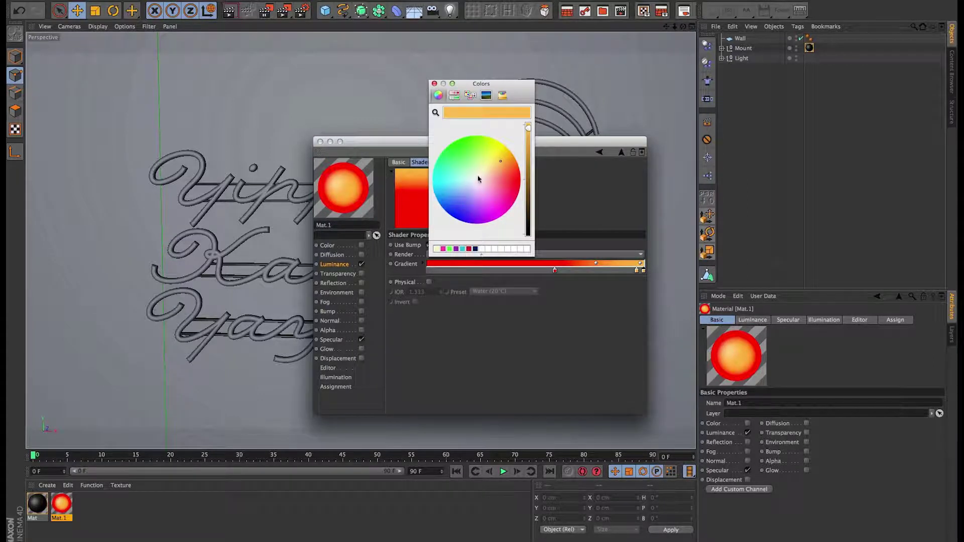
click(482, 249)
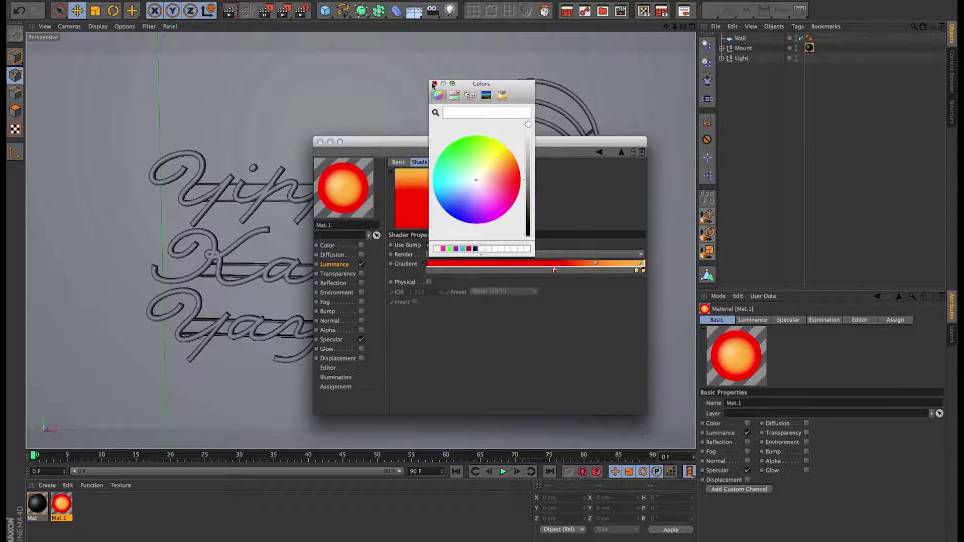
click(434, 84)
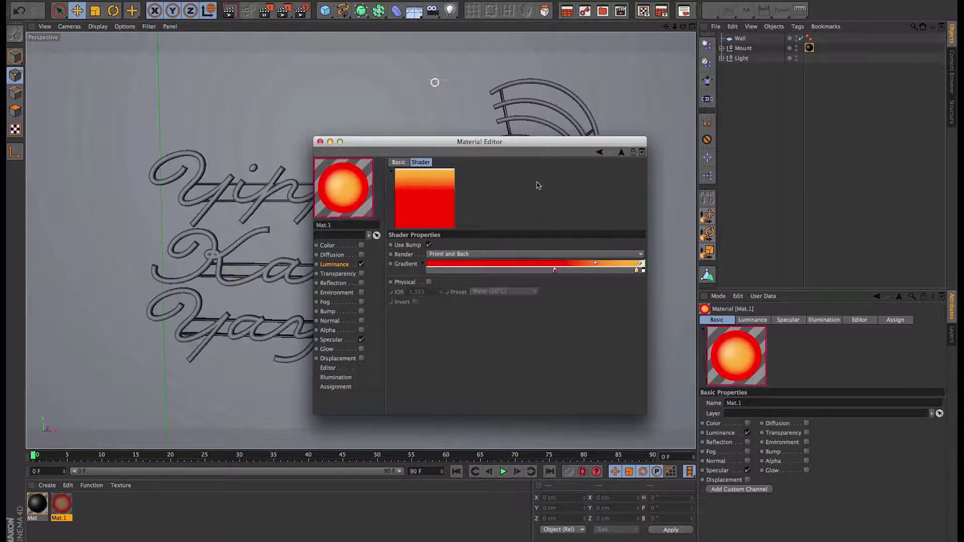
mouse_move(643, 272)
mouse_down()
mouse_move(656, 271)
mouse_move(640, 271)
mouse_up()
Enable the material's Glow channel with inner strength 30%, outer strength 50% and random 15%.
click(331, 349)
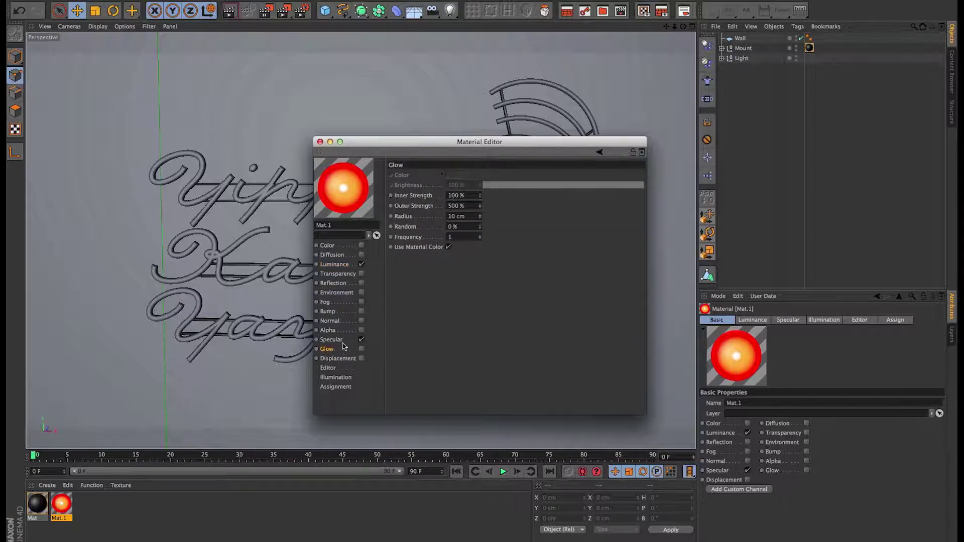
click(362, 349)
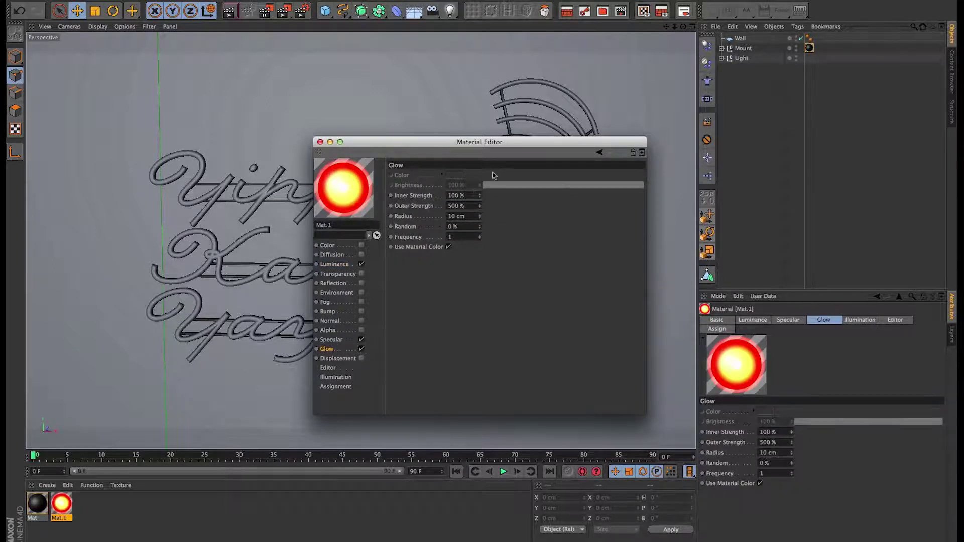
click(462, 195)
text(30)
key(Tab)
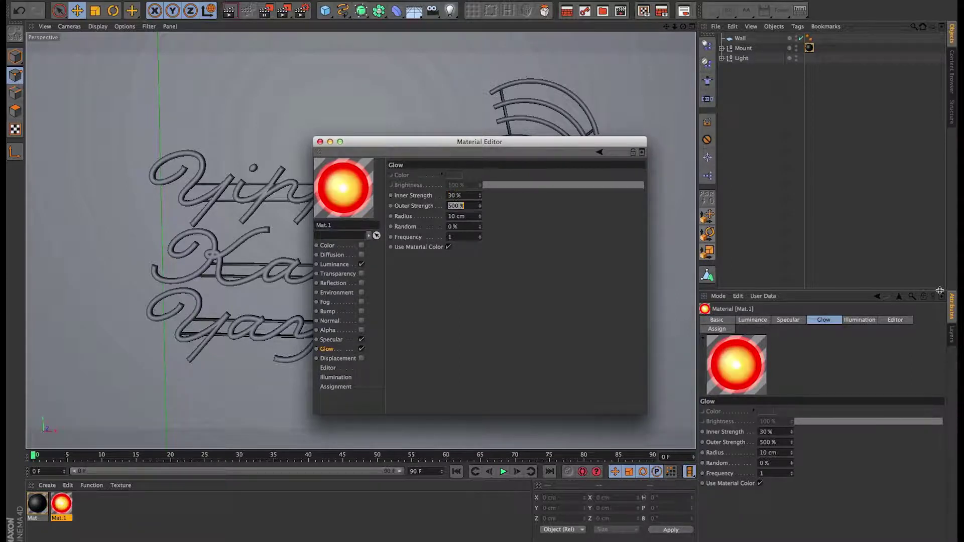
text(50)
key(Tab)
key(Tab)
text(15)
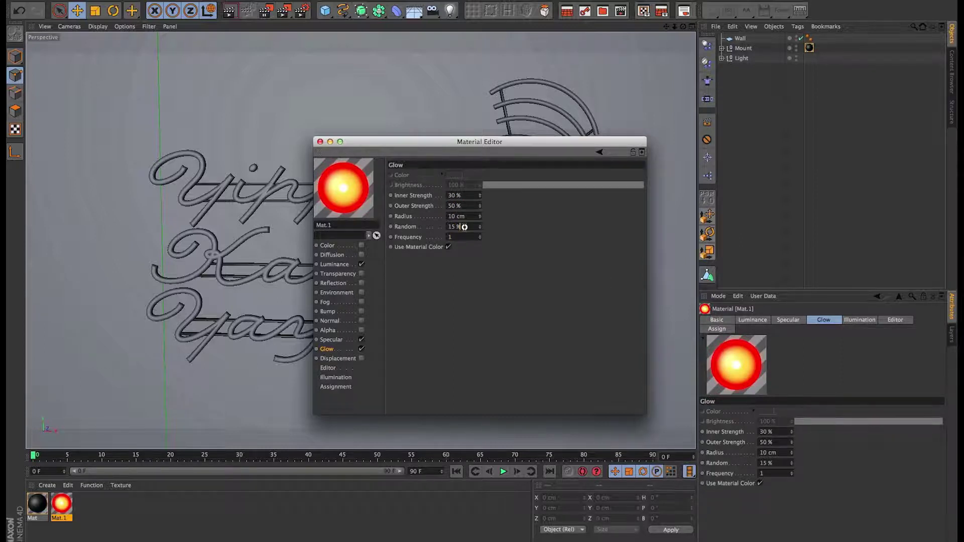
Set the glow's random value back to 0% and its radius to 25 cm.
drag(465, 227, 399, 225)
text(0)
key(Tab)
key(shift+Tab)
key(shift+Tab)
text(15)
key(Tab)
key(shift+Tab)
text(25)
key(Tab)
Enable GI Area Light in the red glow material's Illumination settings and close the Material Editor.
click(330, 369)
click(335, 377)
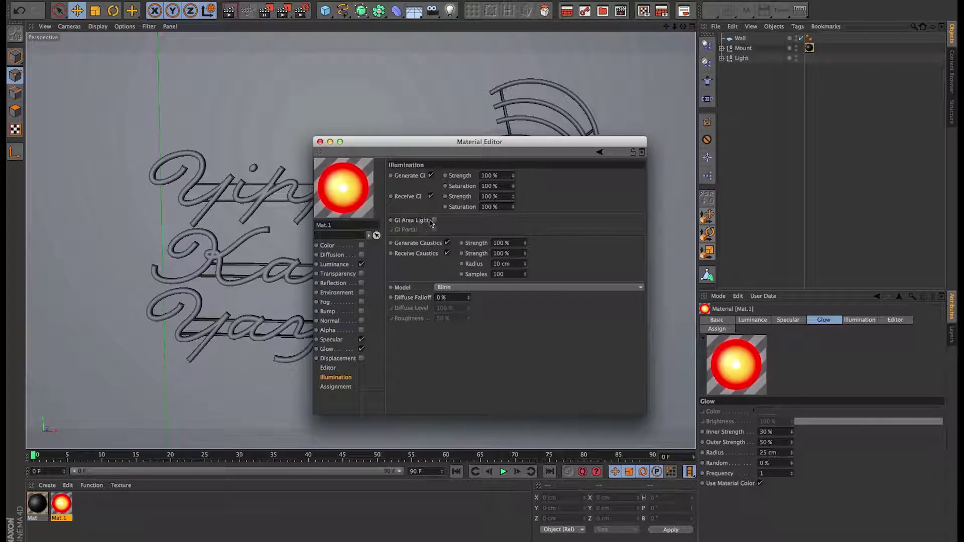
click(434, 220)
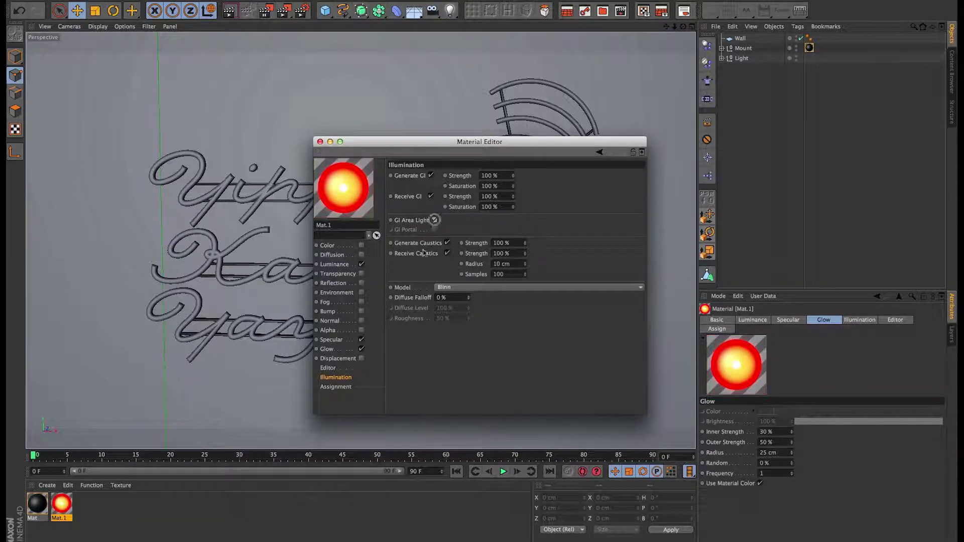
click(320, 141)
Expand the Light group and apply the red glow material to its Text null.
drag(60, 507, 99, 493)
click(721, 59)
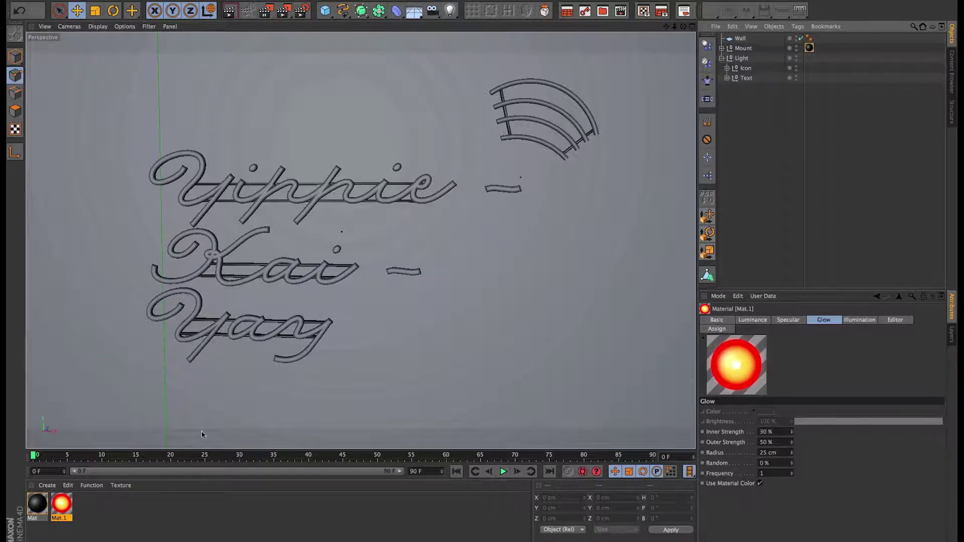
drag(61, 505, 745, 79)
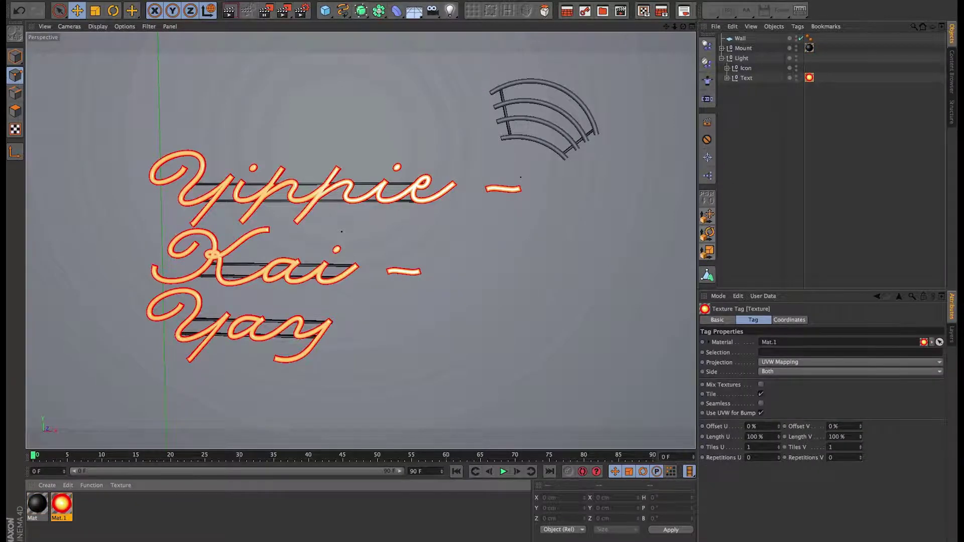
Switch the renderer to Physical in the Render Settings and close the window.
click(302, 10)
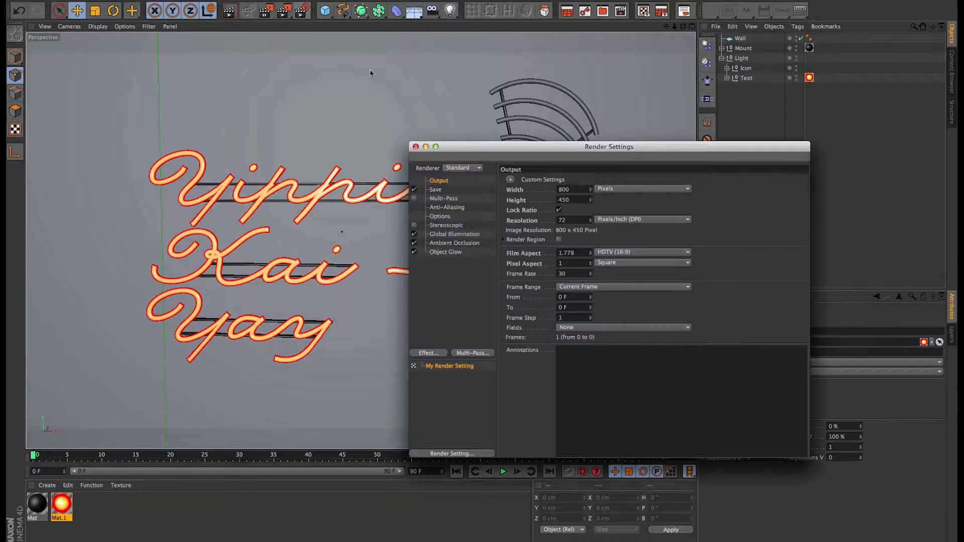
click(461, 168)
click(469, 190)
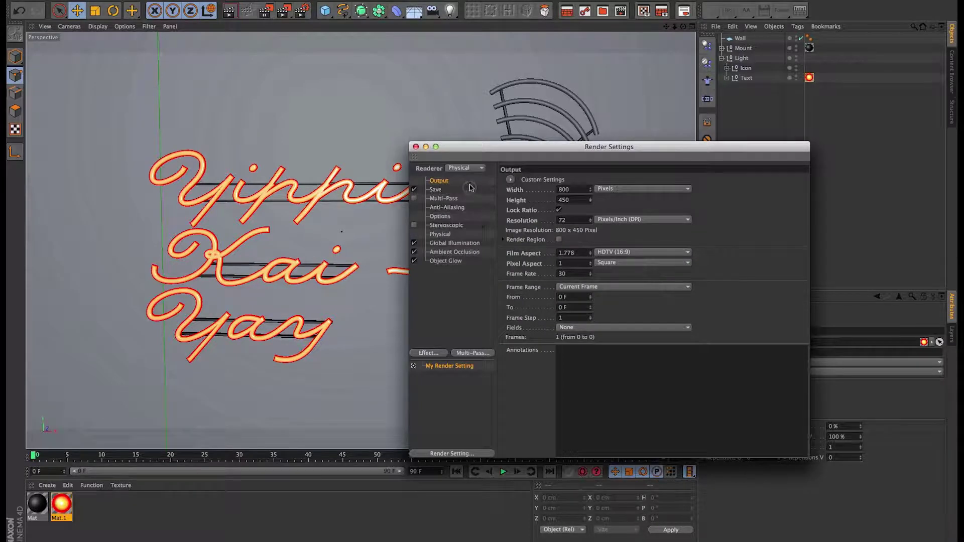
click(415, 146)
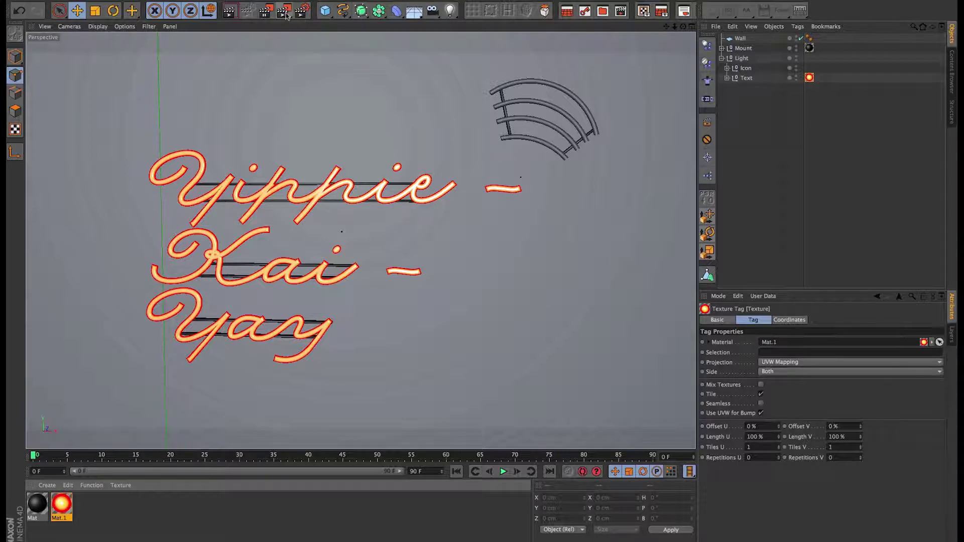
Render a preview of the region around the start of "Yippie" to check the glow, and clear it.
drag(283, 10, 345, 22)
drag(142, 138, 266, 259)
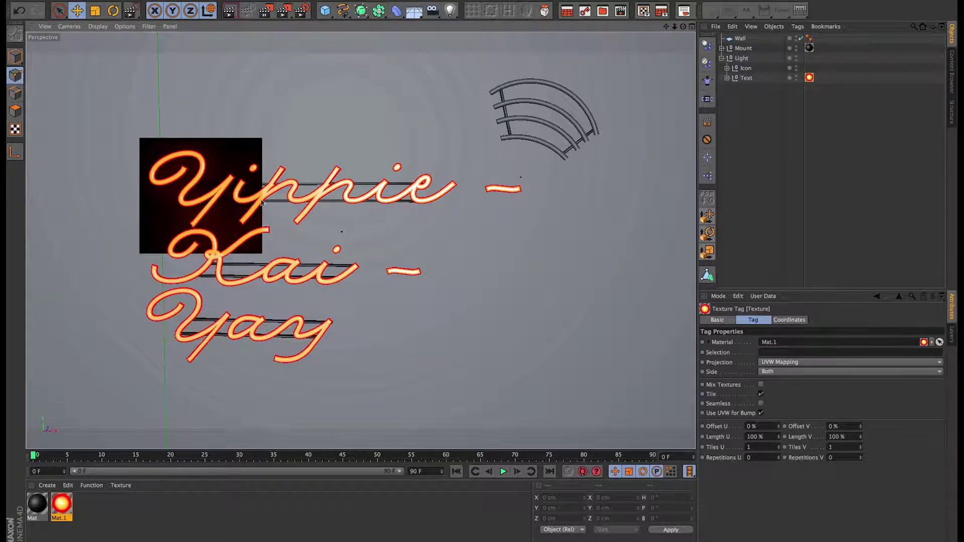
click(750, 163)
key(alt+r)
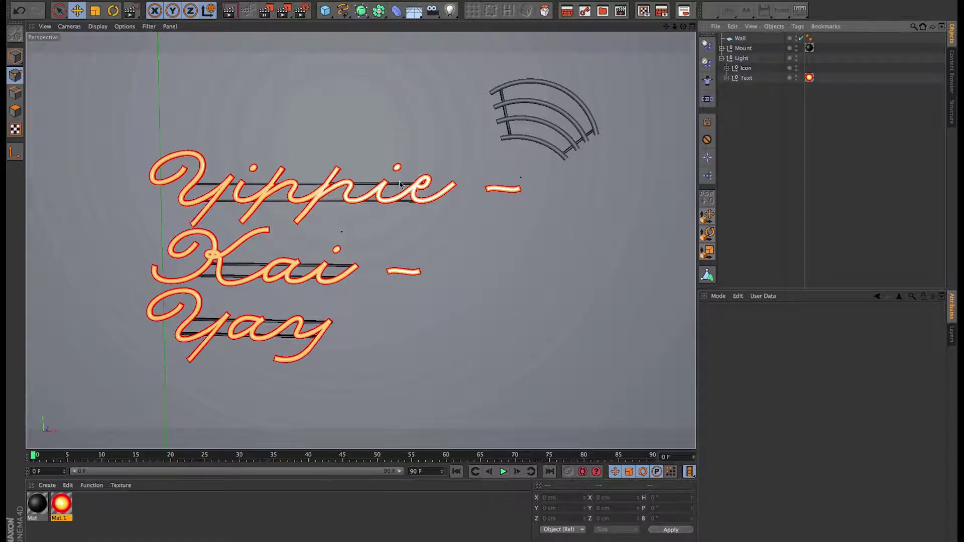
Select the Icon null in the Light group and duplicate the red glow material.
click(741, 58)
click(753, 69)
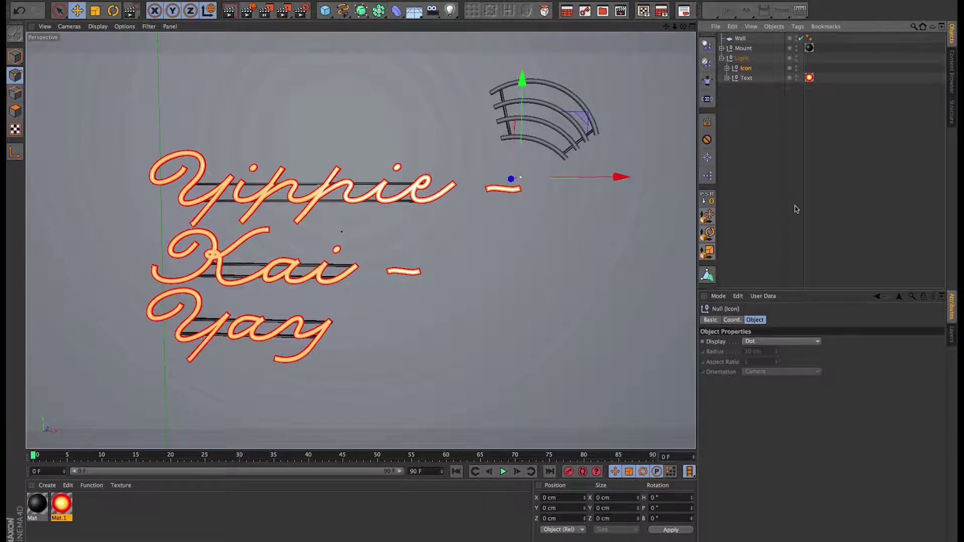
click(110, 508)
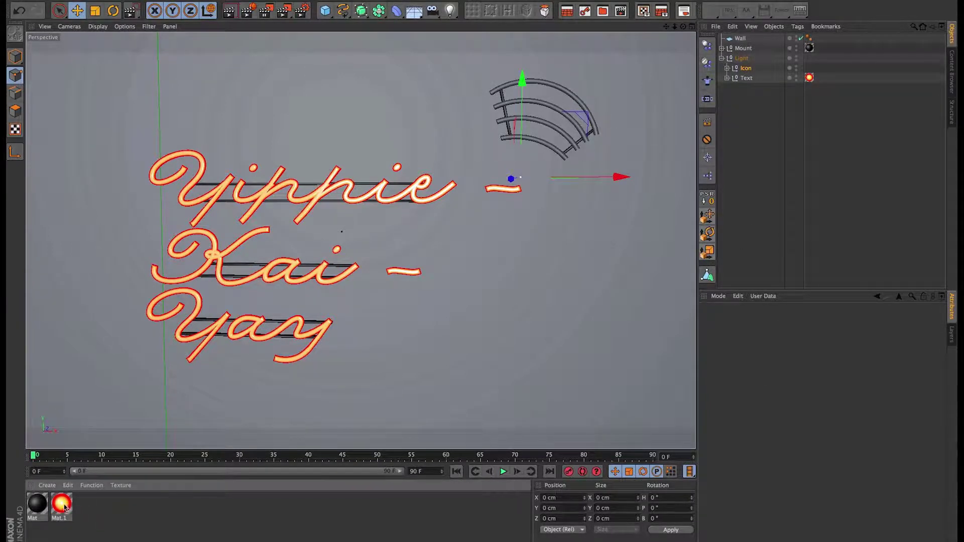
ctrl+drag(64, 505, 96, 502)
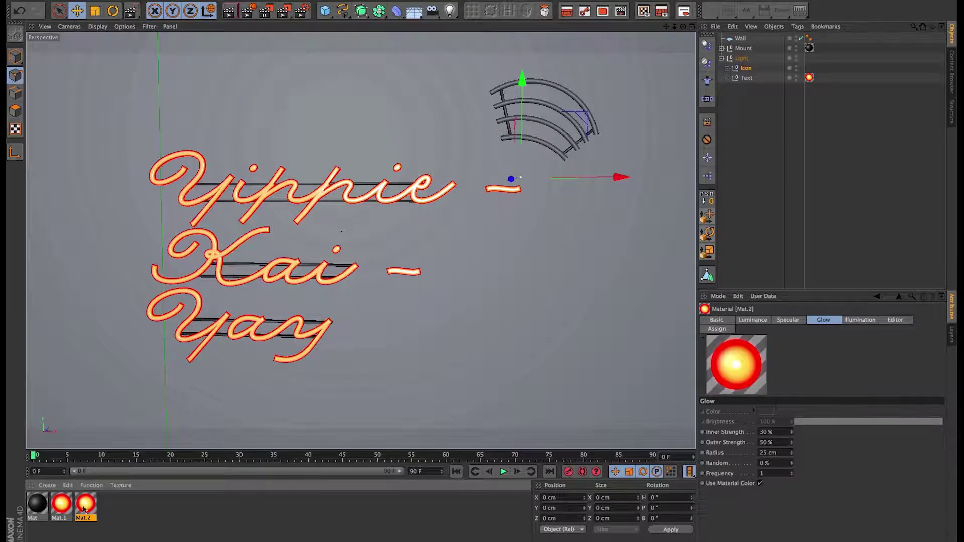
Rename the original red glow material Text and its copy Mat1.
double_click(61, 518)
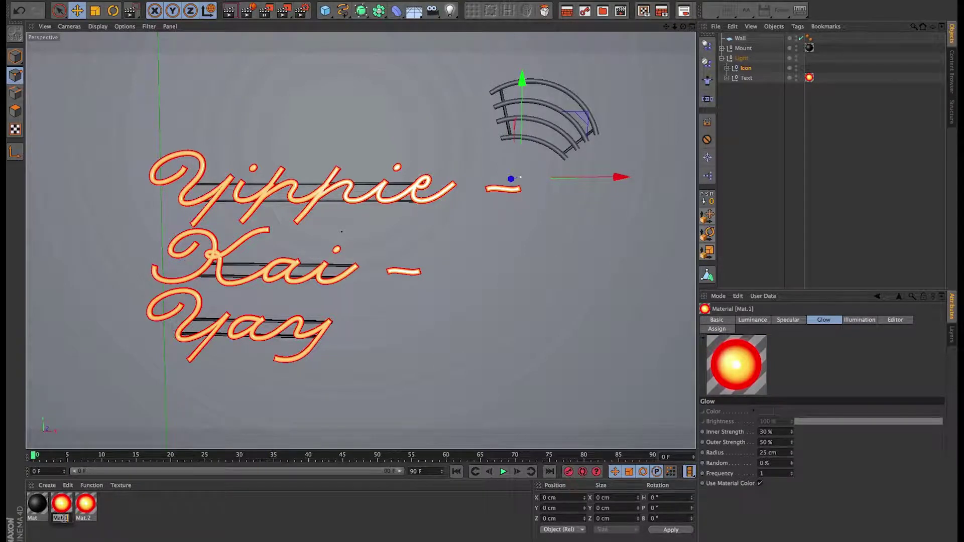
text(Text)
key(Return)
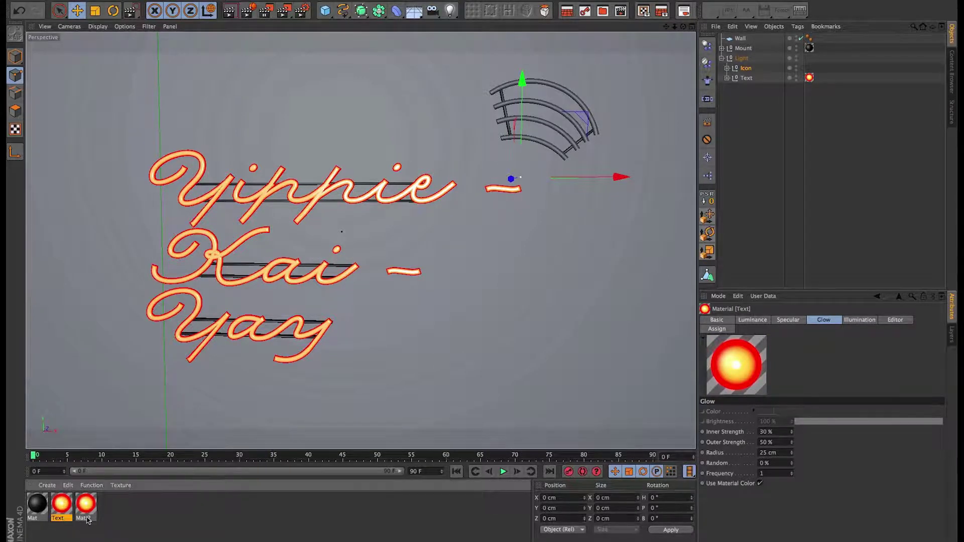
double_click(85, 517)
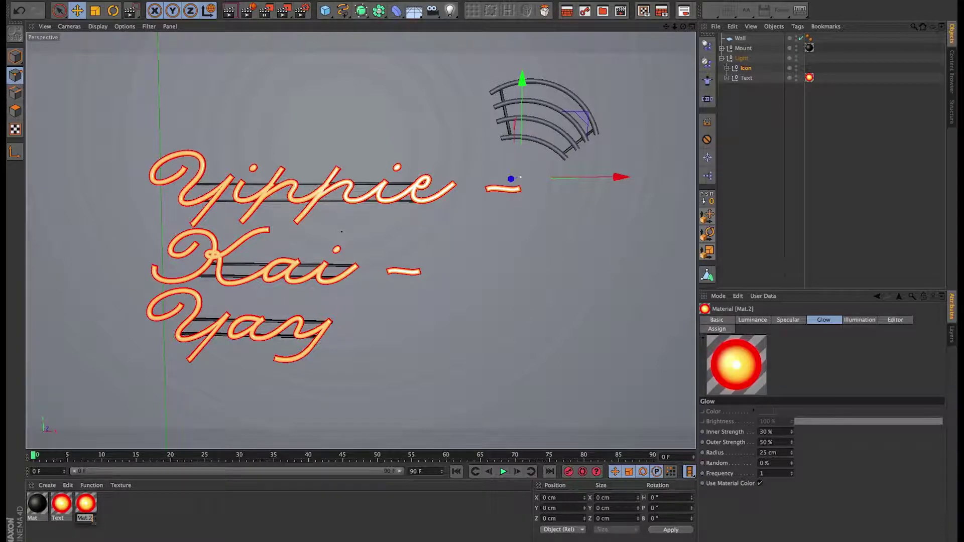
text(N)
key(Return)
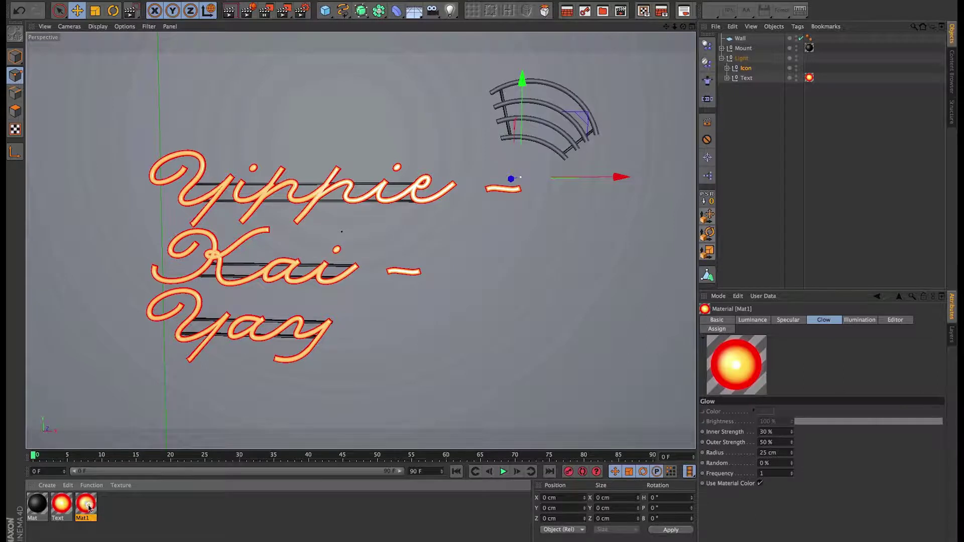
Recolour the red knot of Mat1's luminance Fresnel gradient to a saturated blue-violet.
double_click(87, 506)
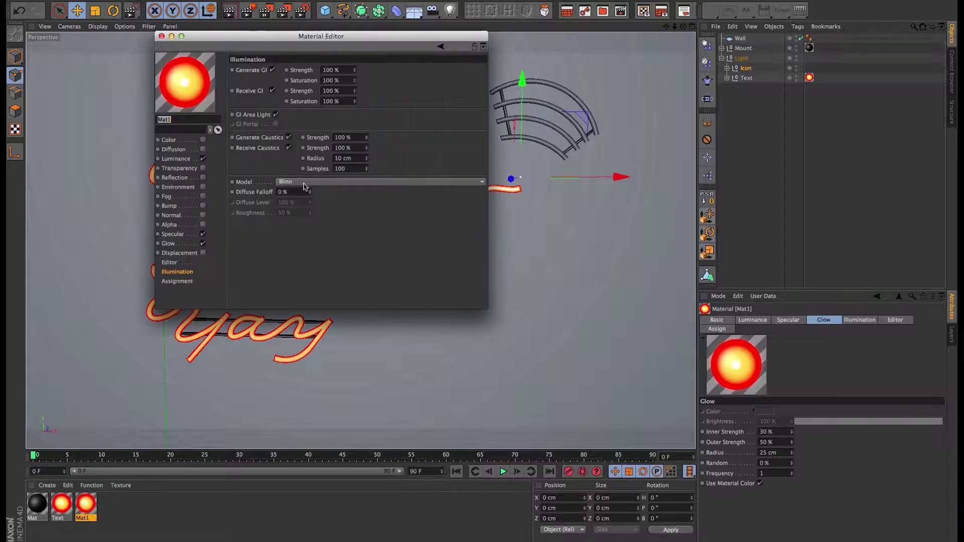
click(175, 159)
click(281, 133)
double_click(396, 165)
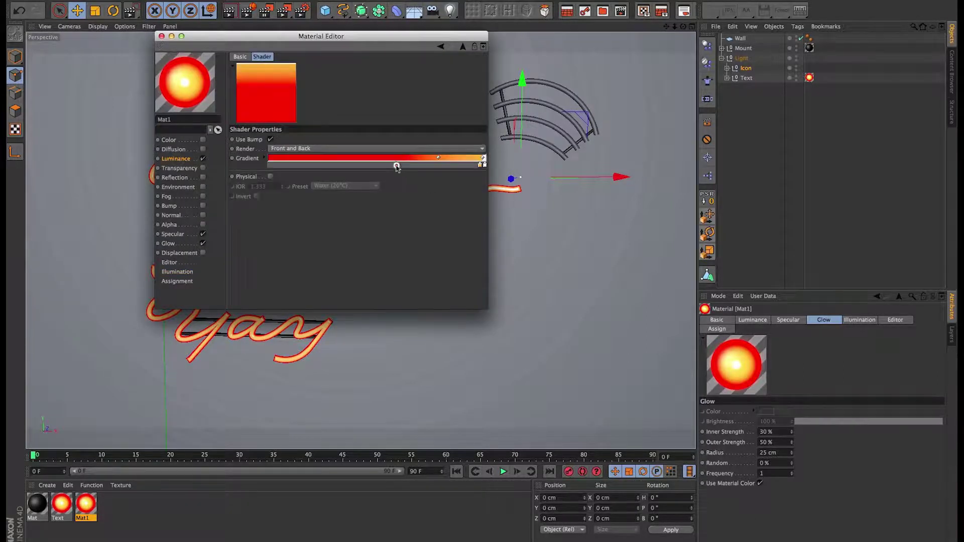
click(463, 213)
drag(463, 213, 472, 221)
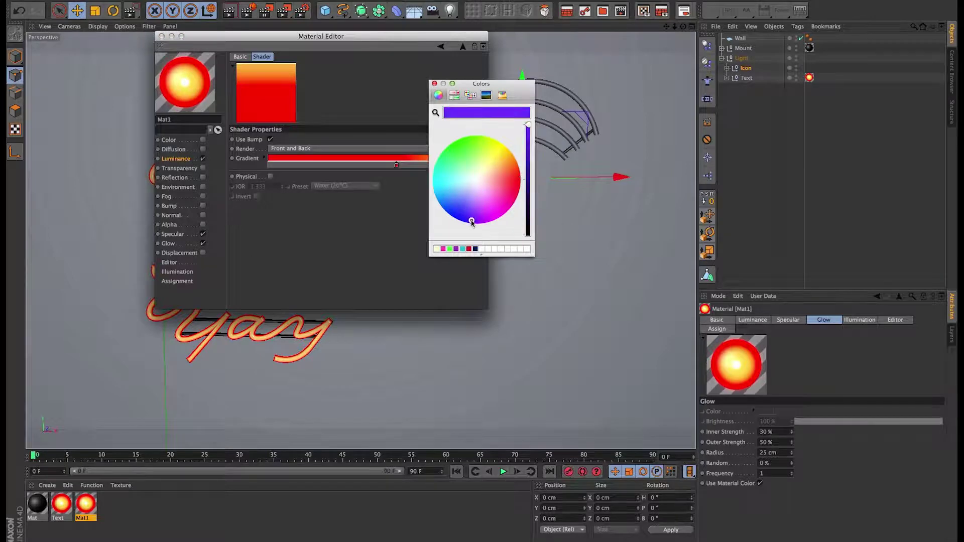
click(434, 84)
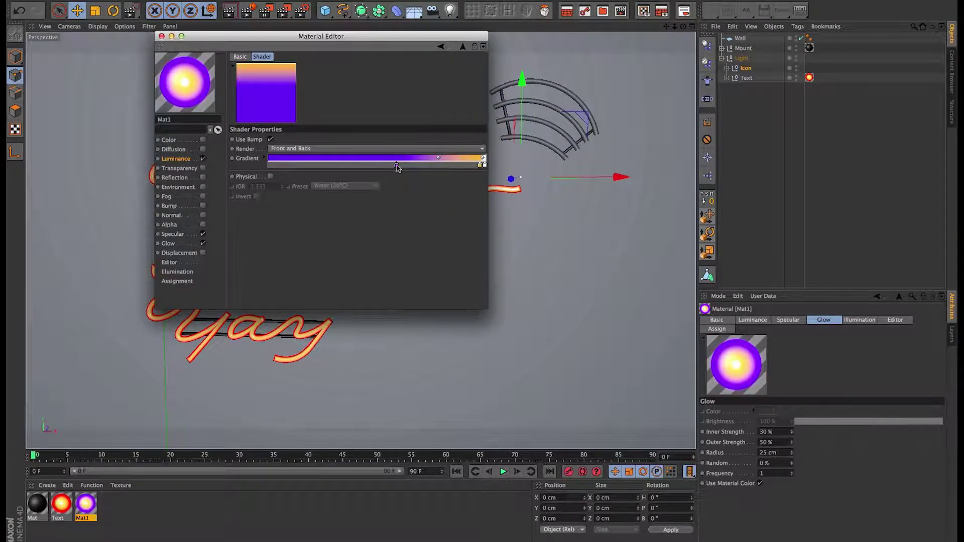
double_click(396, 165)
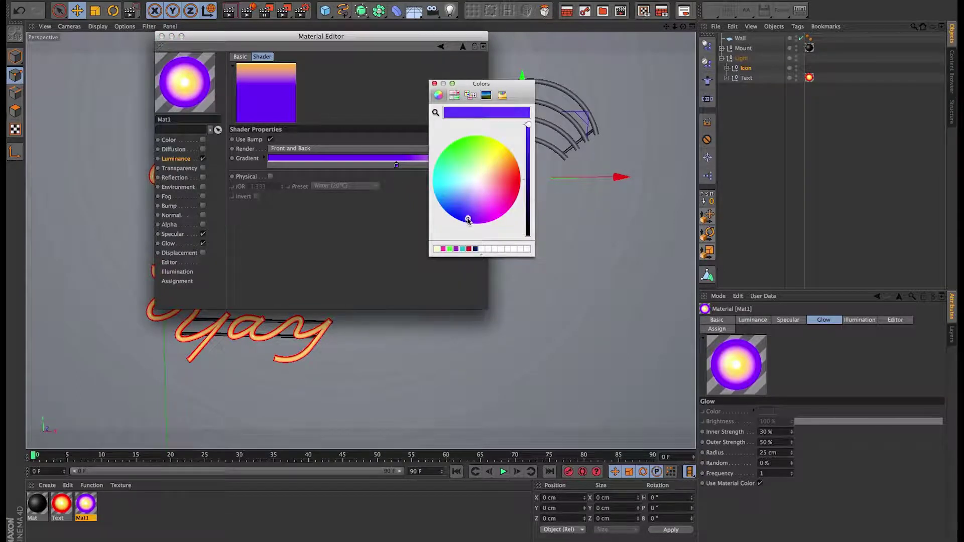
click(434, 83)
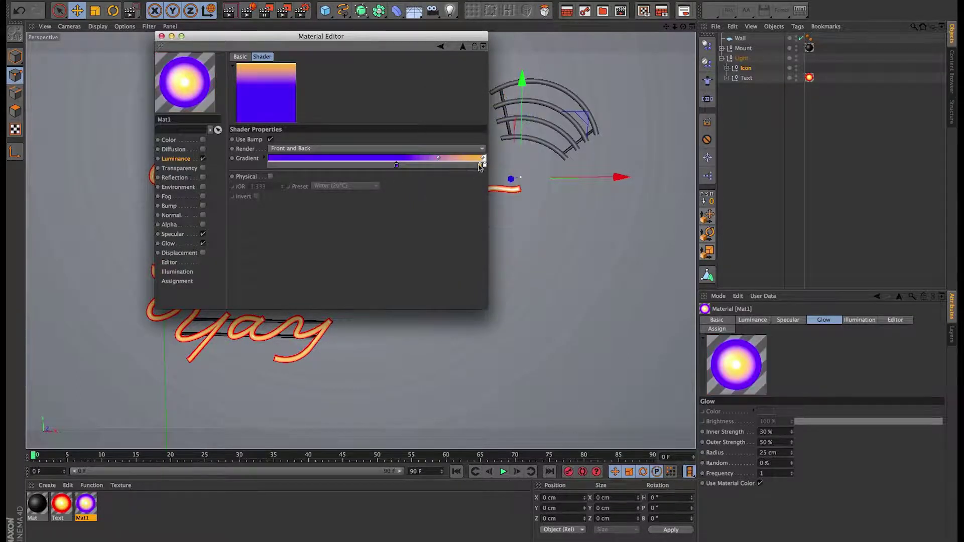
Change the orange knot of Mat1's gradient to a pale lavender.
double_click(480, 164)
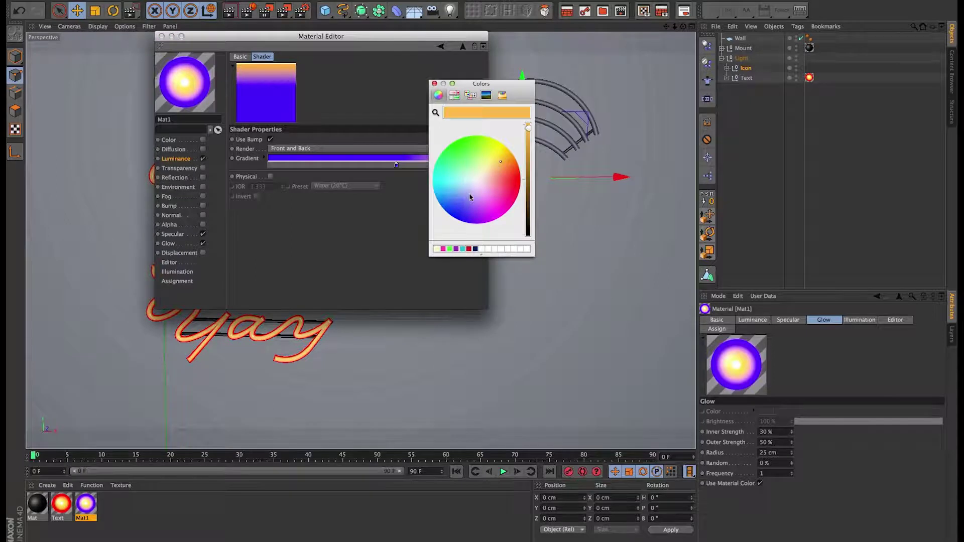
click(471, 194)
drag(470, 194, 470, 198)
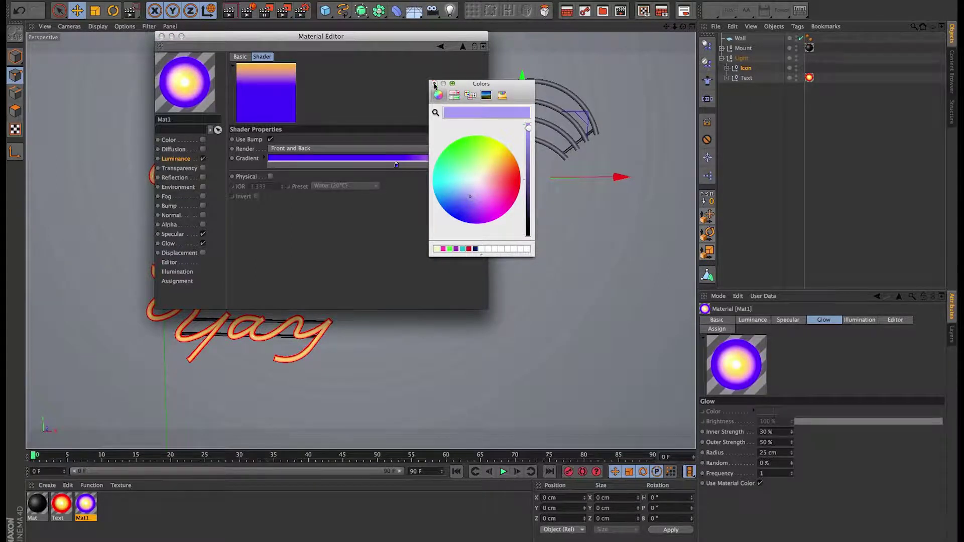
click(435, 83)
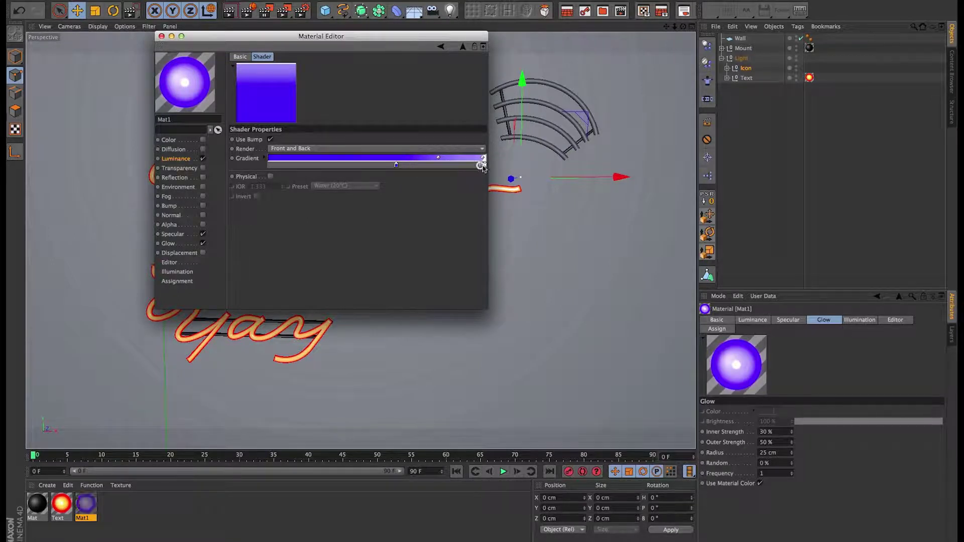
Remove the white knot from Mat1's gradient, move the lavender knot to the very end, and close the Material Editor.
drag(485, 166, 488, 249)
drag(482, 167, 491, 161)
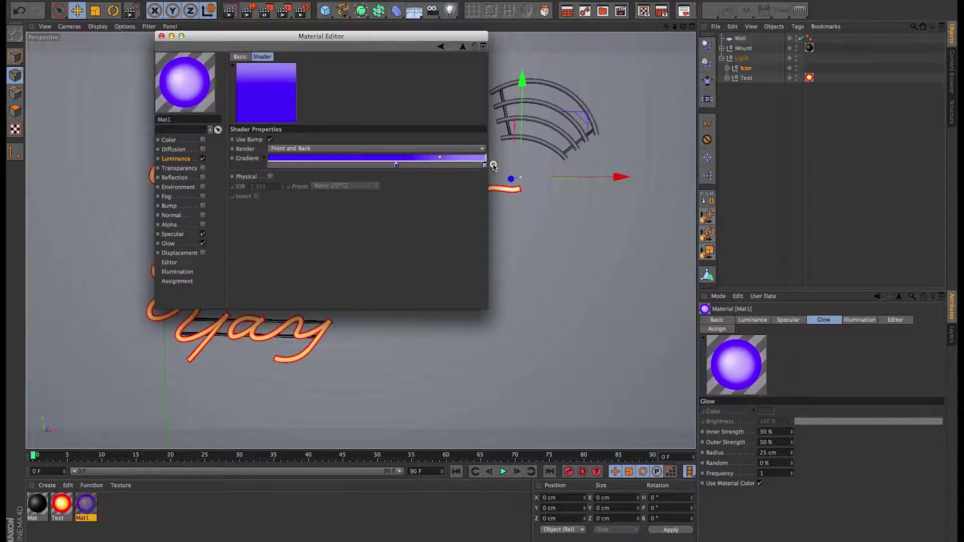
click(196, 245)
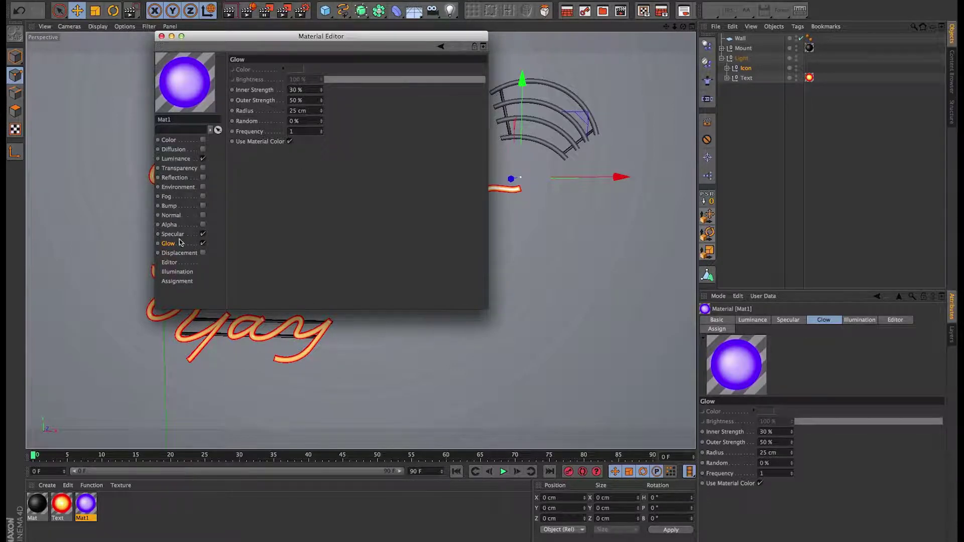
click(162, 36)
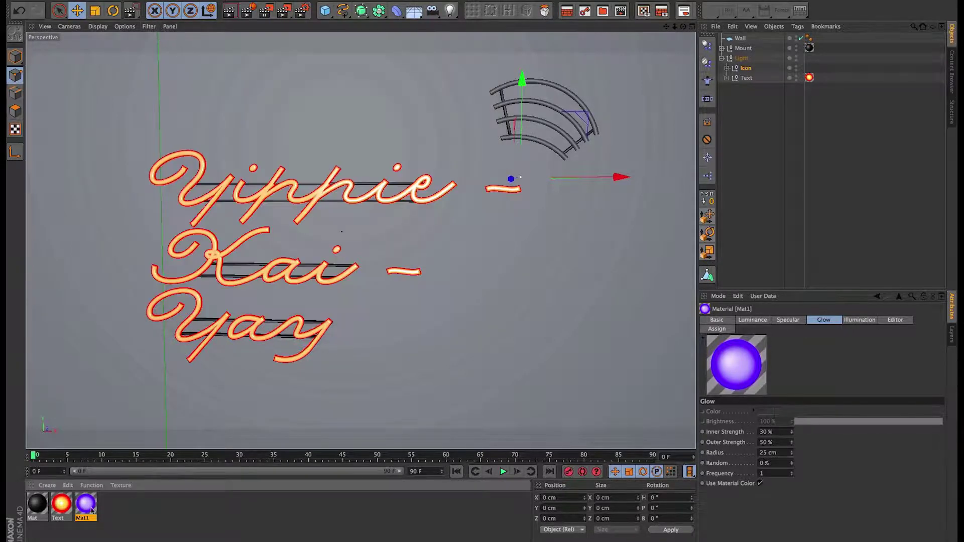
Duplicate the violet Mat1 material and rename the copy Mat2.
super+drag(88, 510, 131, 506)
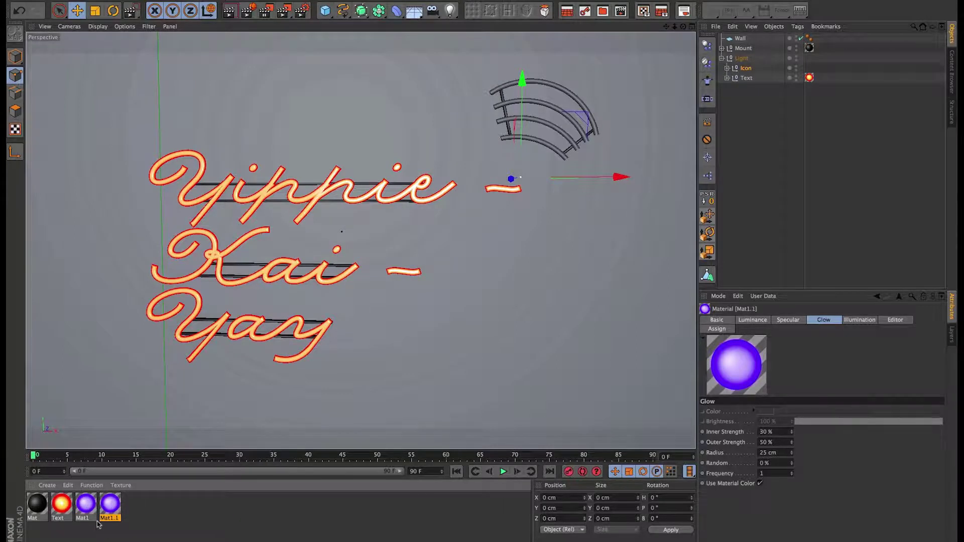
double_click(110, 518)
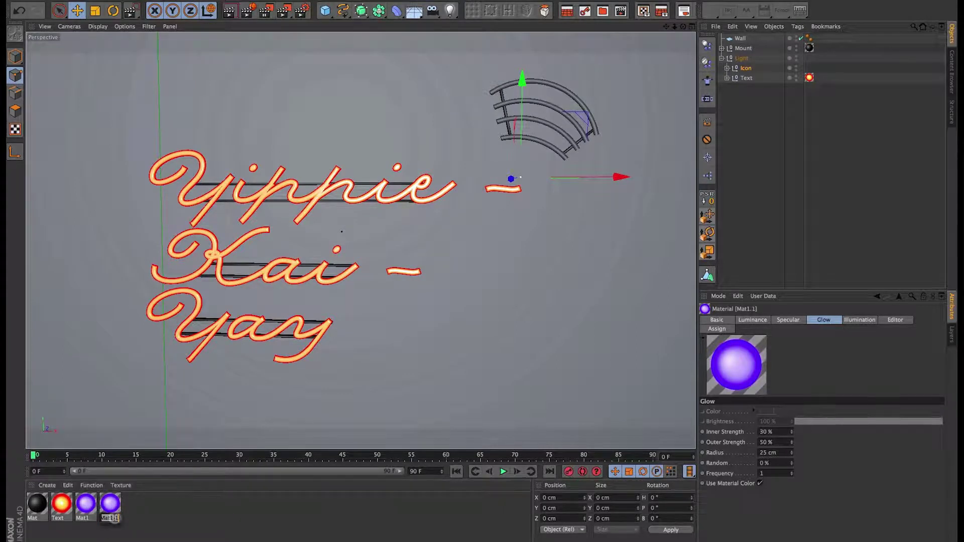
text(Mat2)
key(Return)
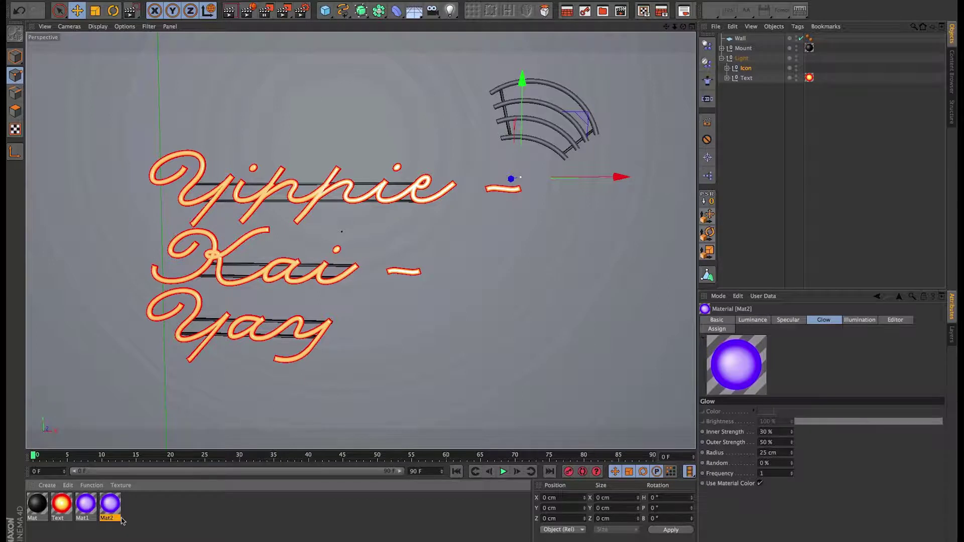
Recolour the violet knot of Mat2's luminance Fresnel gradient to a saturated pure blue.
double_click(115, 508)
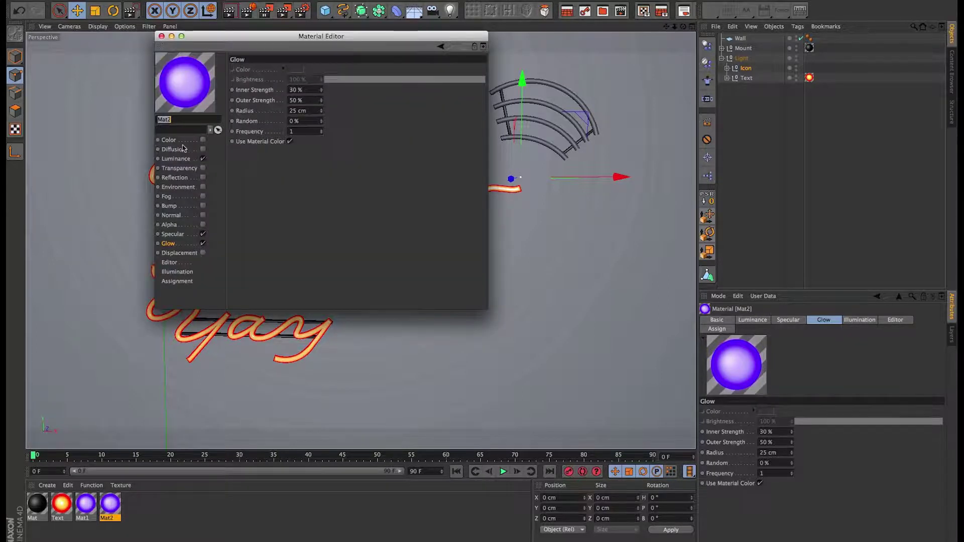
click(176, 158)
click(282, 138)
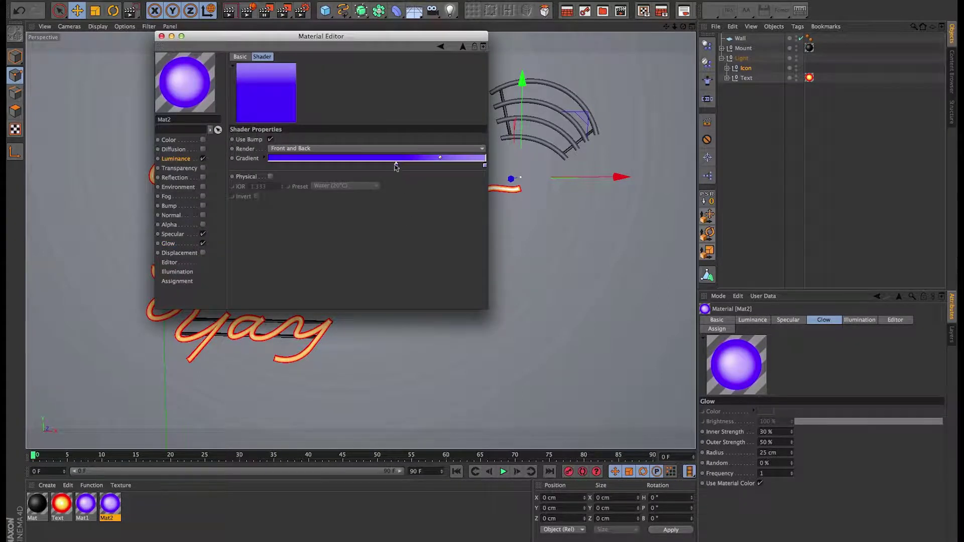
double_click(396, 165)
drag(465, 219, 455, 214)
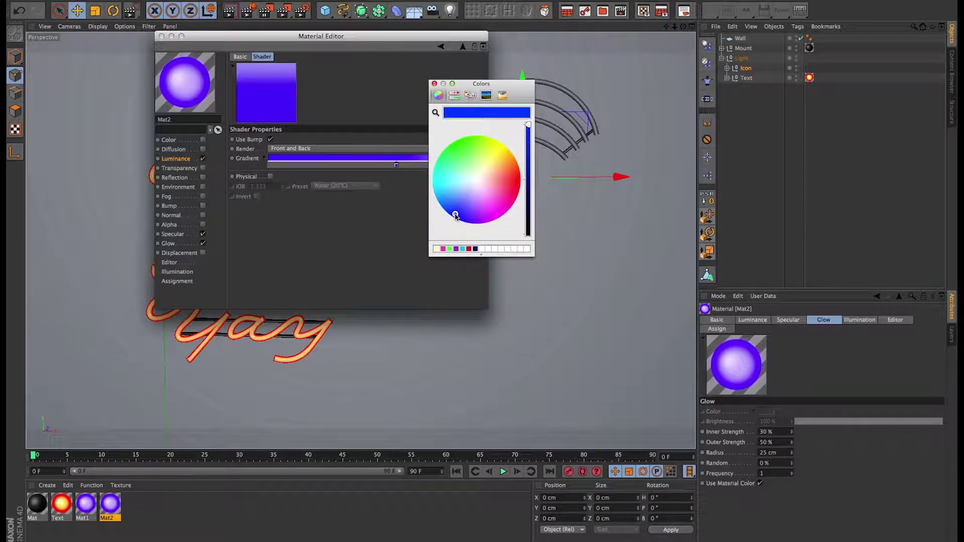
click(435, 83)
Change the lavender end knot of Mat2's gradient to a pale light blue and close the Material Editor.
double_click(485, 164)
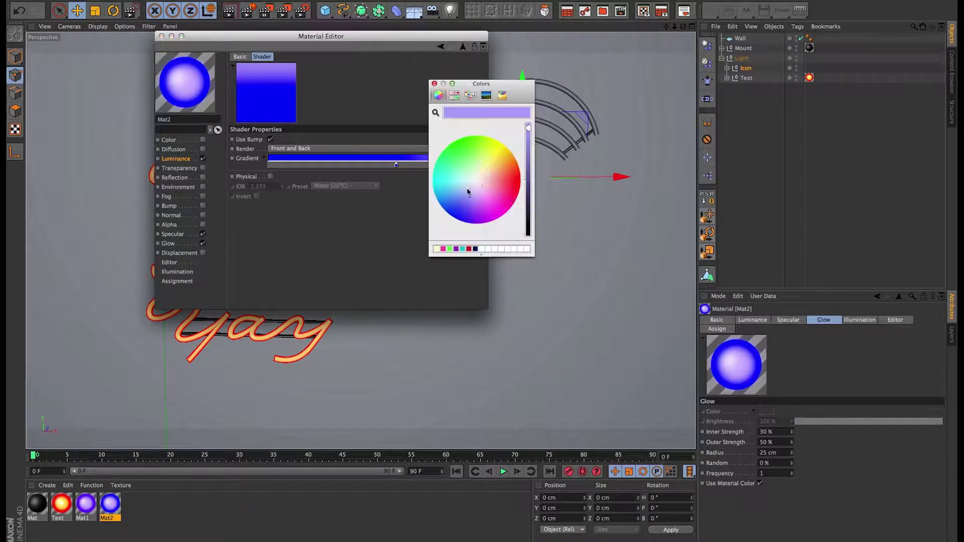
click(435, 83)
click(162, 37)
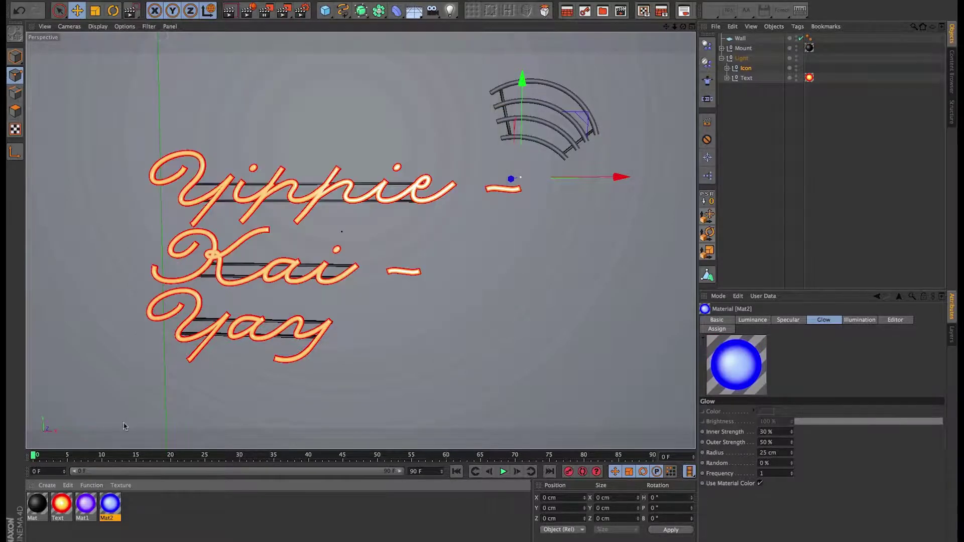
Duplicate the Mat2 material and recolour the pure blue knot of the copy's luminance Fresnel gradient to a bright azure blue.
ctrl+drag(105, 510, 134, 505)
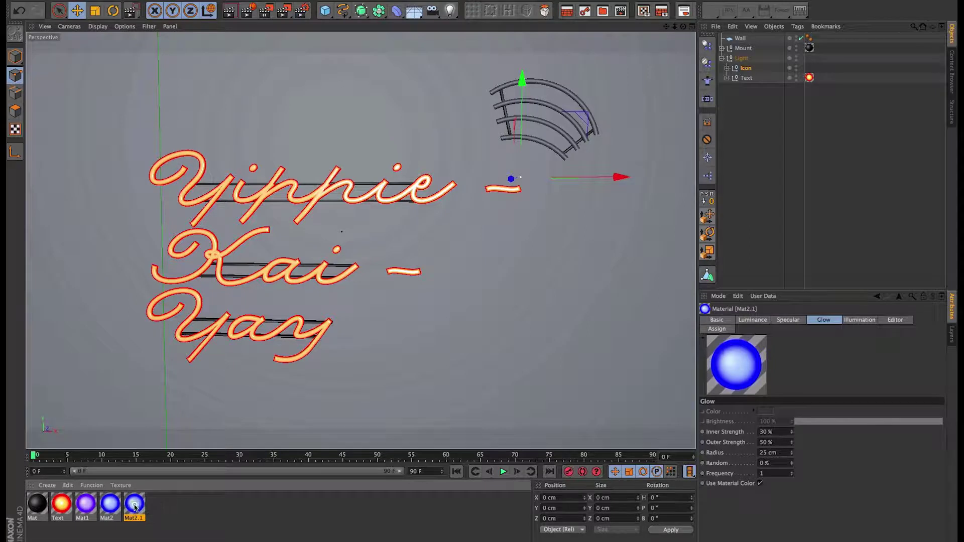
double_click(134, 504)
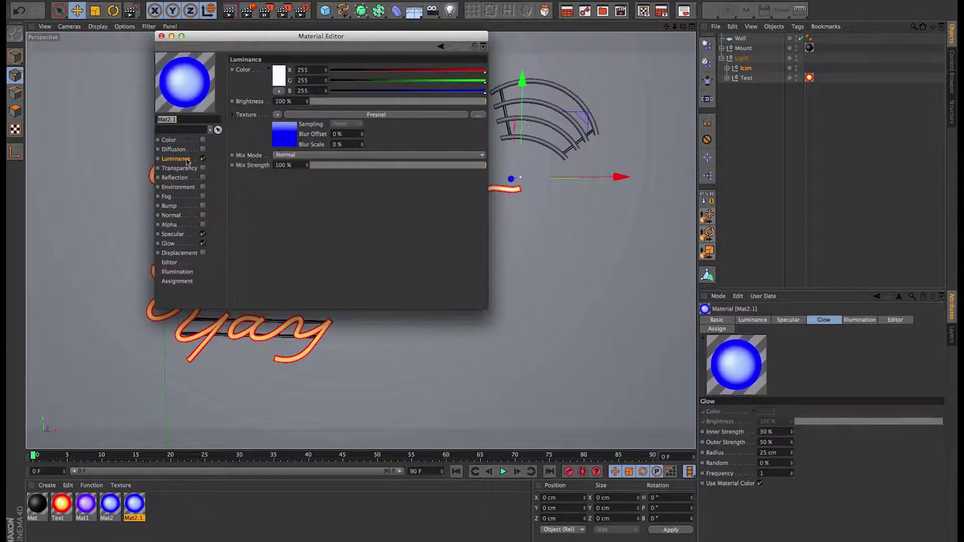
click(280, 136)
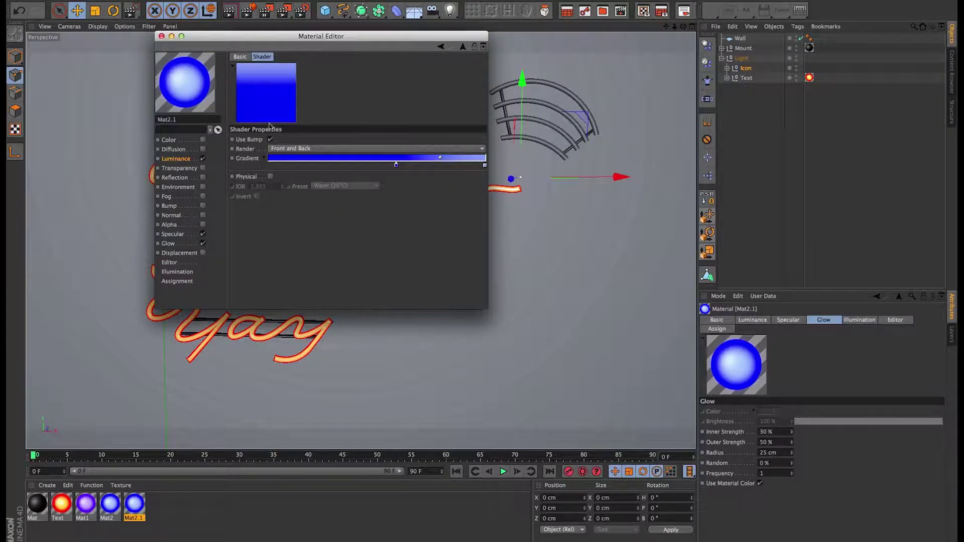
double_click(396, 166)
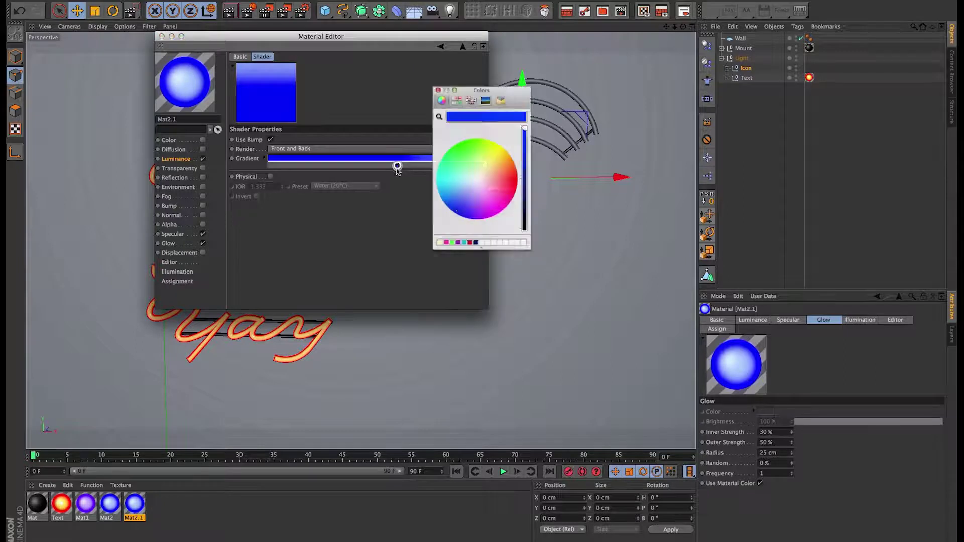
click(444, 204)
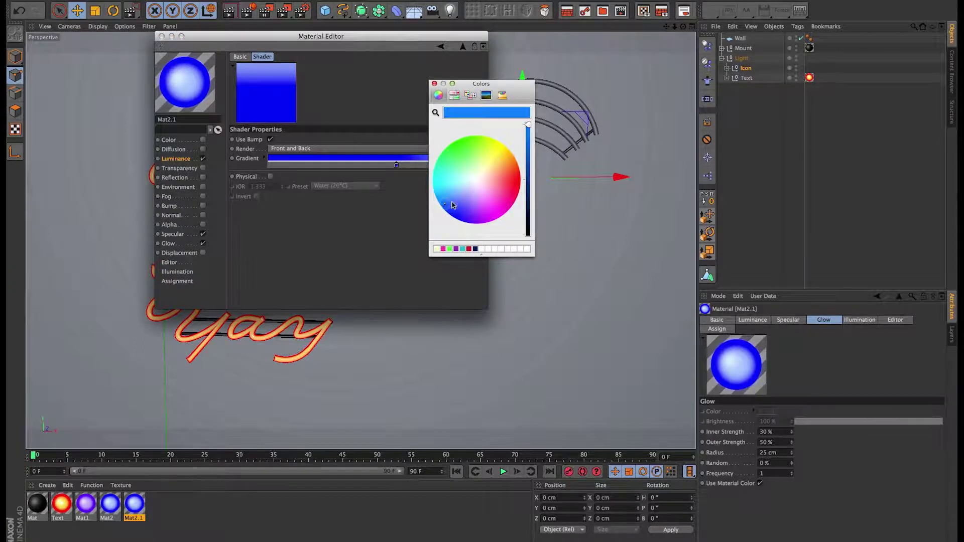
drag(442, 201, 442, 201)
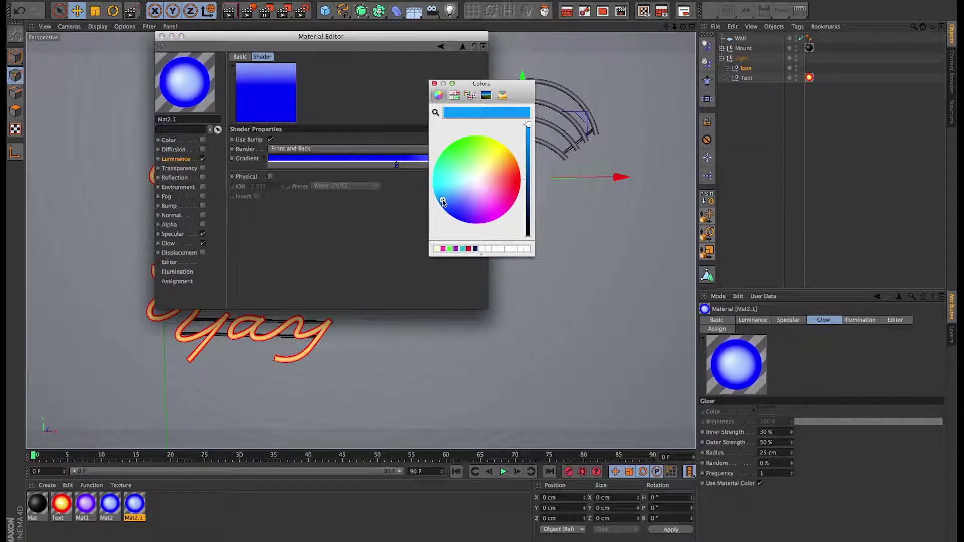
click(433, 83)
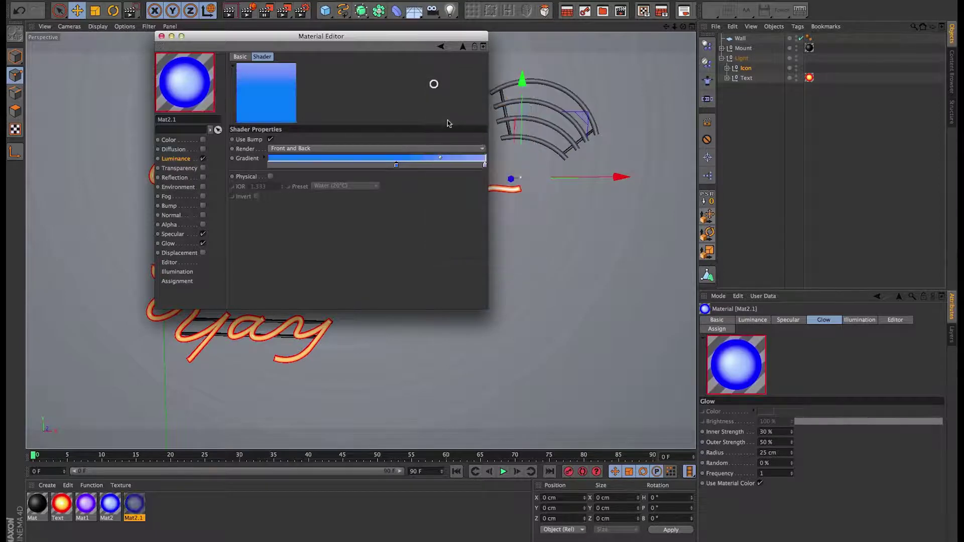
Change the end knot of Mat2.1's gradient to a pale sky blue and close the Material Editor.
double_click(483, 164)
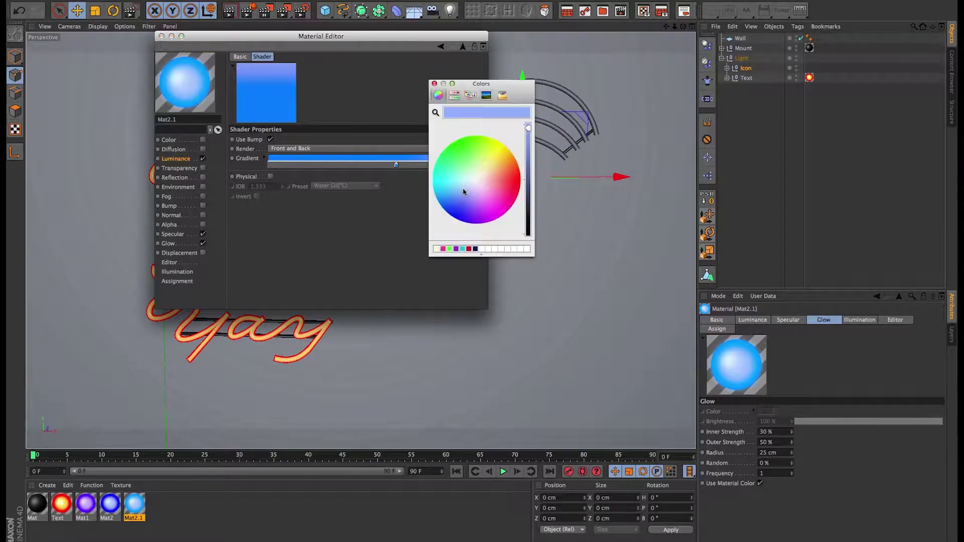
click(462, 190)
click(434, 84)
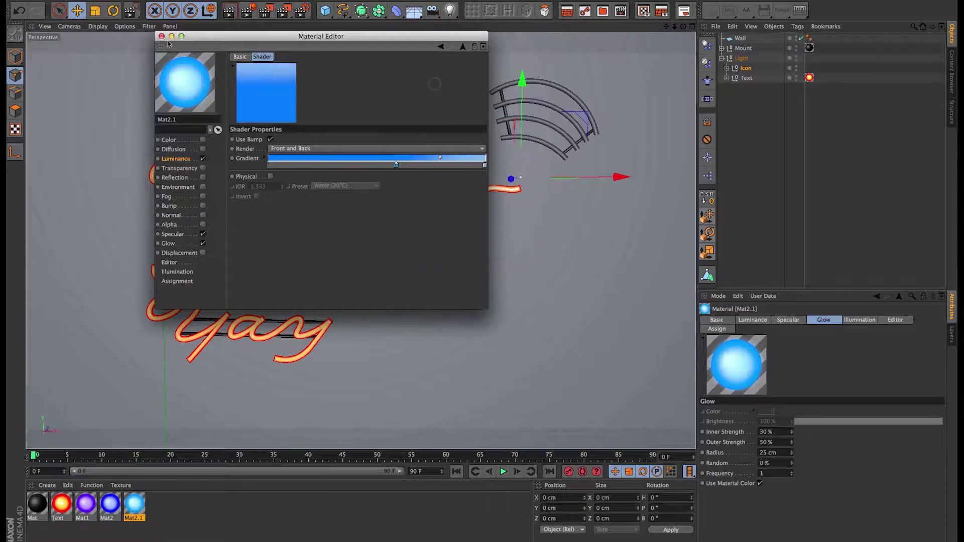
click(161, 36)
Duplicate the Mat2.1 material and recolour the azure knot of the copy's luminance Fresnel gradient to bright cyan.
ctrl+drag(134, 504, 147, 522)
double_click(156, 506)
click(284, 134)
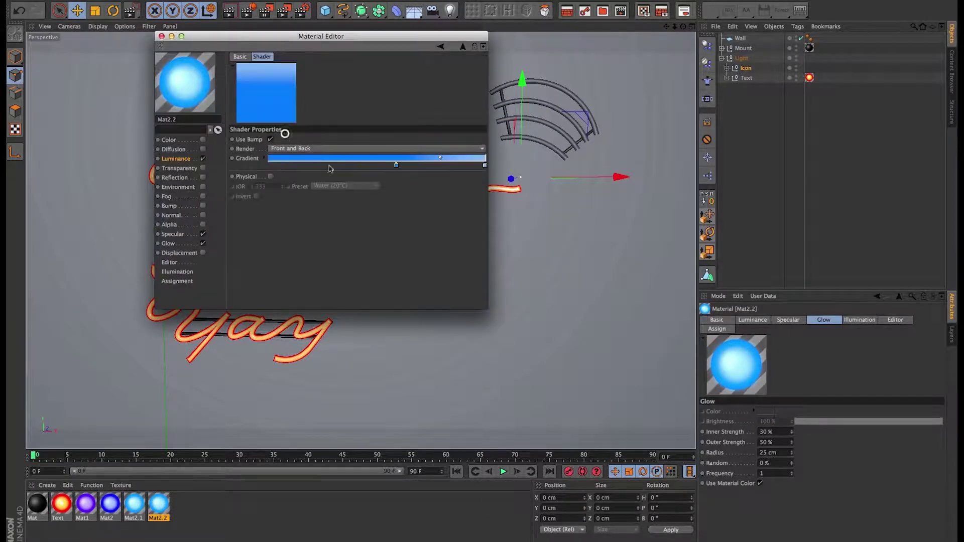
double_click(396, 164)
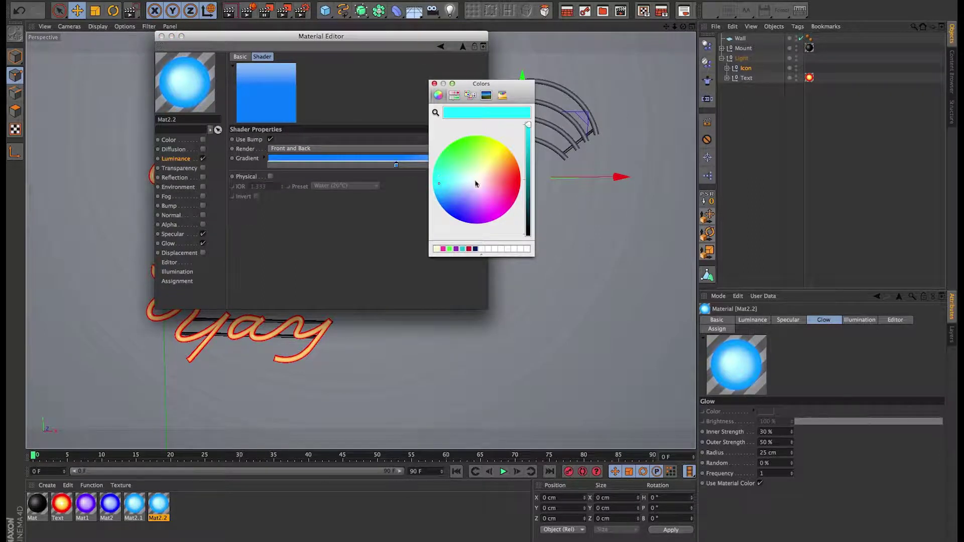
click(434, 84)
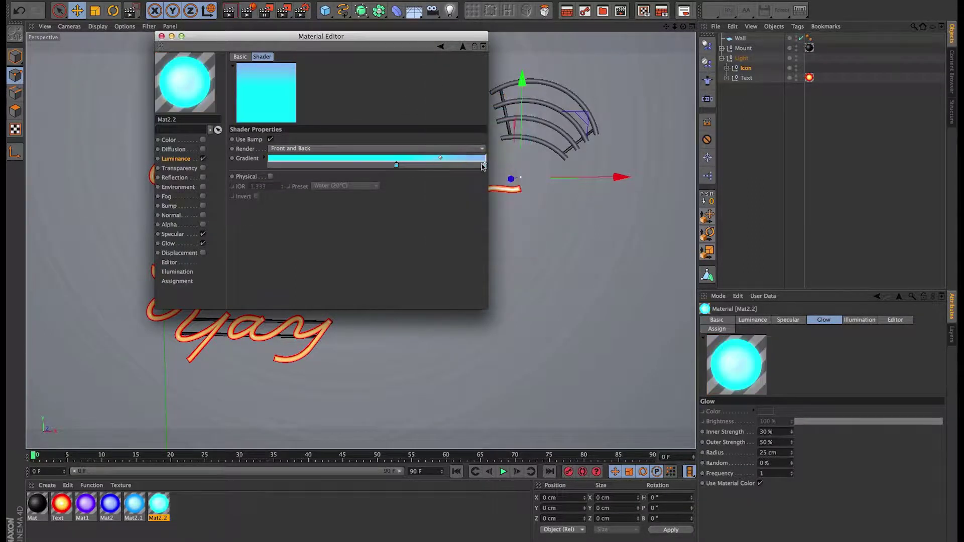
Change the end knot of Mat2.2's gradient to a pale cyan and close the Material Editor.
double_click(485, 166)
click(434, 84)
double_click(482, 163)
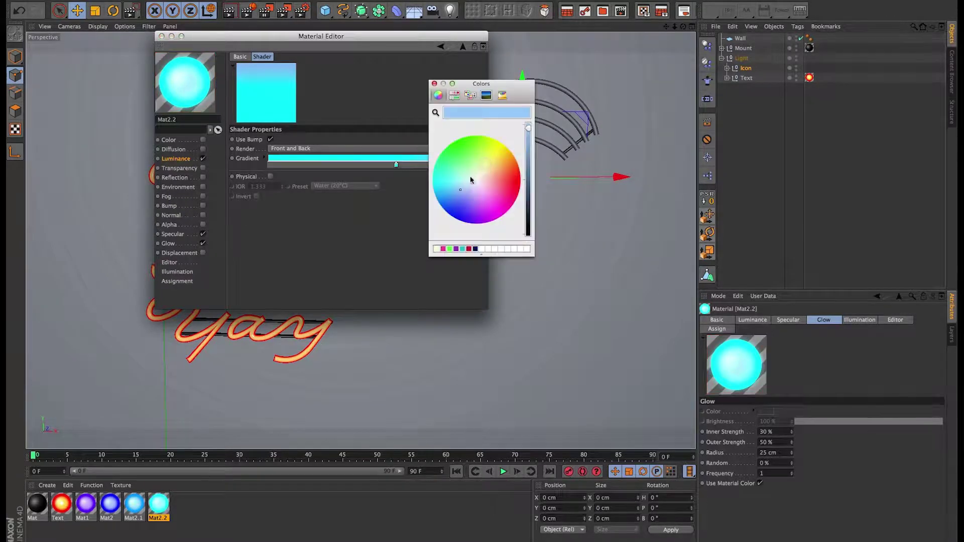
click(458, 179)
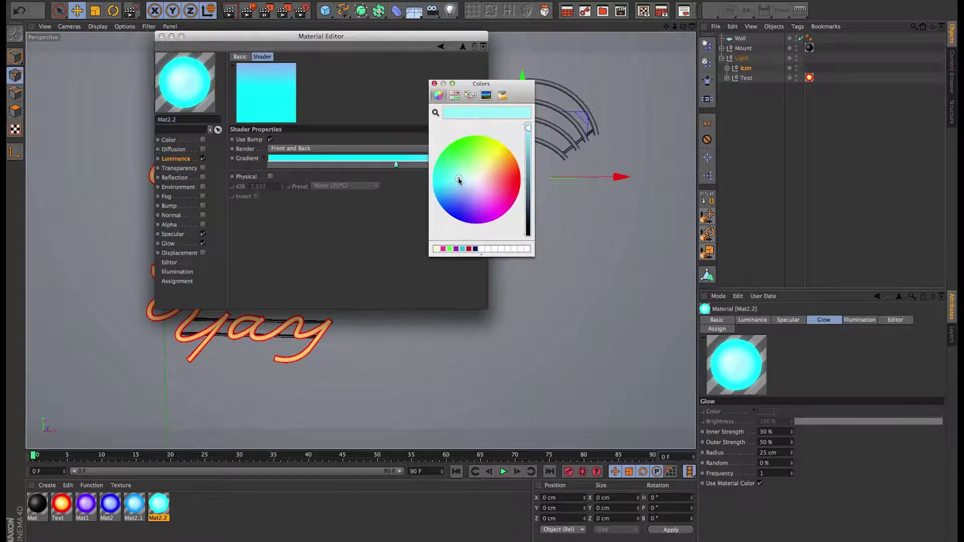
click(434, 84)
click(160, 37)
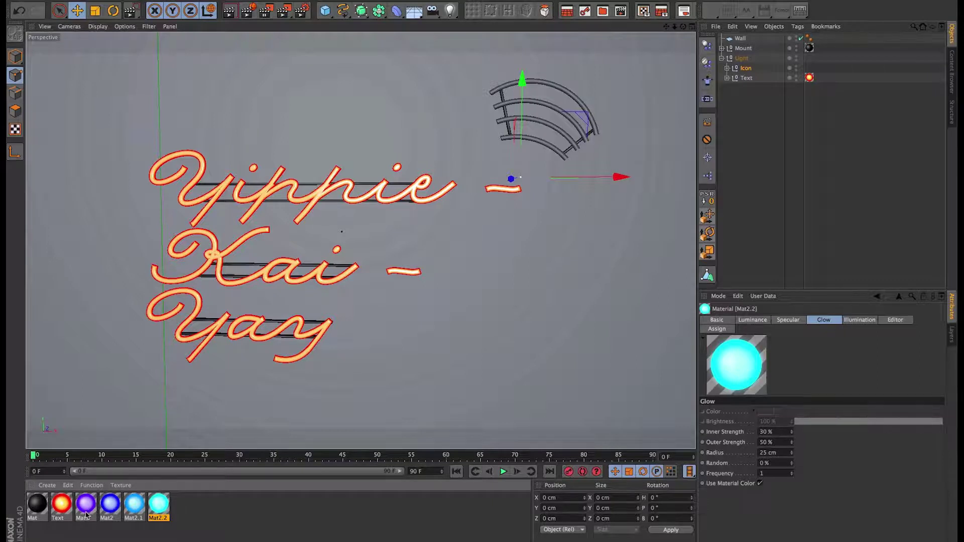
Apply Mat2.2, Mat2.1, Mat2 and Mat1 to the four torus arcs, ordered from the innermost to the outermost.
drag(153, 512, 514, 119)
drag(115, 500, 553, 104)
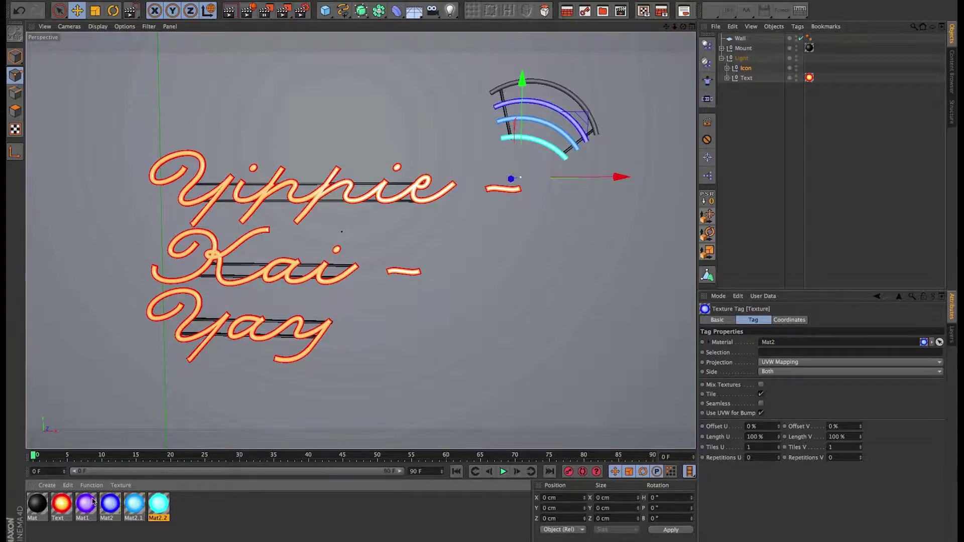
drag(92, 501, 543, 82)
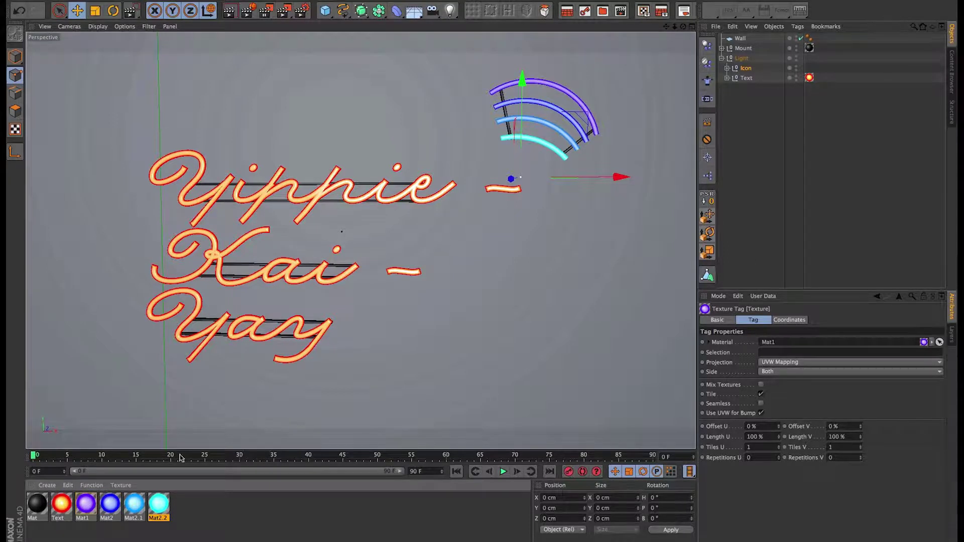
Create a new material and load Tileable brick texture.jpg into its Color channel without copying the image to the project location.
double_click(218, 515)
double_click(36, 505)
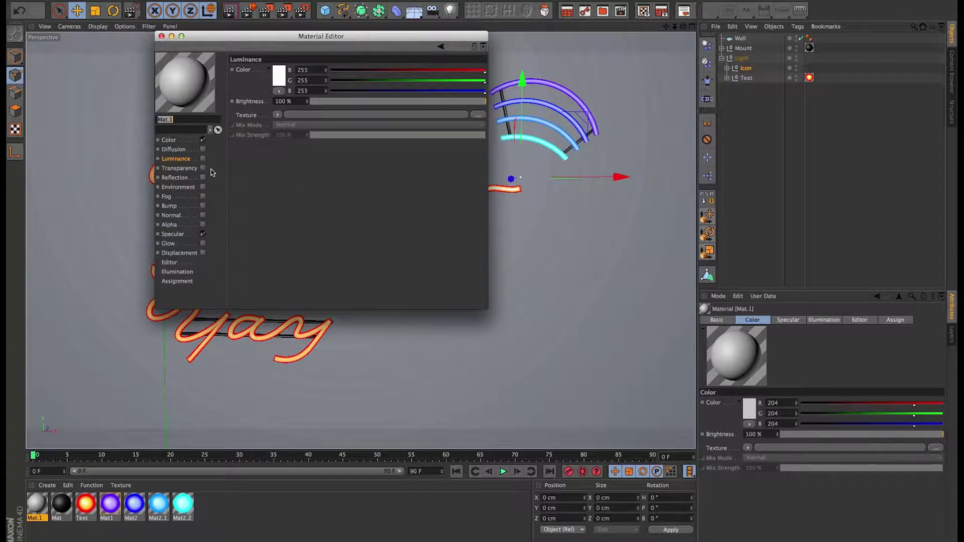
click(181, 140)
click(283, 115)
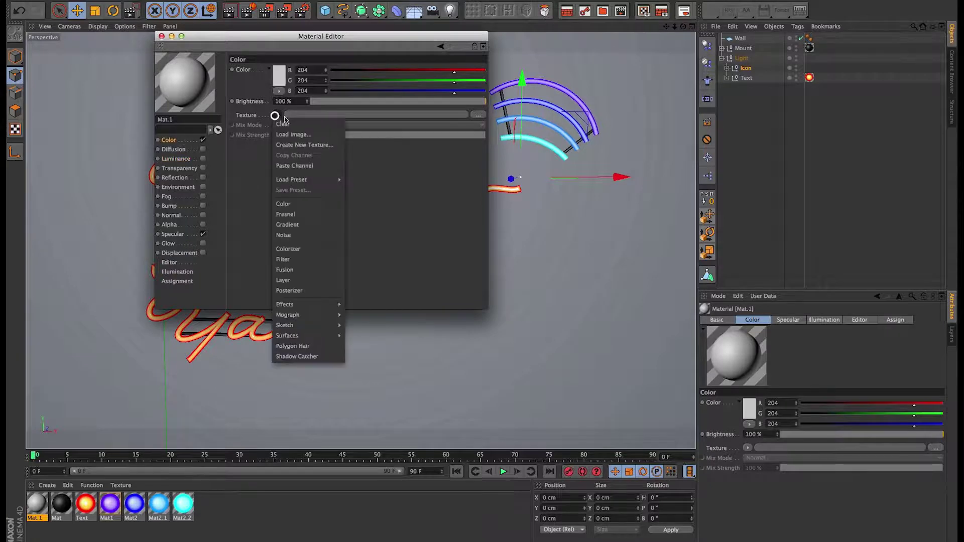
click(455, 175)
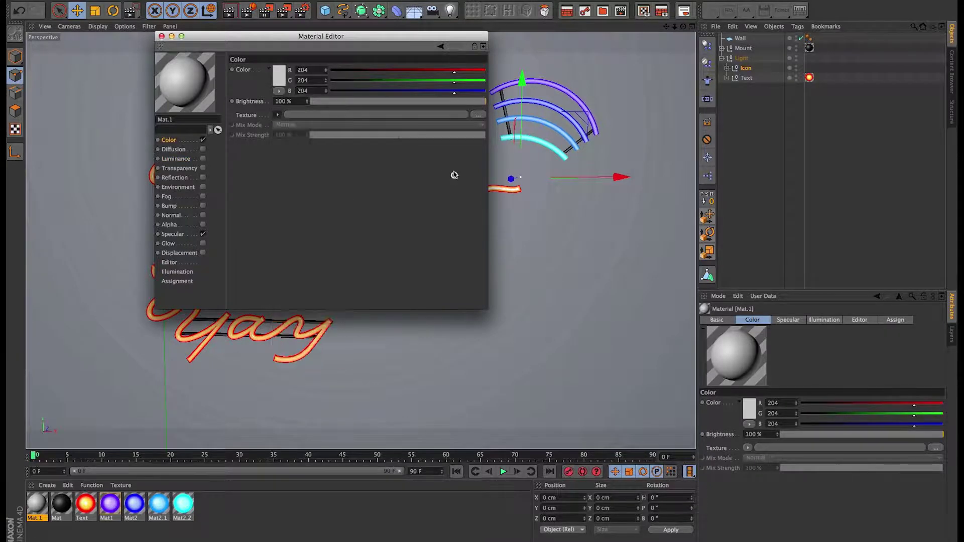
click(478, 115)
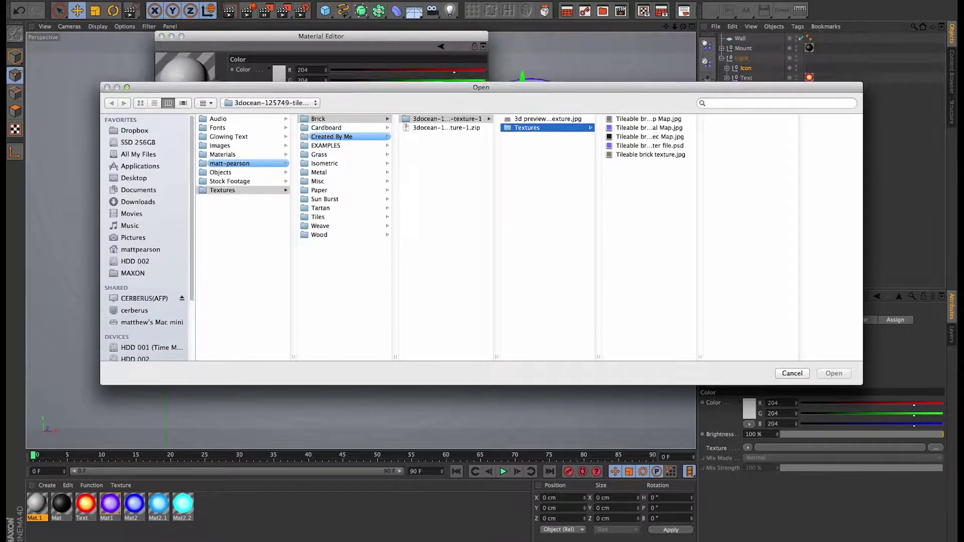
click(652, 102)
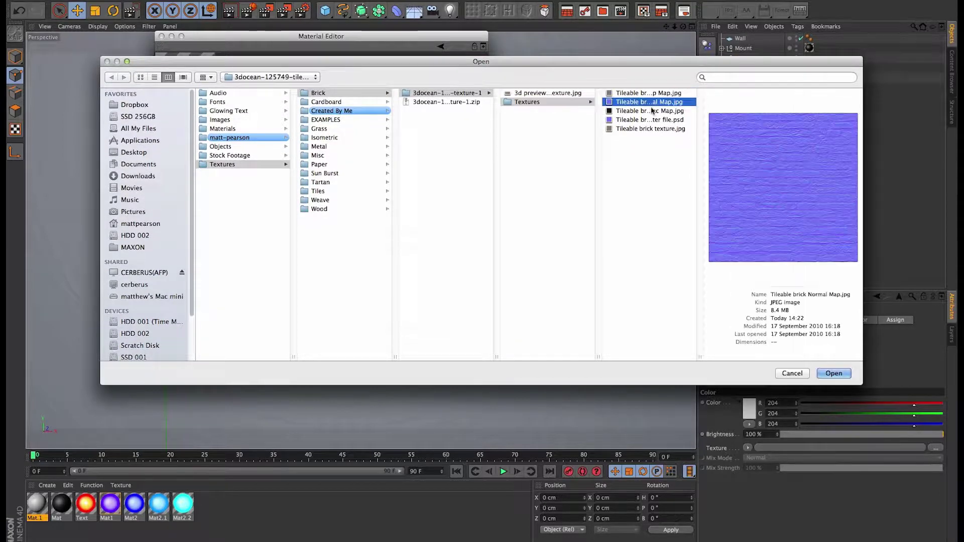
click(652, 111)
click(653, 120)
click(653, 128)
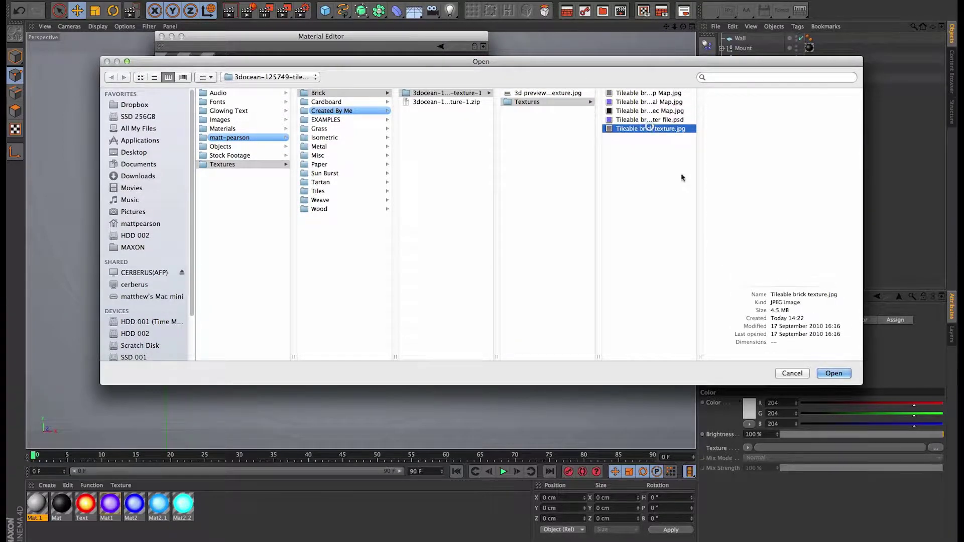
click(834, 374)
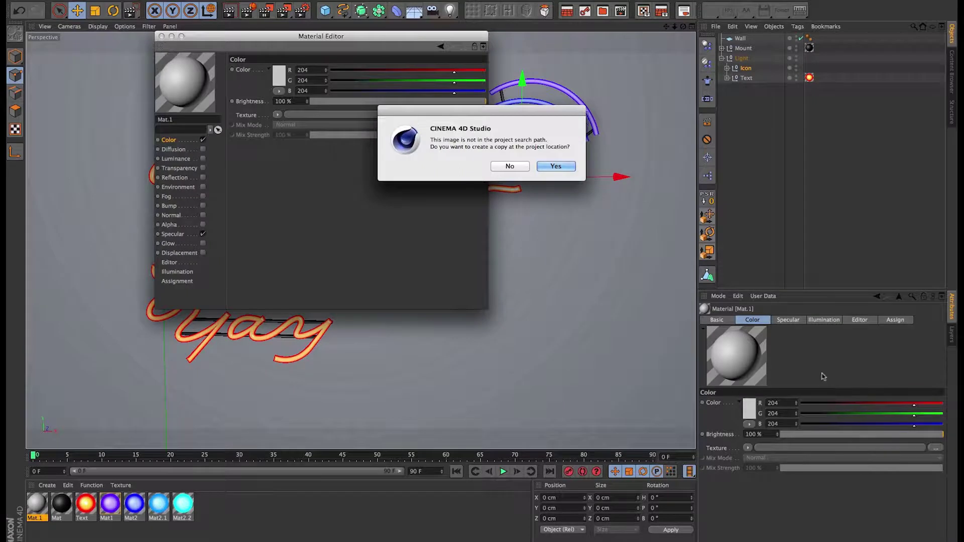
click(509, 166)
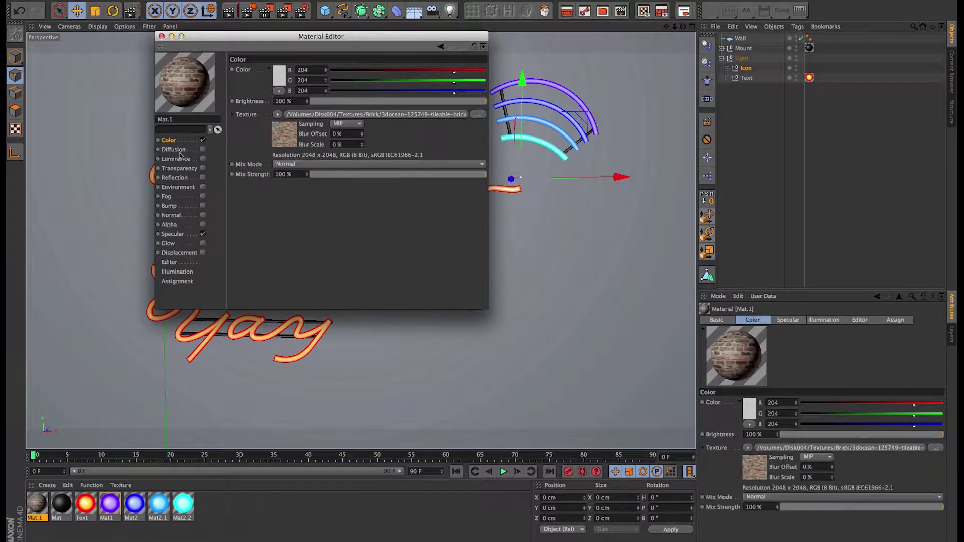
Enable Bump on the brick material and load the tileable brick bump map without copying it to the project location.
click(203, 205)
click(478, 94)
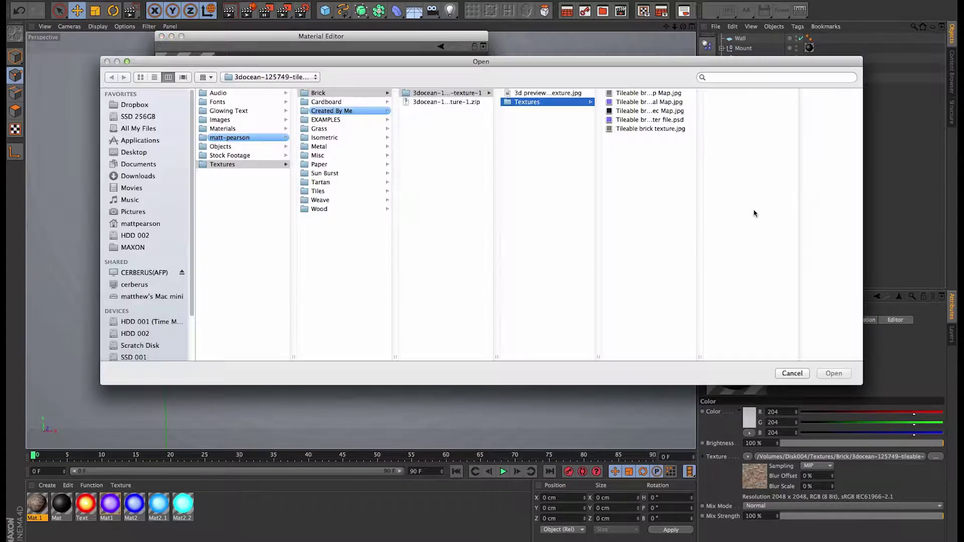
click(656, 93)
click(830, 376)
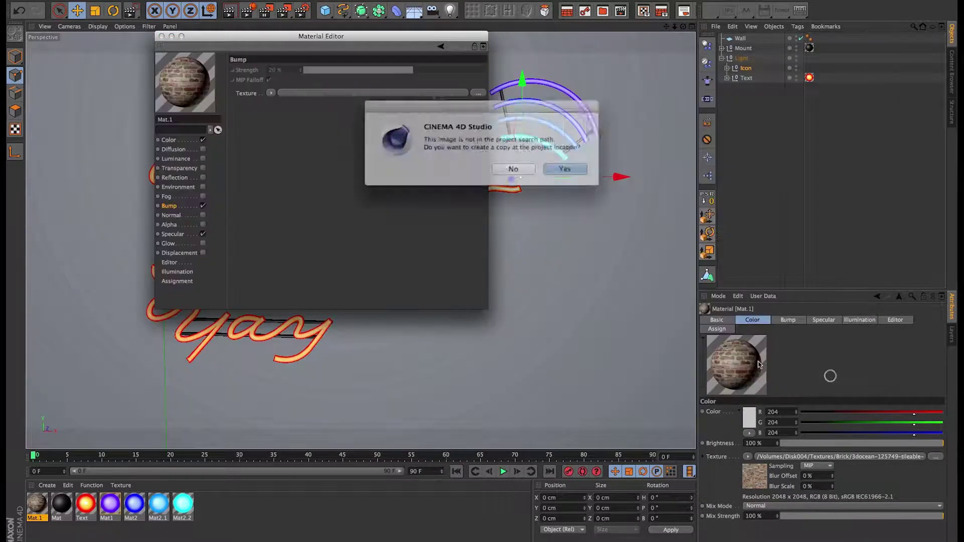
click(510, 167)
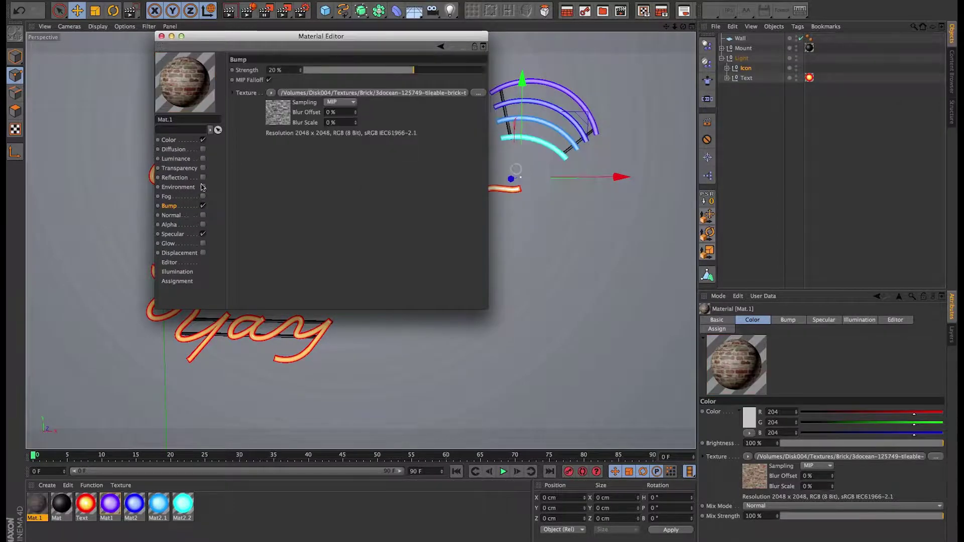
Load Tileable brick Normal Map.jpg as the brick material's Specular texture without copying it to the project, and close the Material Editor.
click(180, 234)
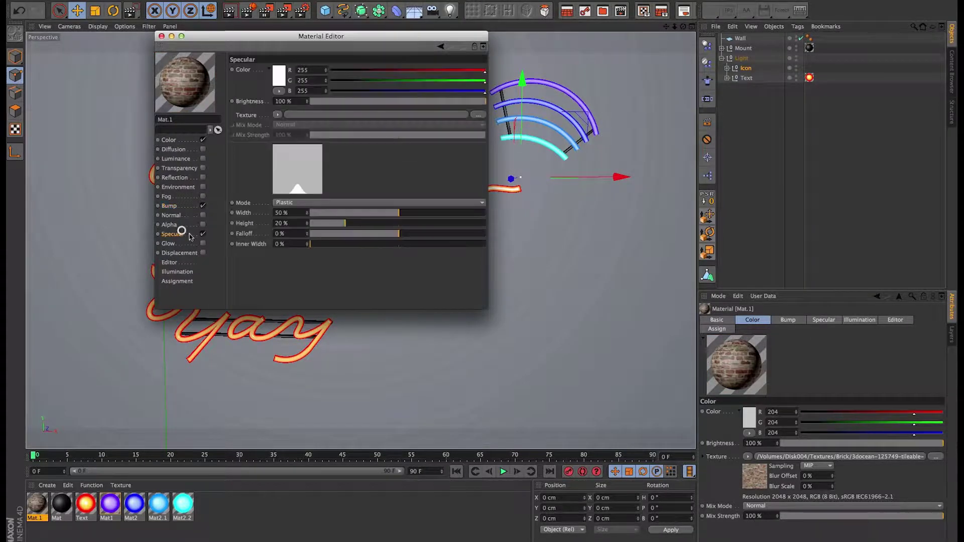
click(472, 115)
click(647, 121)
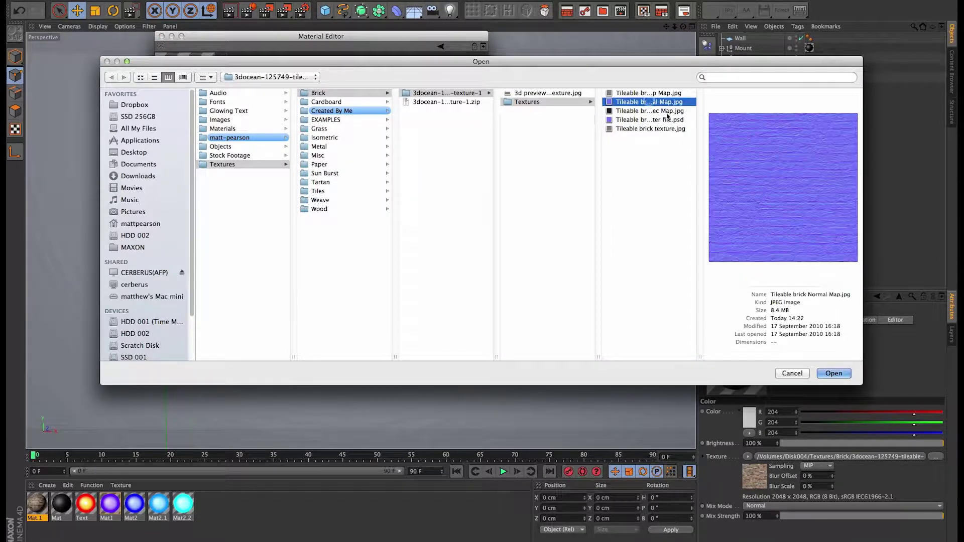
click(835, 374)
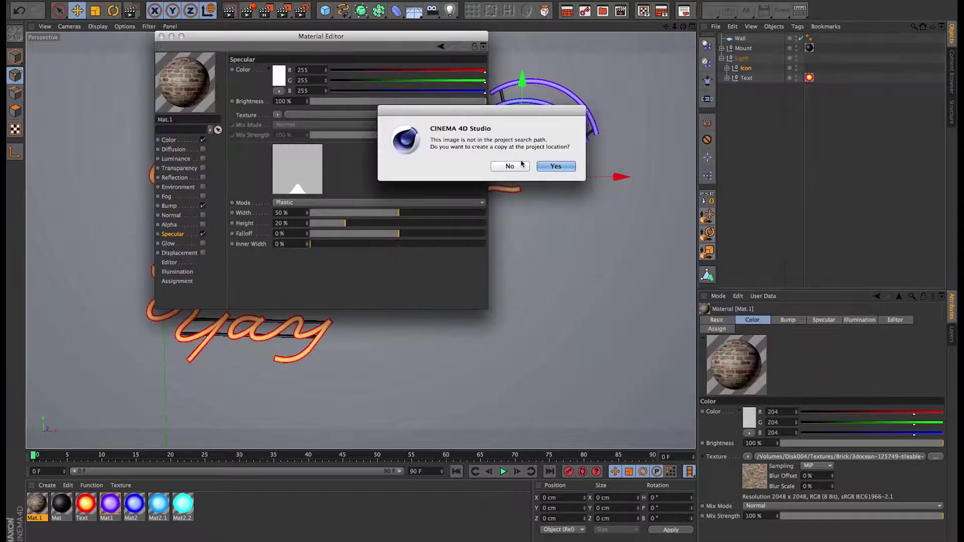
click(566, 167)
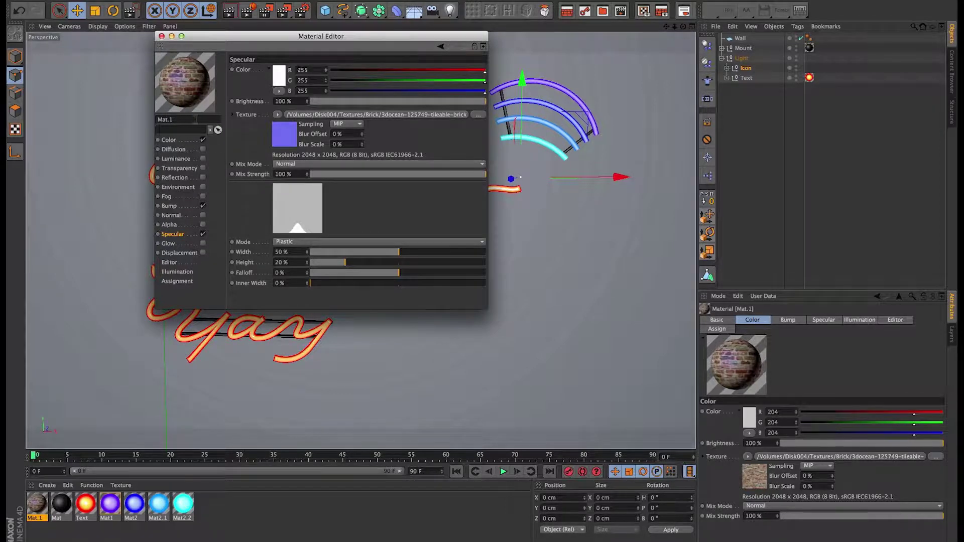
click(161, 36)
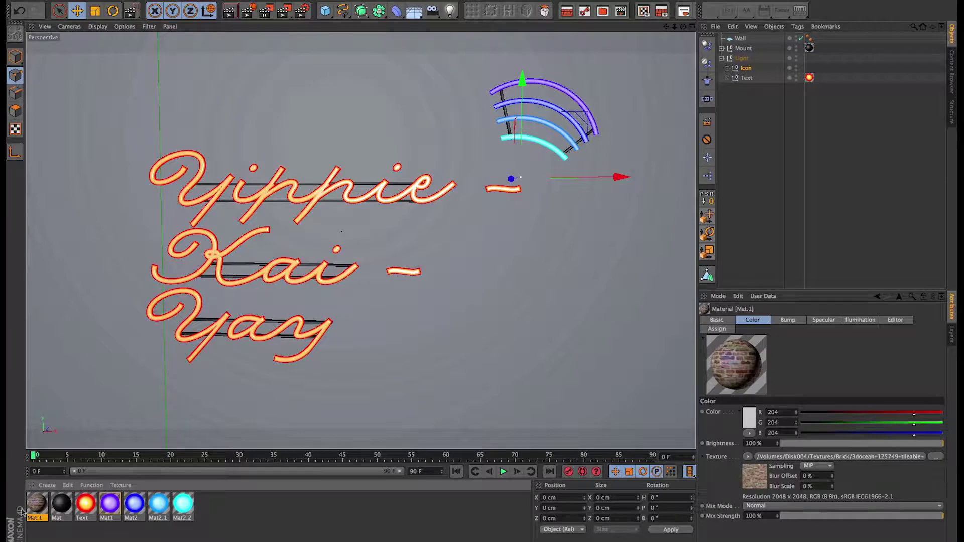
Apply the brick material Mat.1 to the wall and set the texture's Length V to -100%.
drag(22, 511, 111, 215)
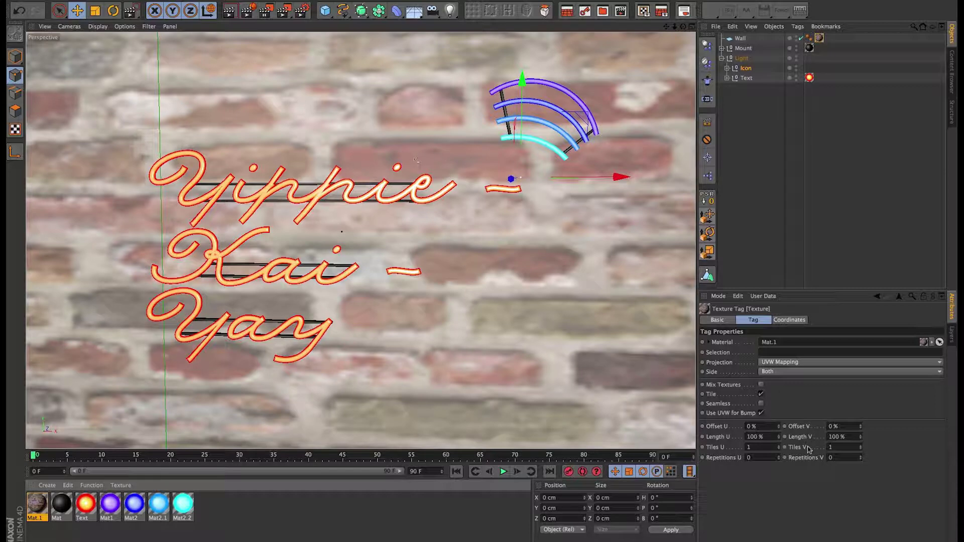
drag(848, 437, 740, 438)
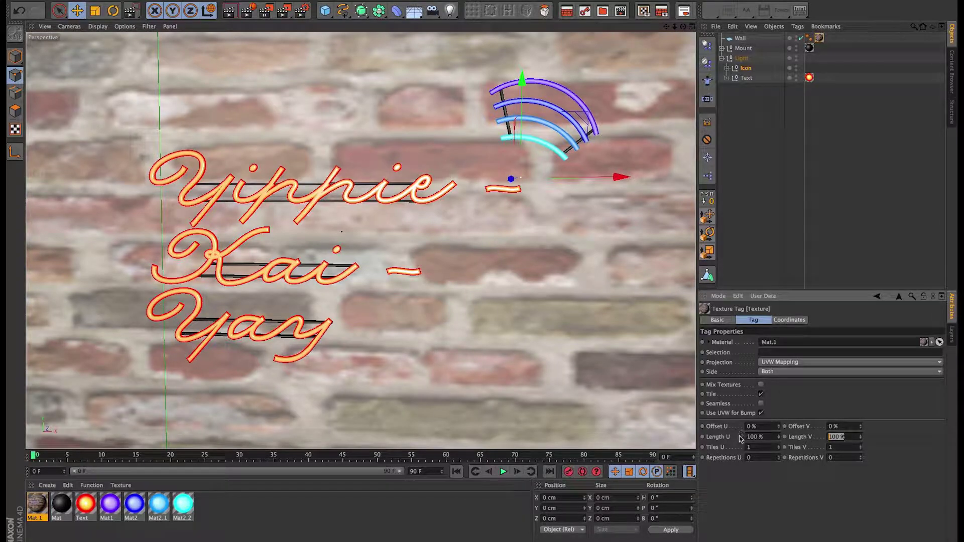
text(-100)
key(Return)
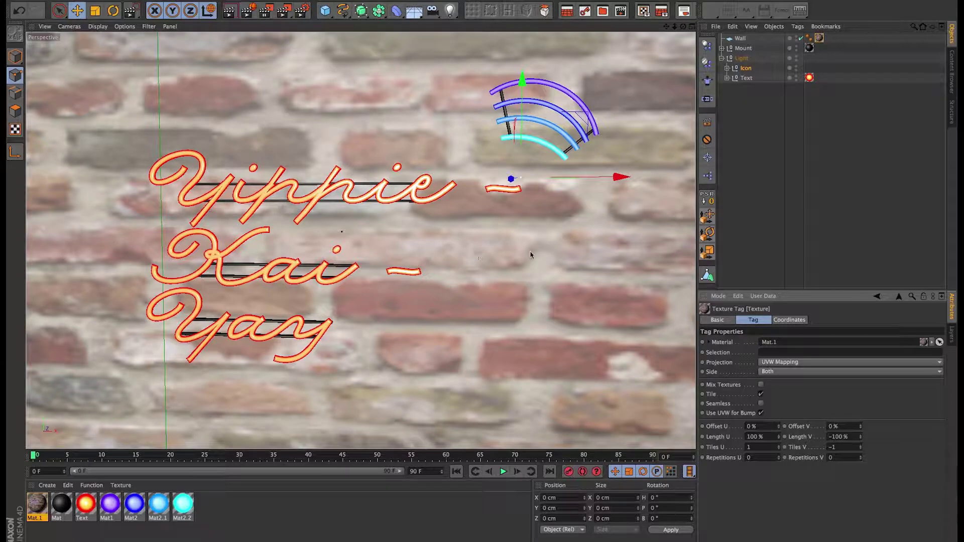
Add a Standing Soft-Box light to the scene and place it last in the object hierarchy, below the Light group.
alt+drag(535, 244, 503, 253)
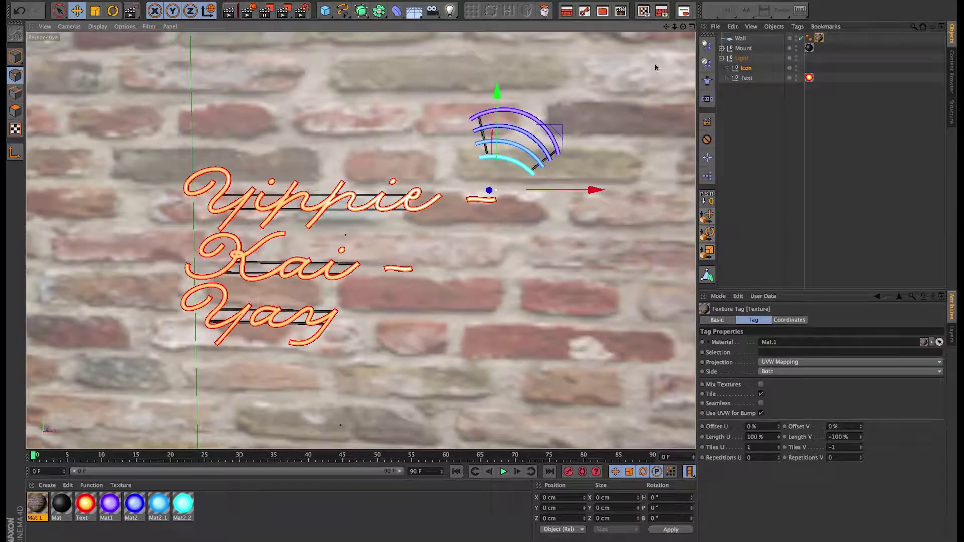
alt+right_drag(480, 278, 346, 326)
alt+drag(348, 327, 382, 317)
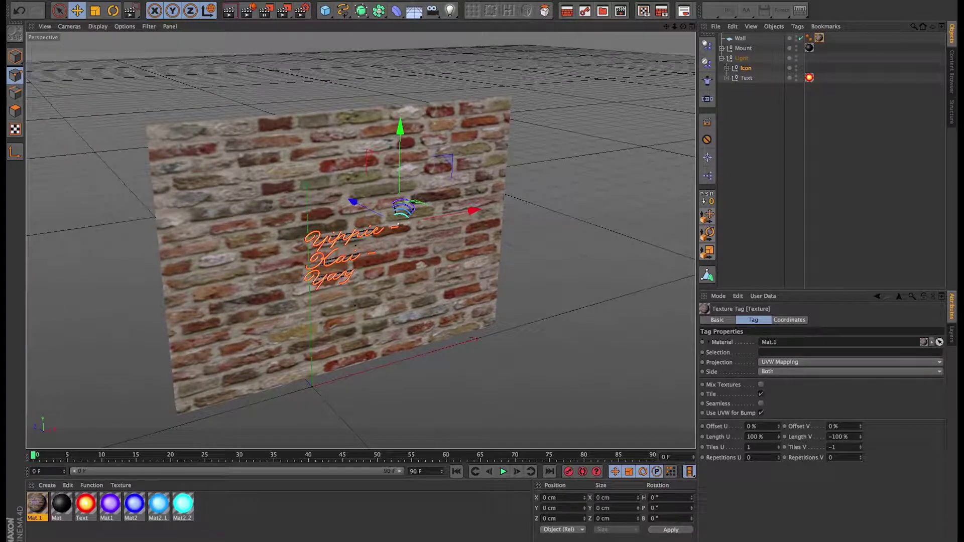
drag(784, 252, 749, 131)
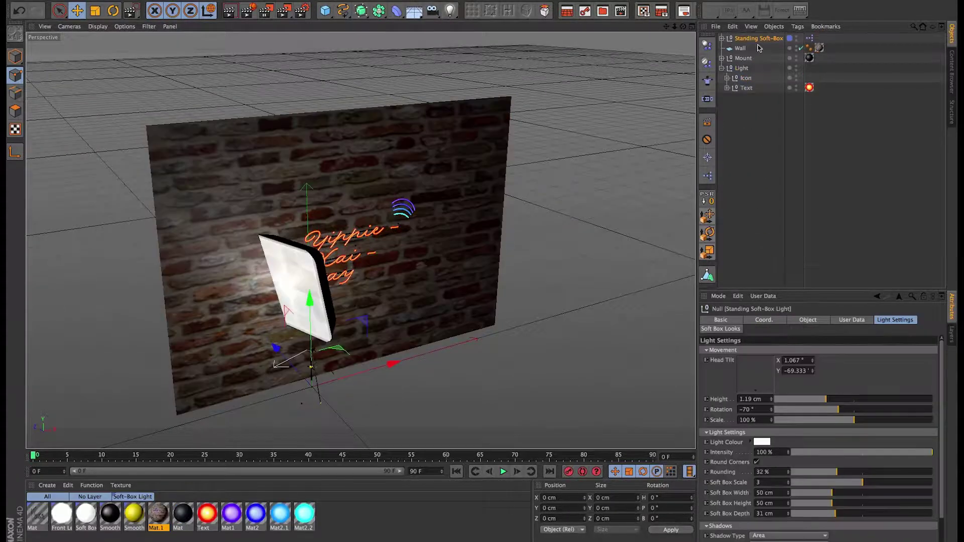
drag(756, 40, 763, 146)
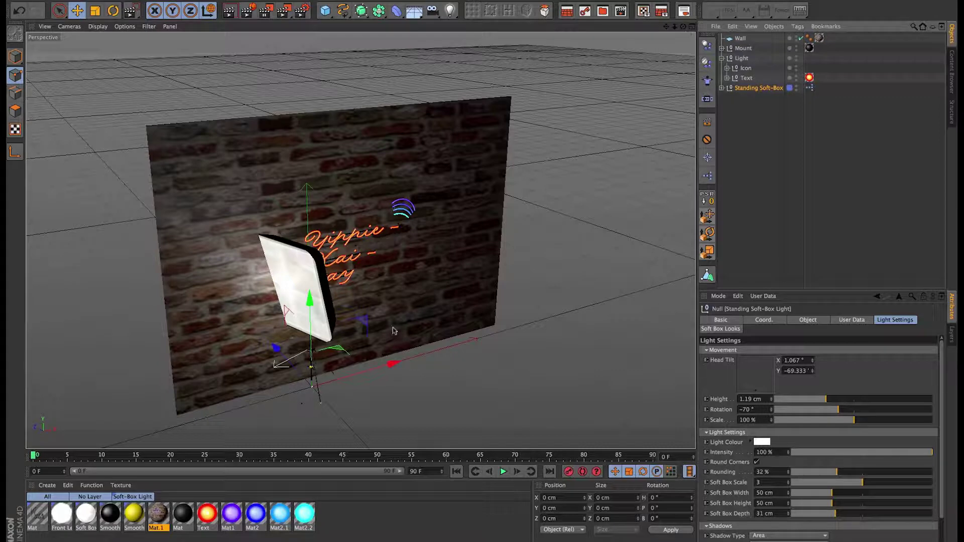
Reposition the soft-box light along X and Z so it stands out in front of the brick wall's right end.
drag(364, 367, 601, 368)
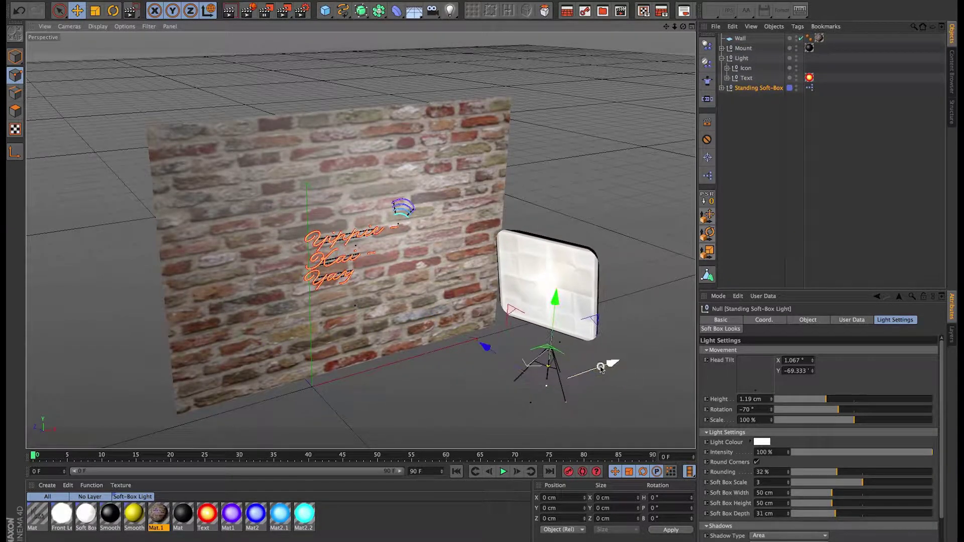
key(ctrl+z)
drag(393, 362, 514, 338)
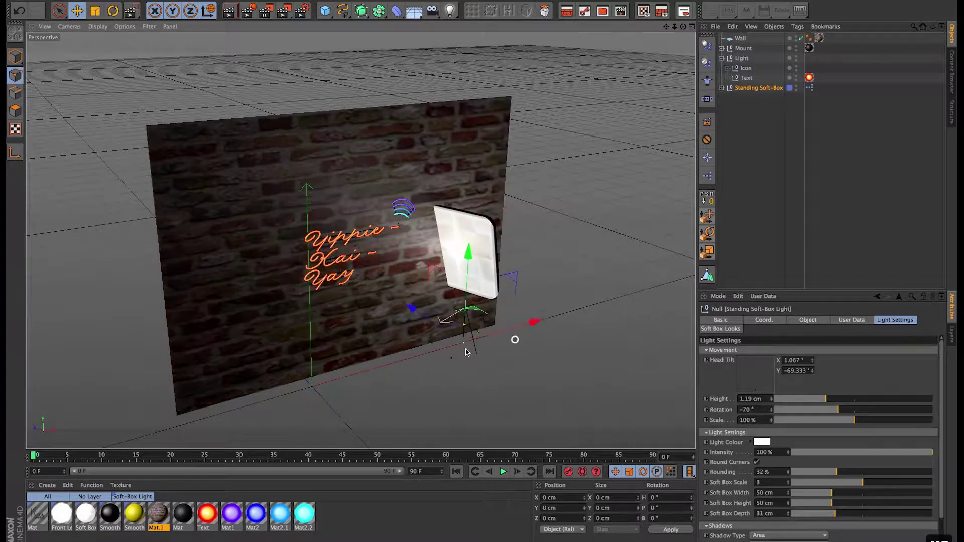
drag(435, 326, 507, 366)
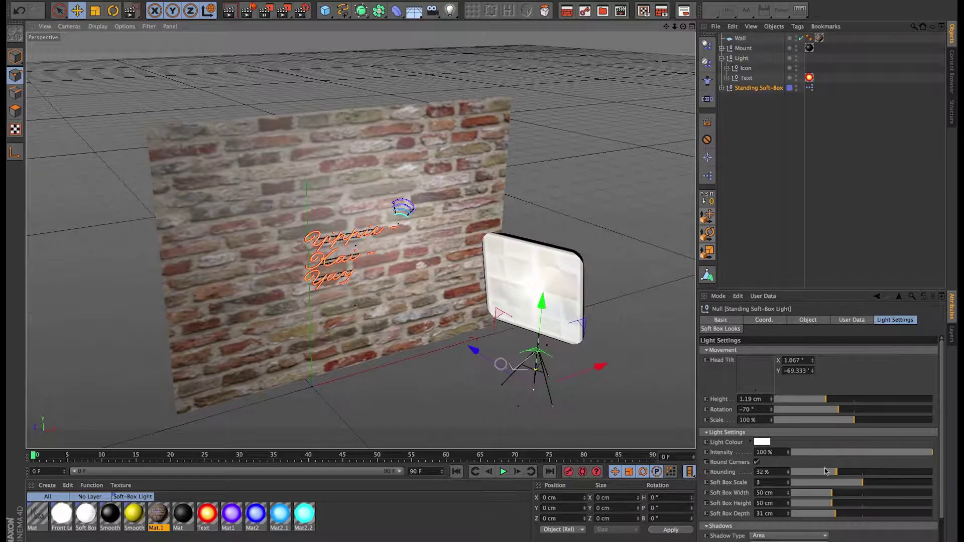
Set the soft-box light's rotation to -141°, its height to 1.73 cm and its scale to 112%.
drag(836, 413, 899, 395)
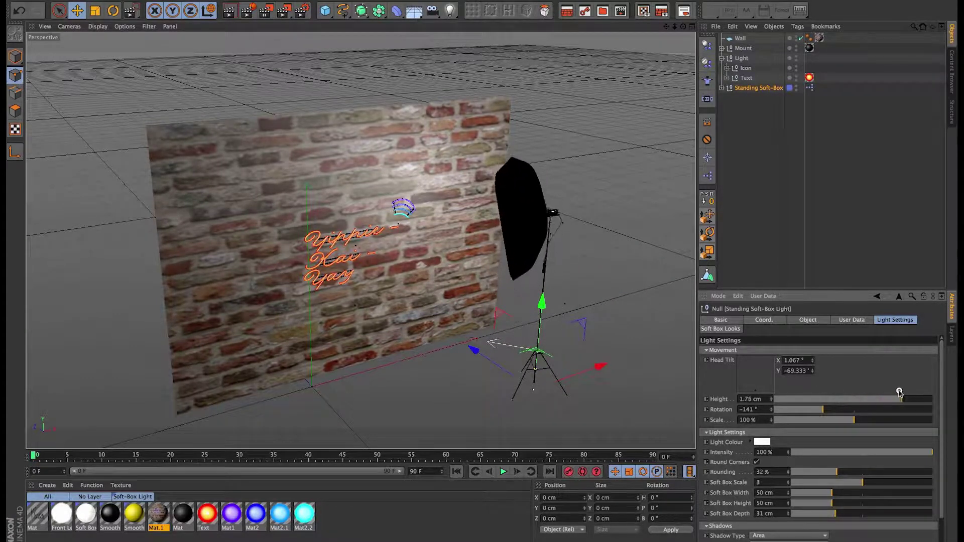
alt+drag(467, 294, 488, 301)
drag(534, 345, 559, 352)
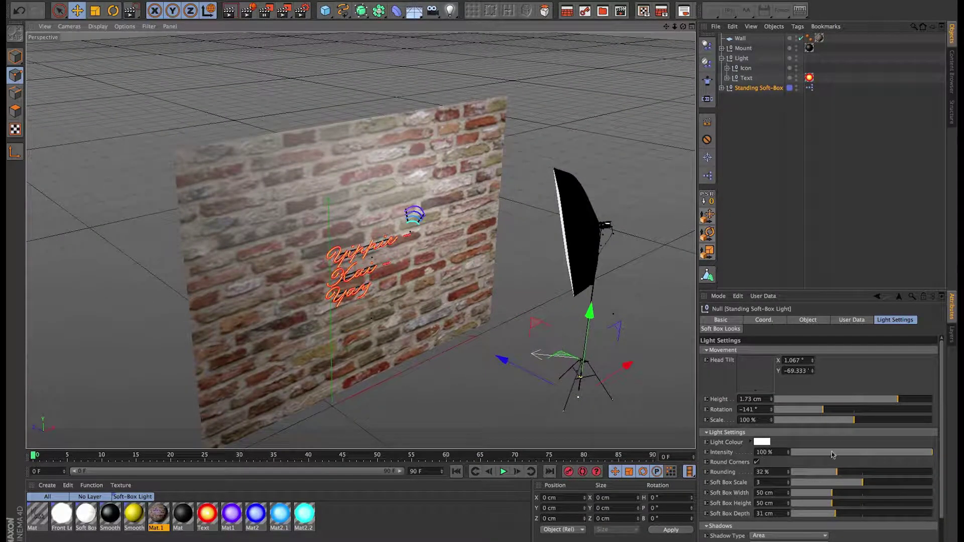
drag(852, 419, 864, 420)
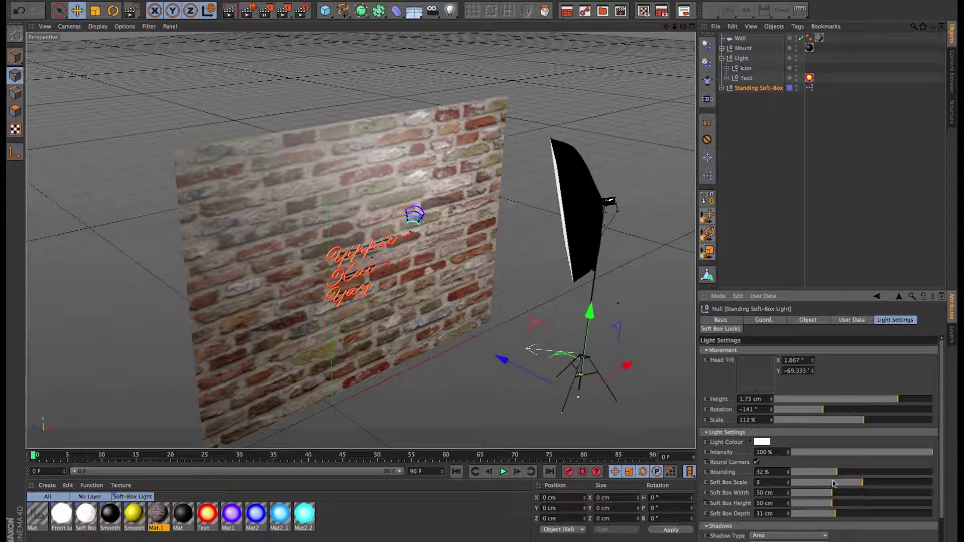
Tilt the soft-box head to X -13.867° and Y -80°.
alt+drag(460, 274, 258, 257)
drag(755, 391, 752, 397)
alt+drag(417, 291, 525, 315)
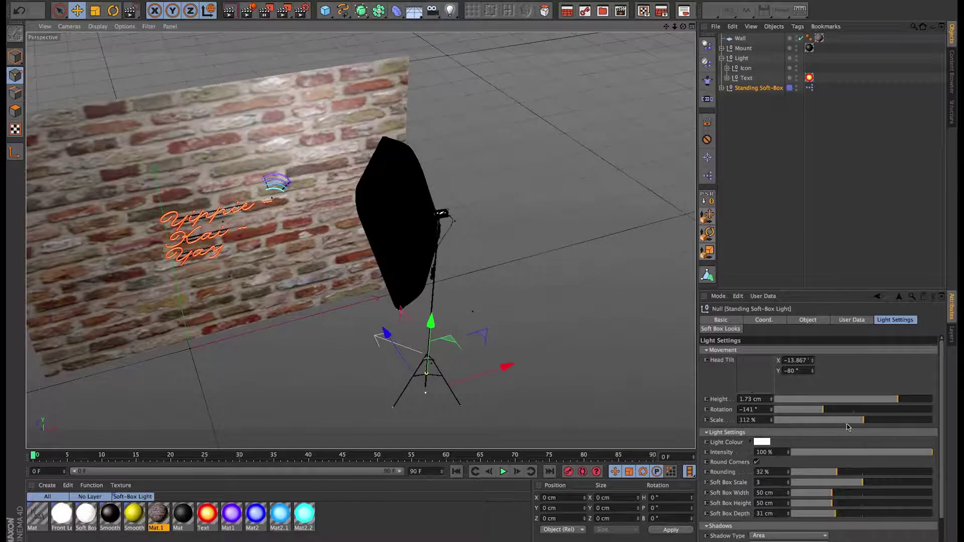
Reduce the soft-box light's intensity to 20% and tint its light colour a pale warm peach.
mouse_move(814, 454)
mouse_down()
mouse_move(806, 456)
mouse_move(820, 457)
mouse_up()
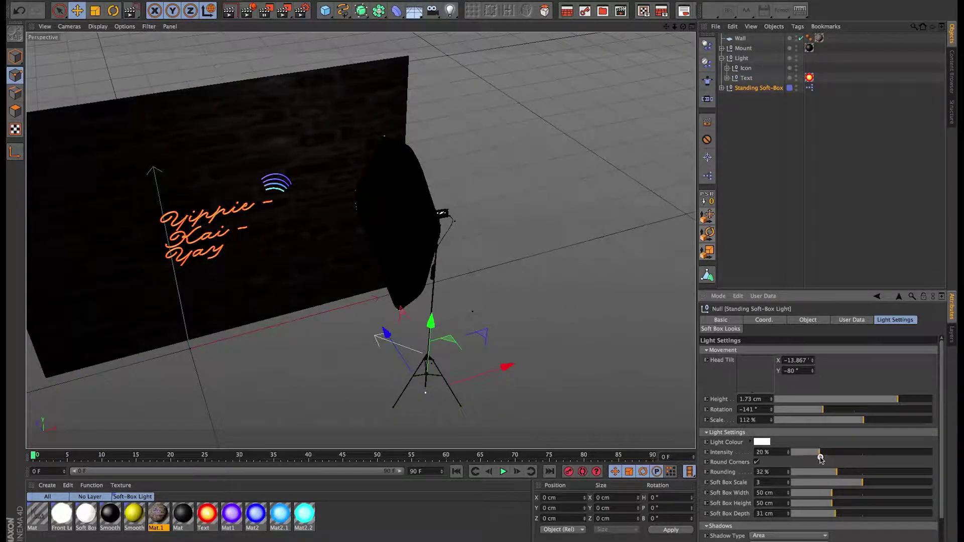
click(761, 442)
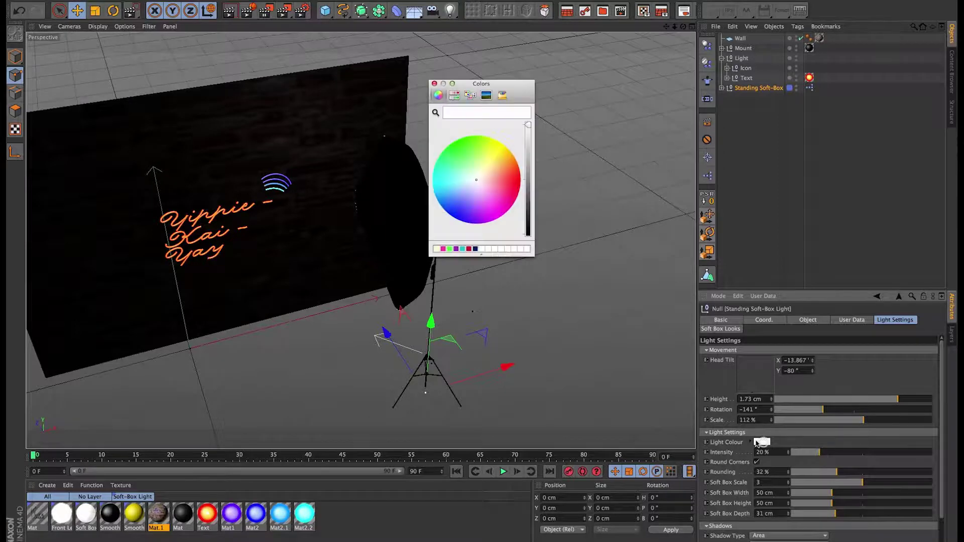
click(481, 177)
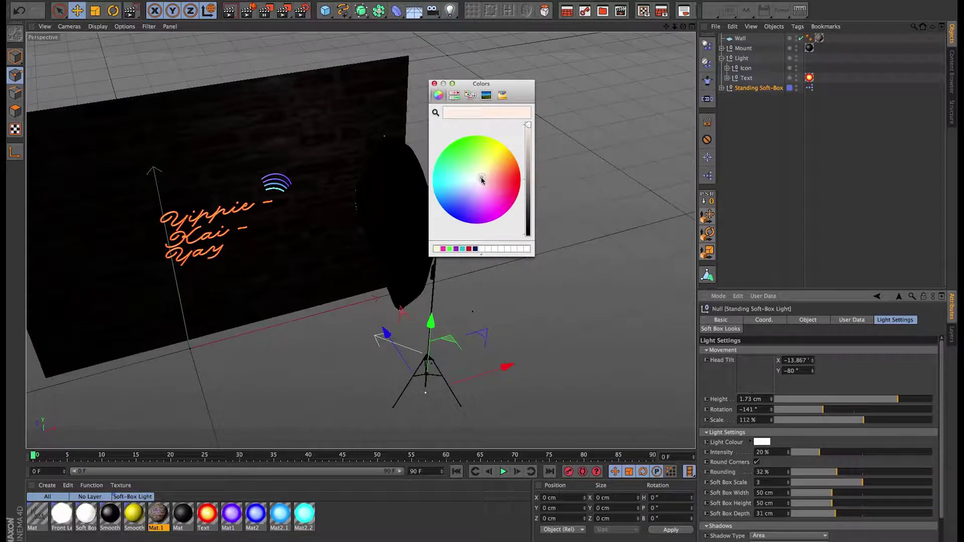
click(435, 83)
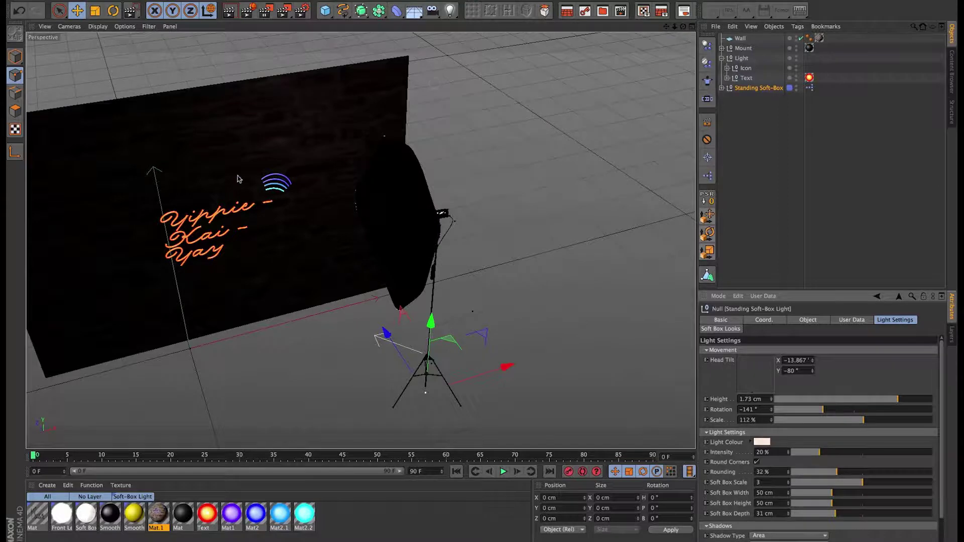
Add a camera, frame the neon sign frontally in the perspective view, and render a preview of it.
click(431, 10)
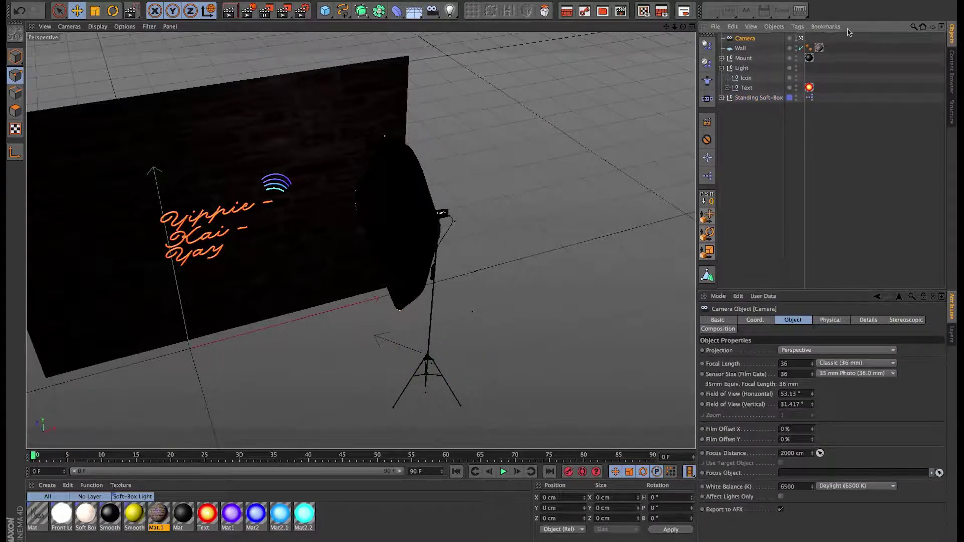
alt+right_drag(220, 209, 355, 197)
alt+drag(355, 198, 338, 229)
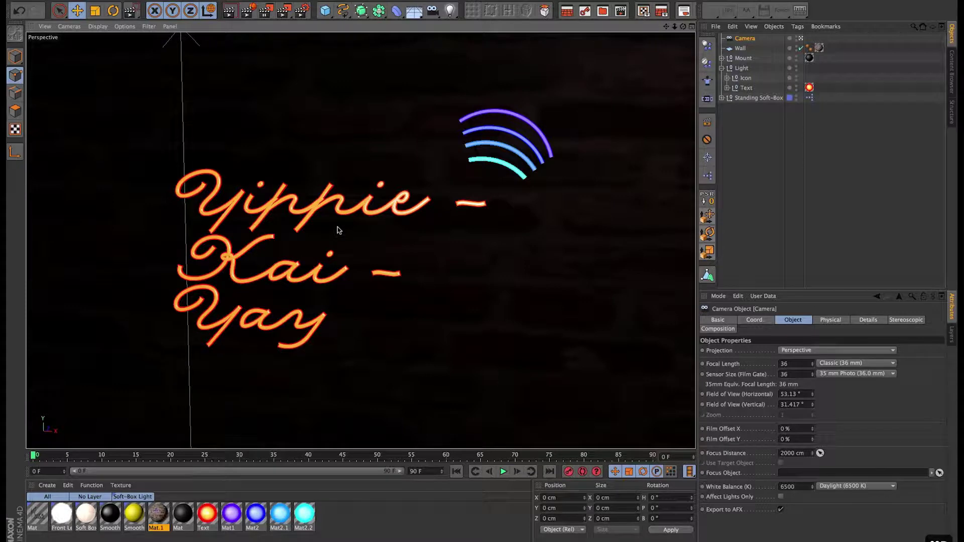
key(ctrl+r)
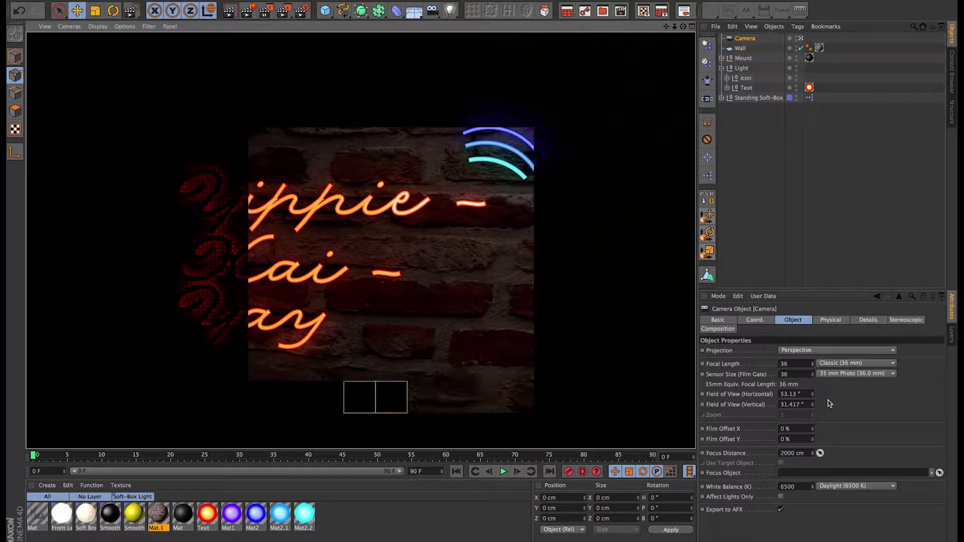
Set the wall plane's width to 400 cm and render the view again.
click(739, 47)
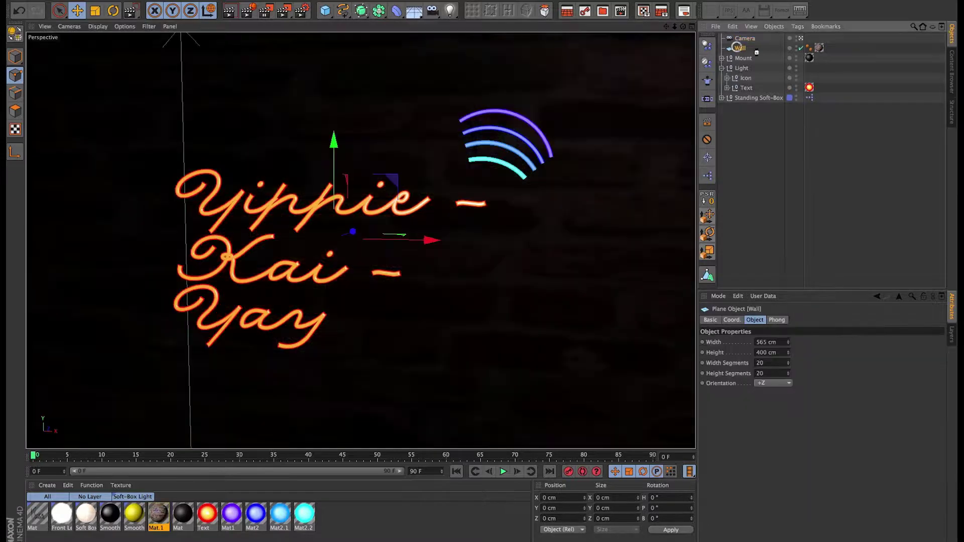
double_click(778, 342)
text(400)
key(Tab)
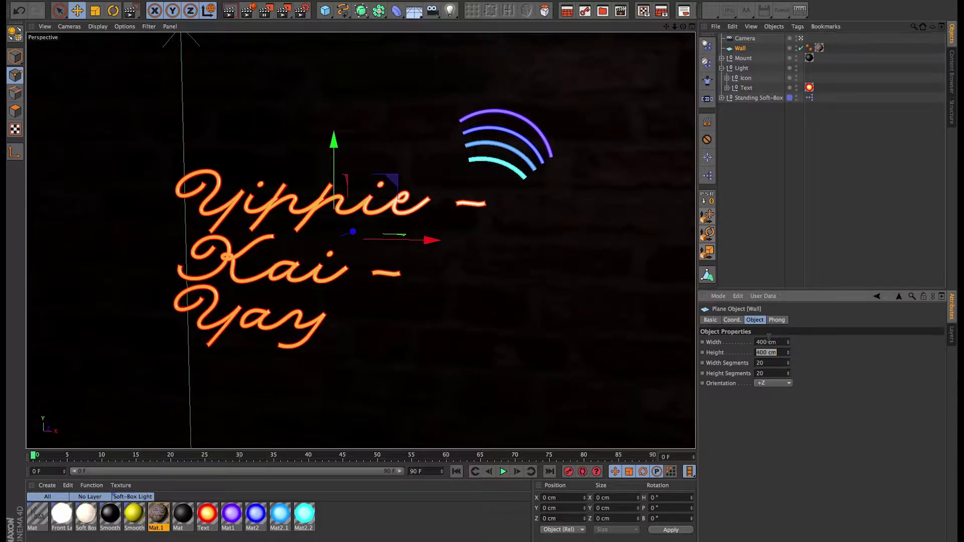
click(499, 94)
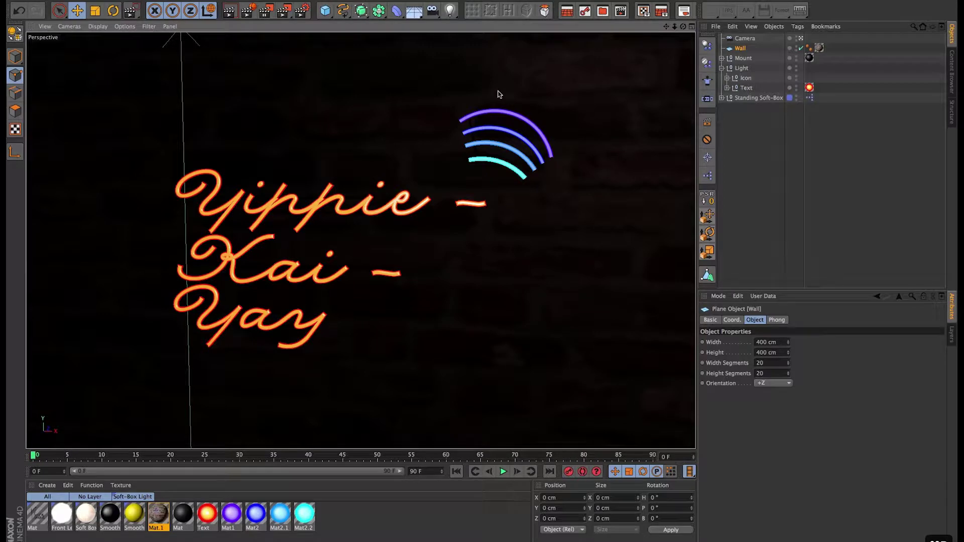
key(ctrl+r)
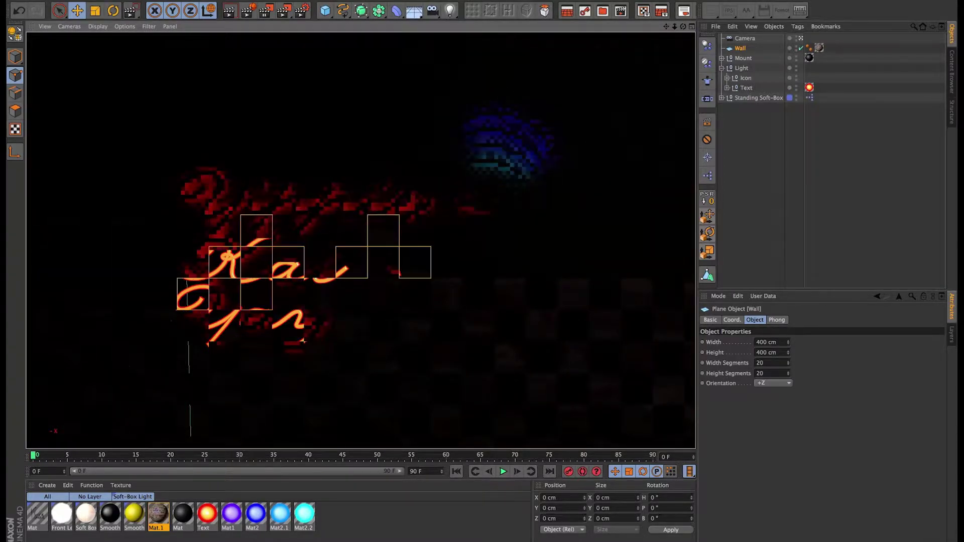
click(716, 0)
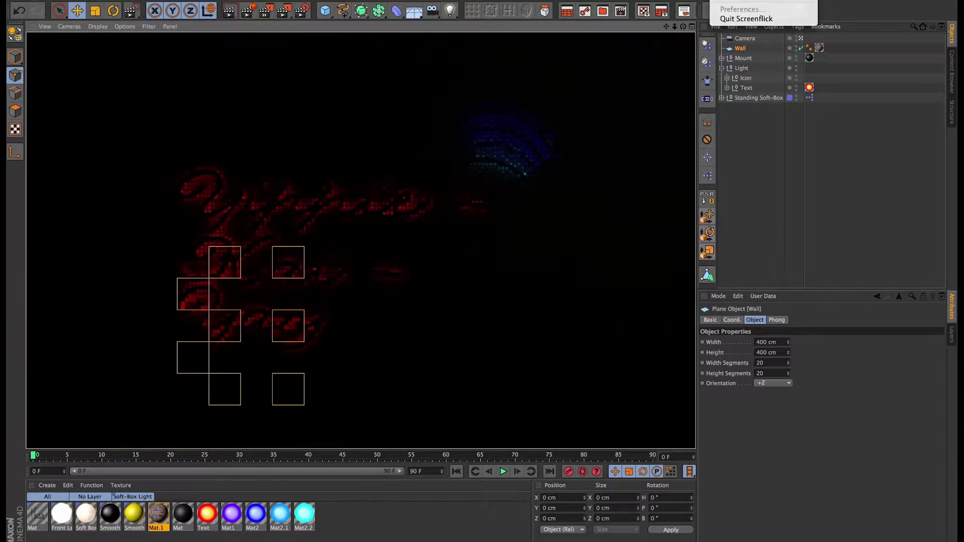